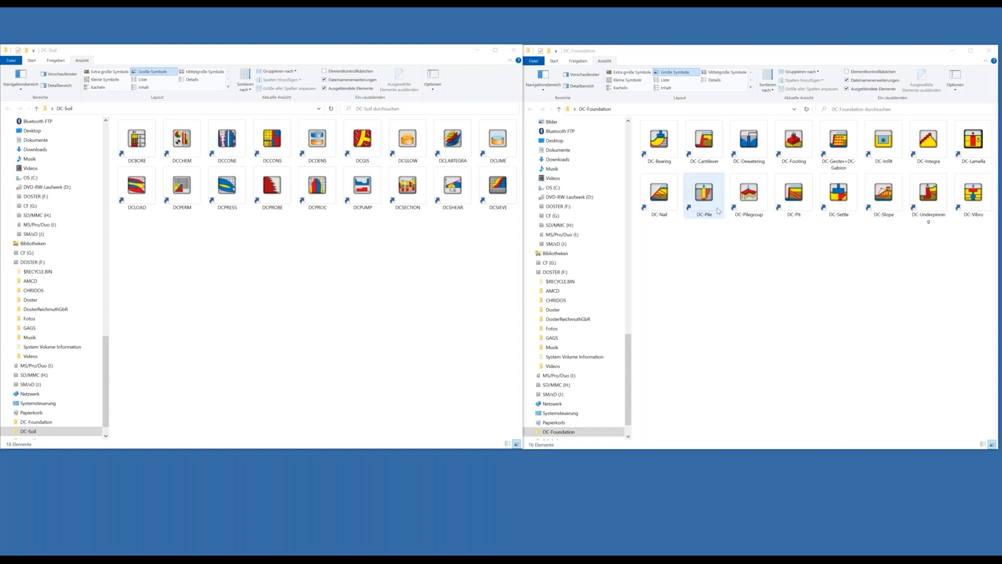
Step: Launch DC-Pit from the DC-Foundation folder and create a new pit project
left_click(794, 200)
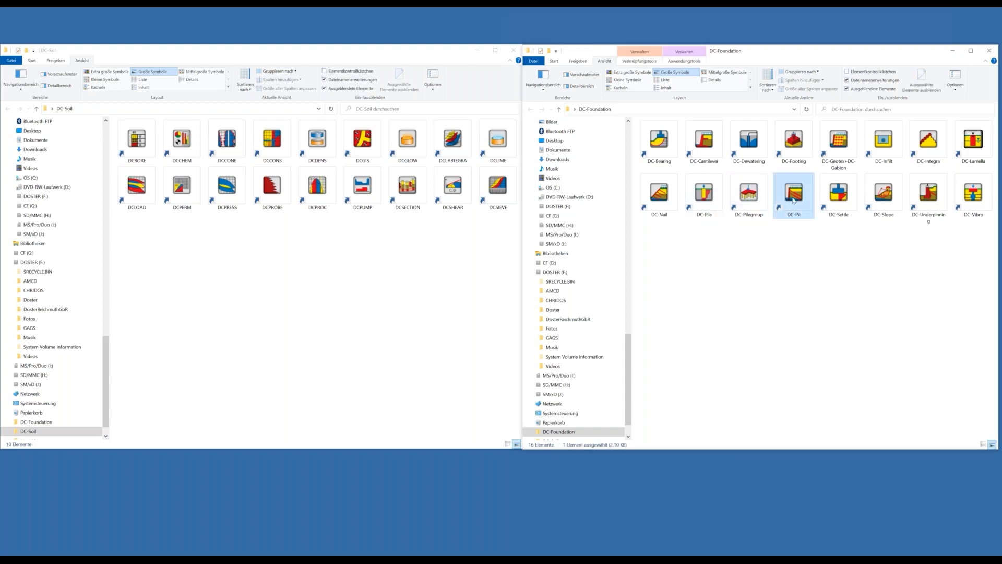
double_click(795, 200)
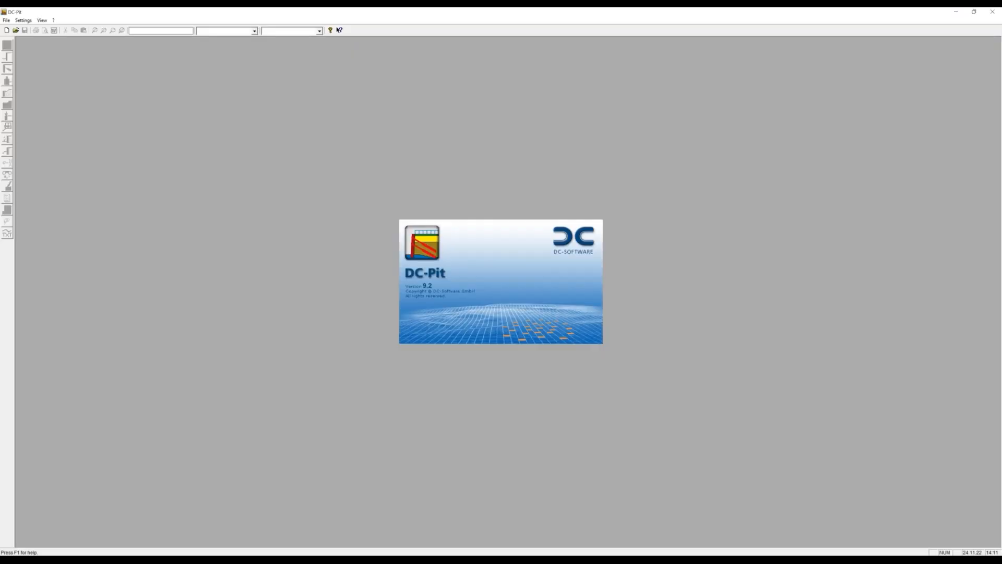
left_click(6, 31)
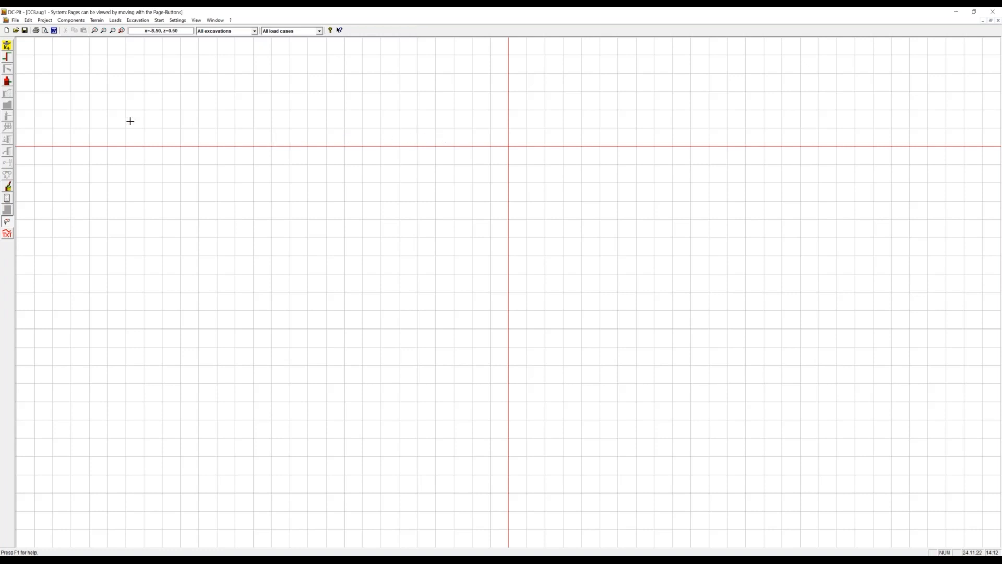
Step: Set the pit's groundwater depth to 1.5 m and select Eurocode 7 with the Germany national standard for the analysis
left_click(7, 46)
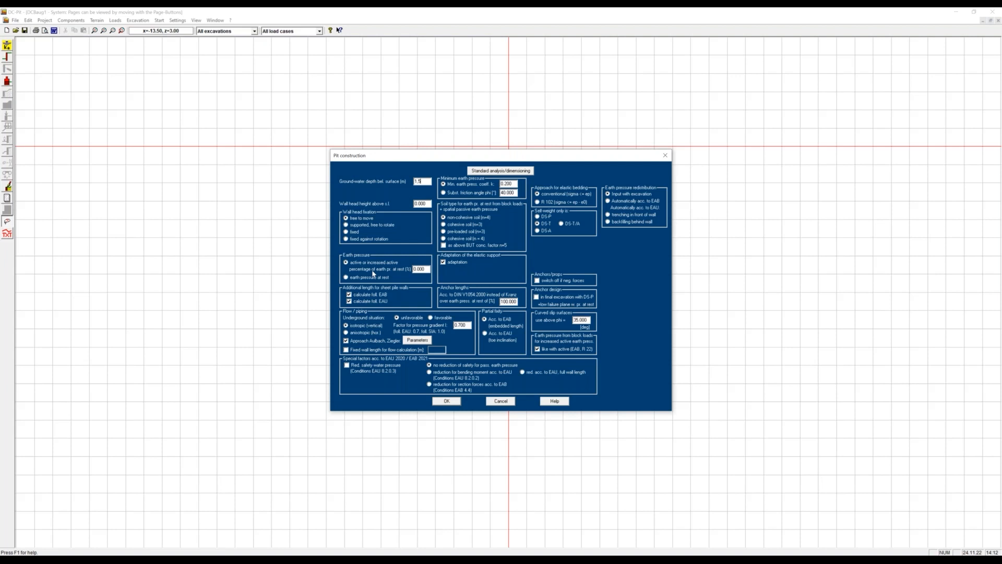
left_click(496, 172)
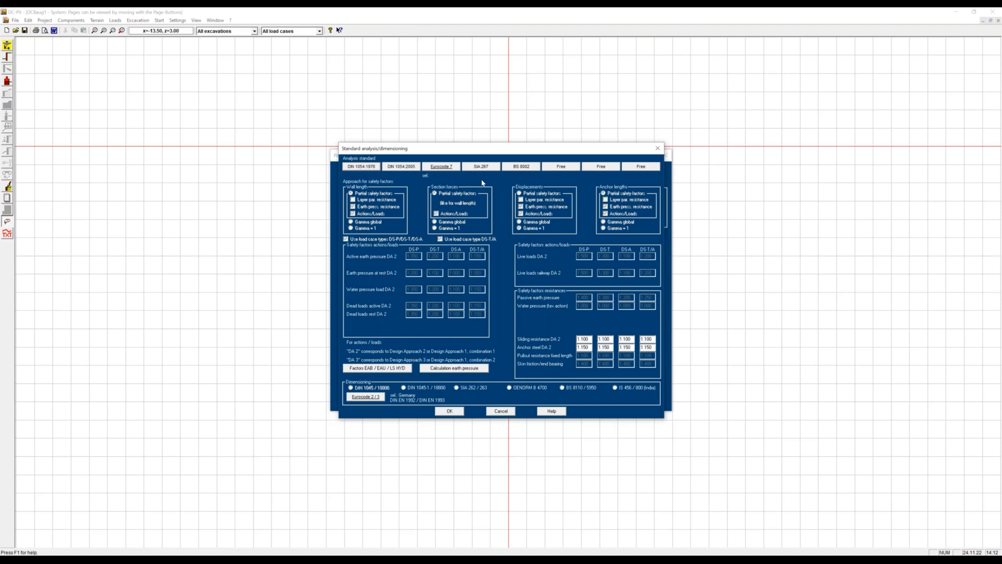
left_click(442, 170)
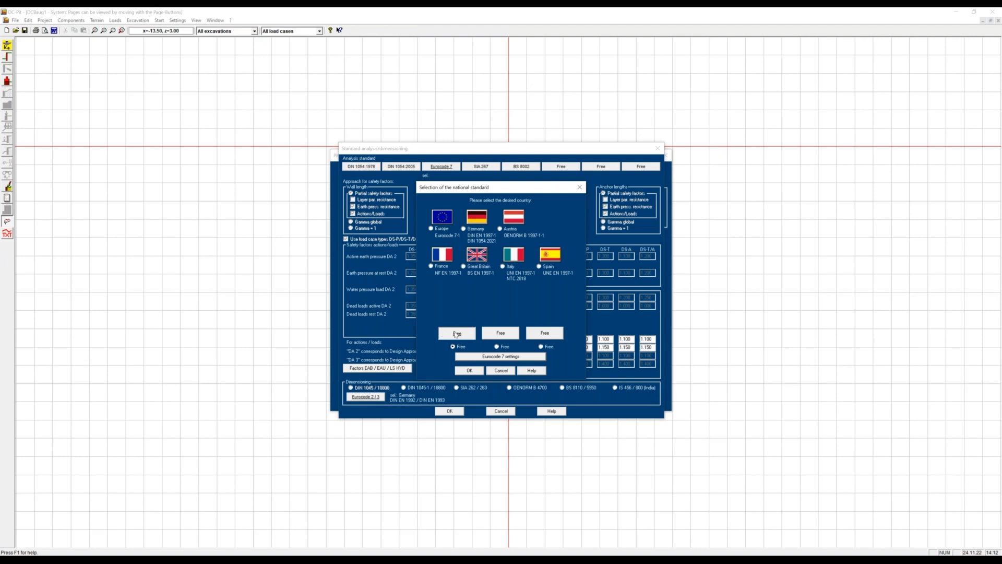
left_click(510, 357)
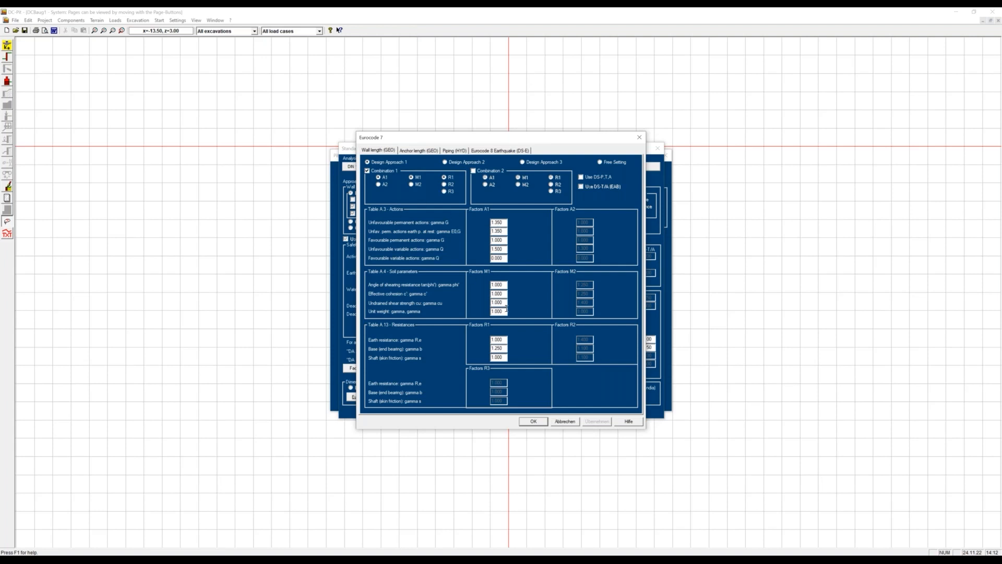
left_click(559, 422)
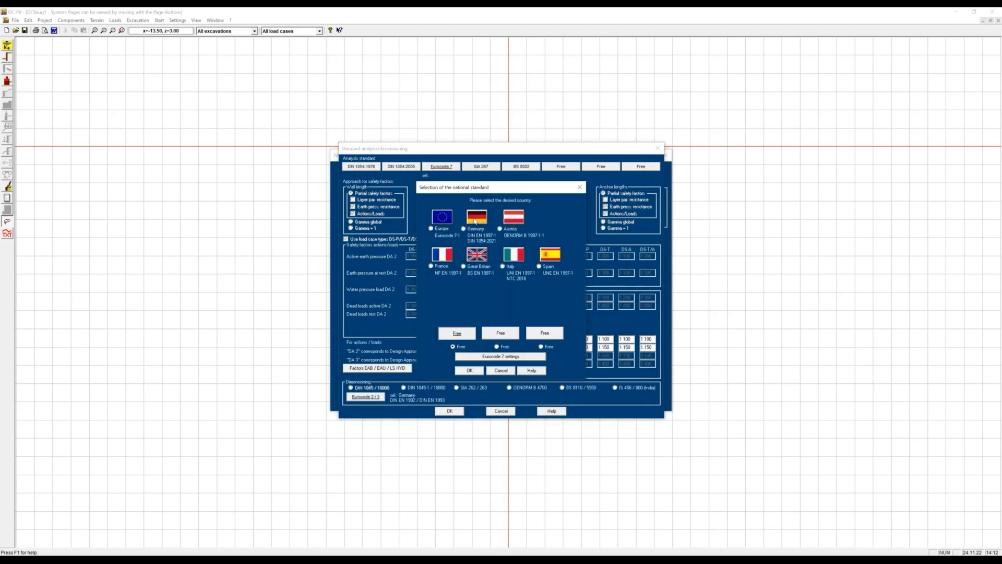
left_click(476, 222)
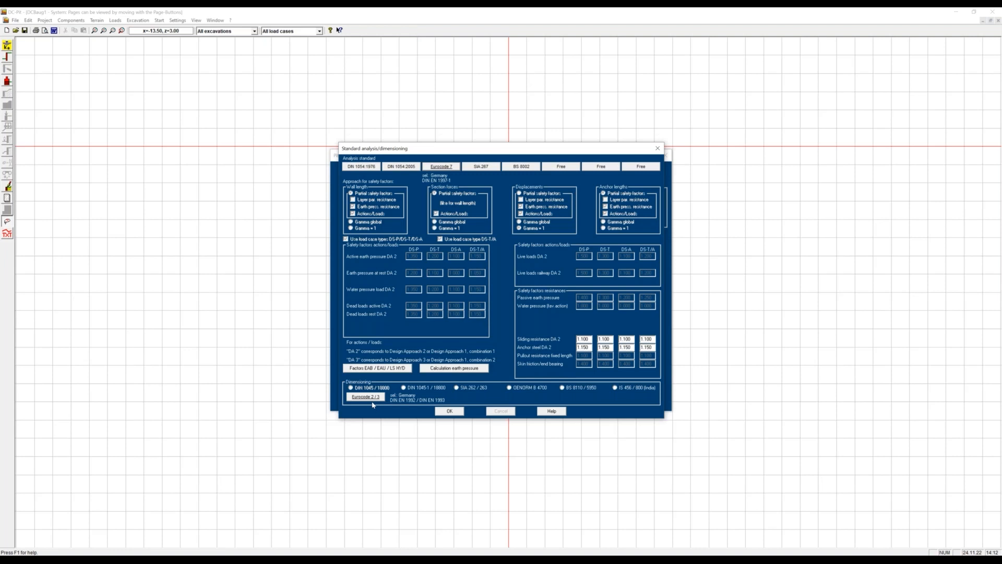
left_click(441, 413)
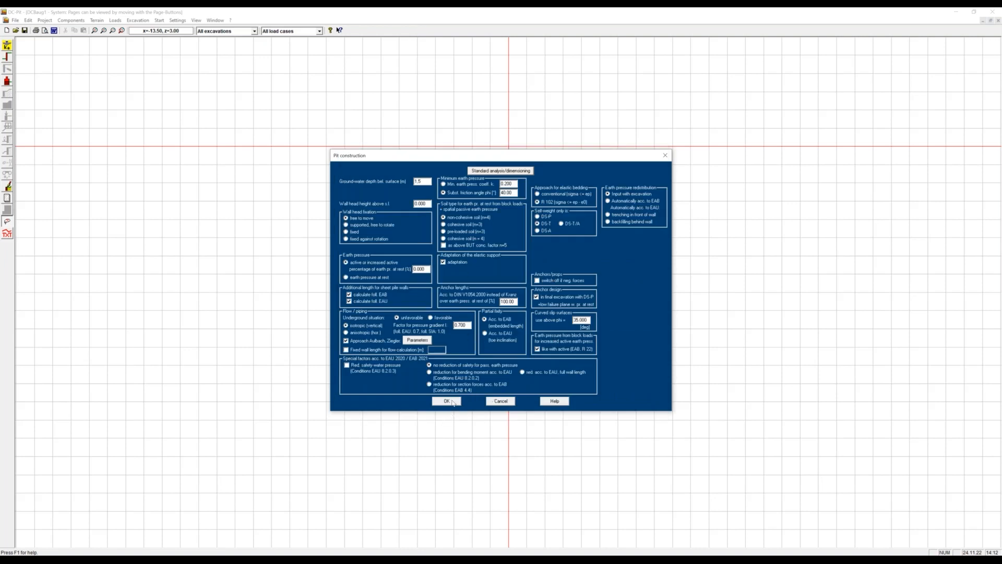
left_click(452, 402)
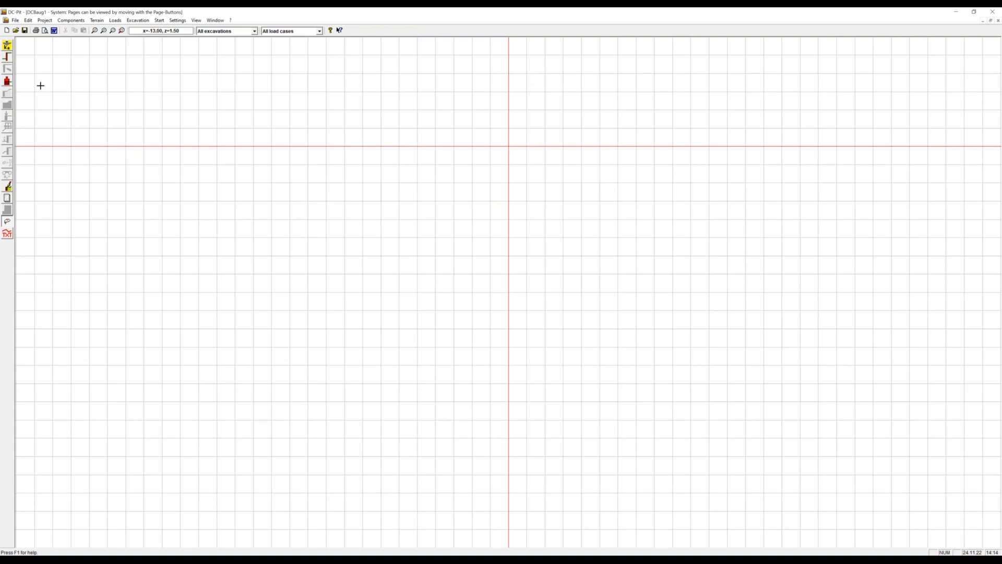
Step: Draw the vertical pit wall from the origin down to a depth of about 7.5 m
left_click(8, 58)
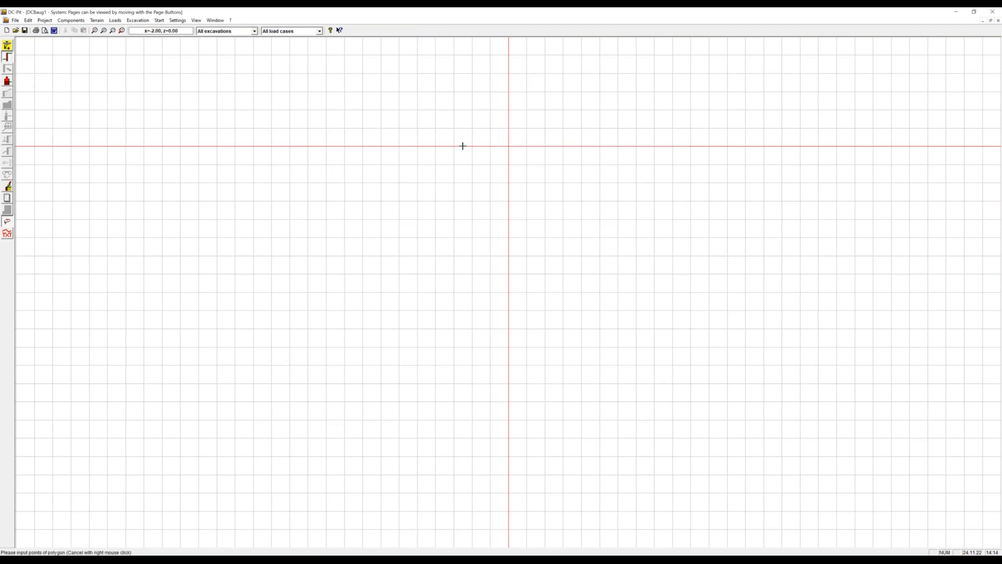
left_click(506, 147)
left_click(509, 419)
right_click(486, 439)
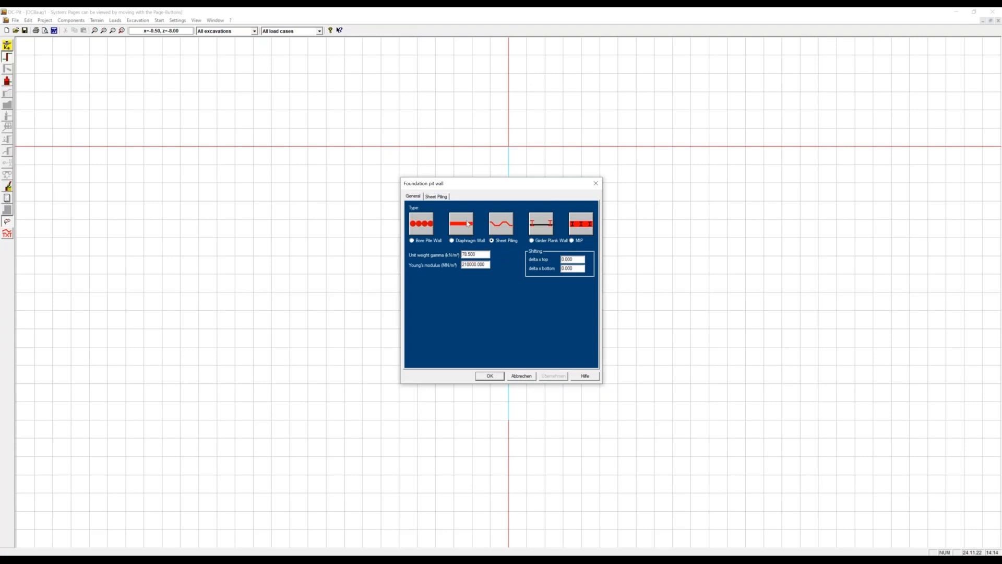
Step: Assign the sheet pile profile ARBED PU 18 to the pit wall
left_click(441, 197)
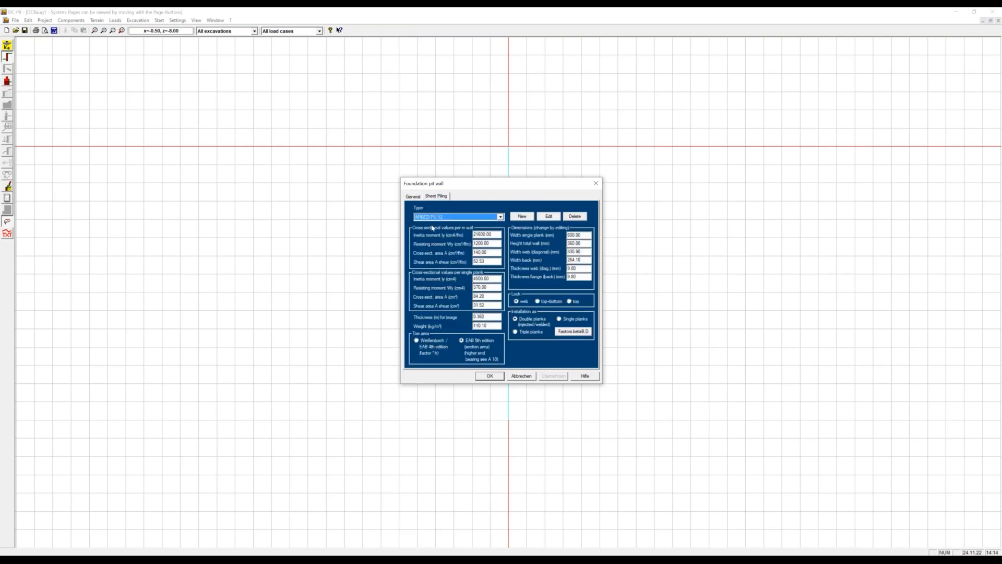
left_click(500, 217)
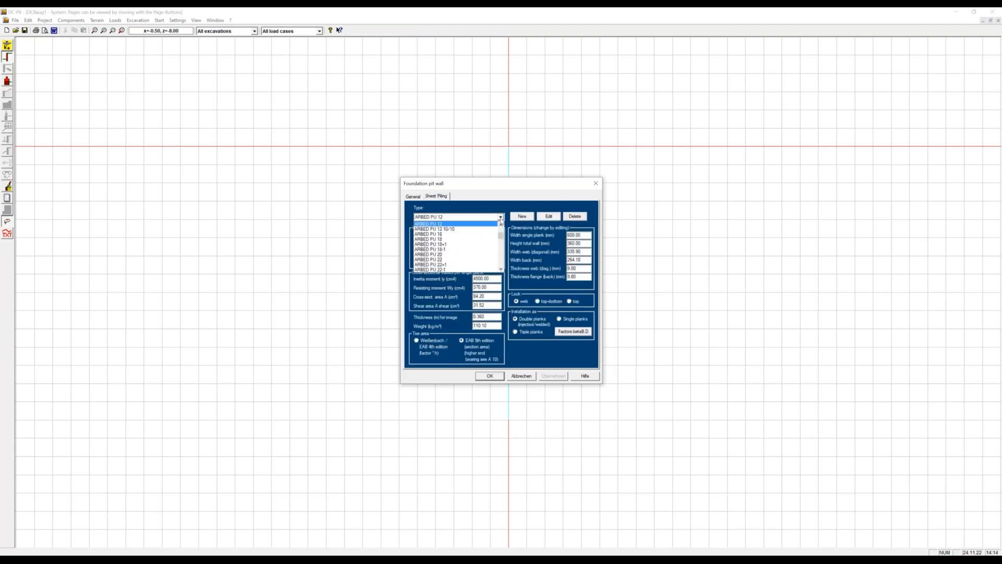
mouse_move(502, 237)
left_mouse_down()
mouse_move(503, 264)
mouse_move(506, 248)
left_mouse_up()
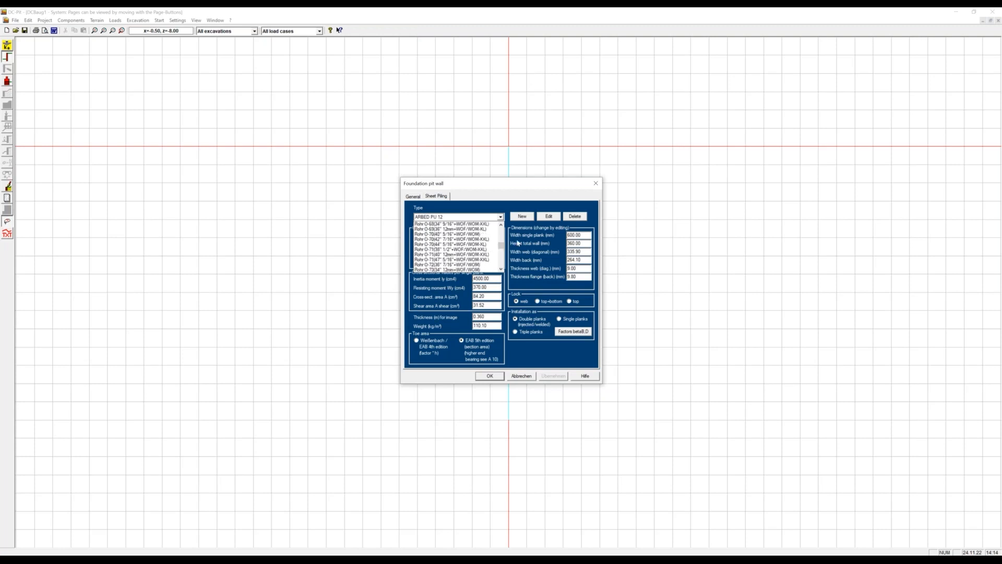
left_click(514, 235)
left_click(501, 218)
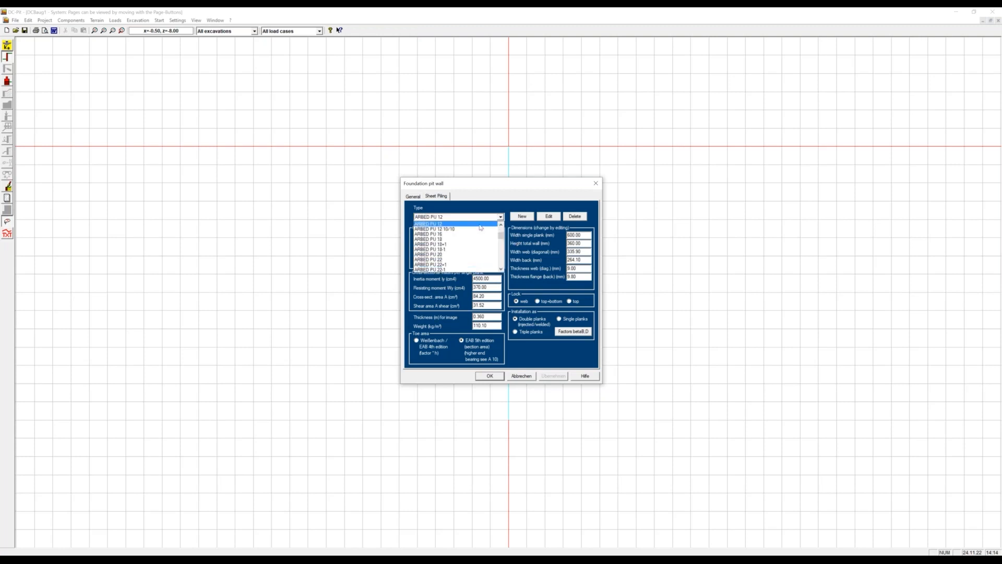
left_click(454, 240)
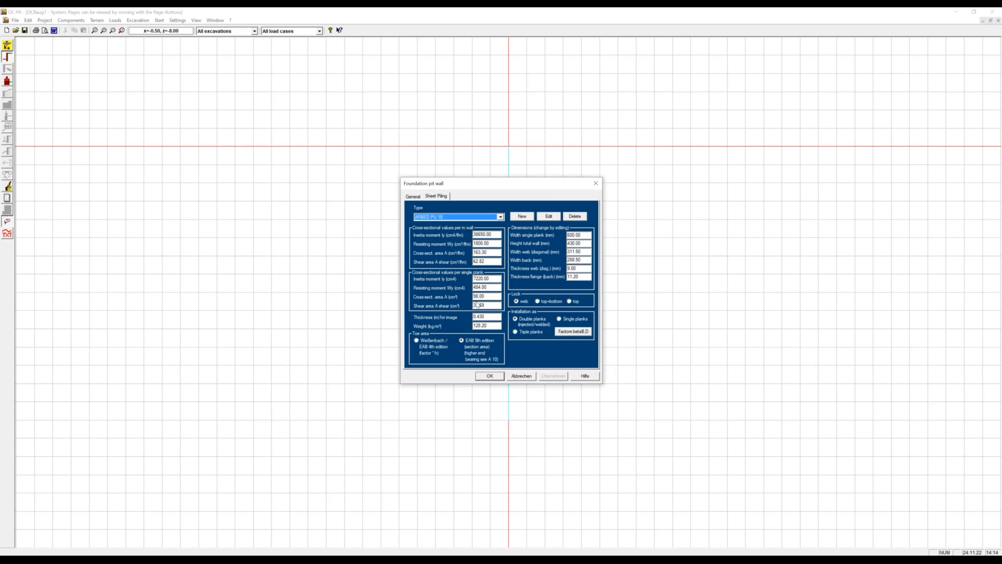
left_click(480, 377)
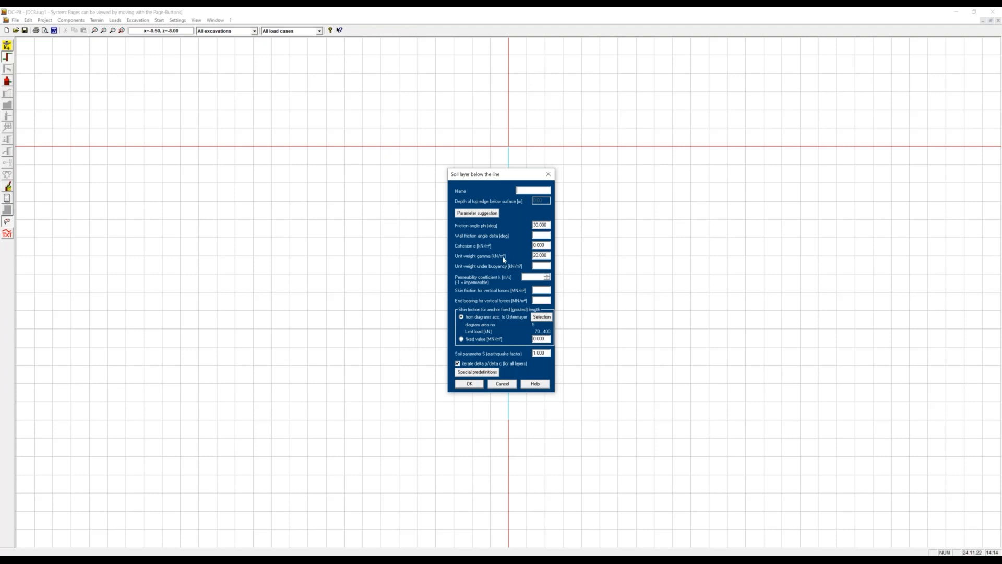
Step: Define the soil layer below the ground line with the suggested parameters for dense sand
left_click(471, 213)
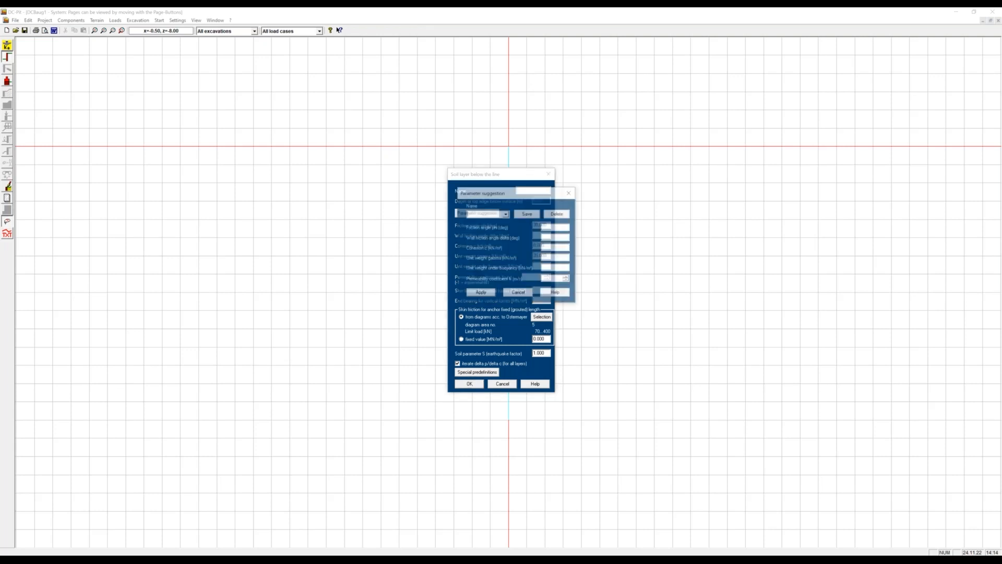
left_click(506, 215)
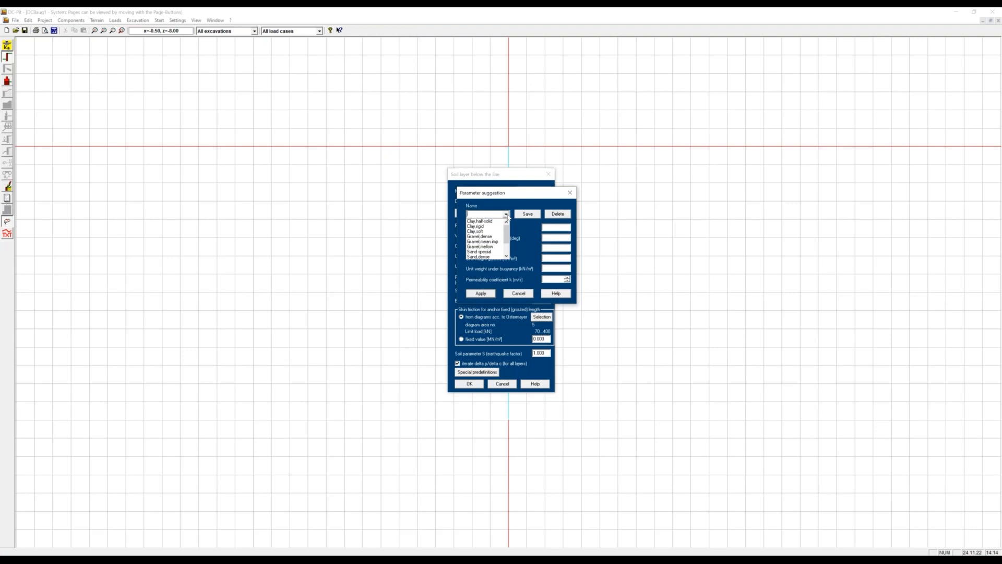
left_click(480, 253)
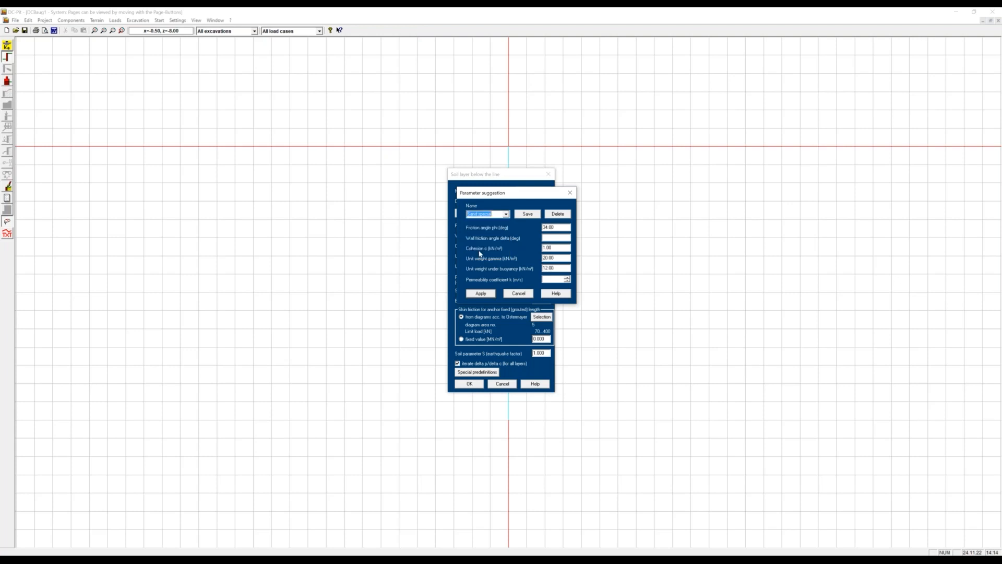
left_click(506, 214)
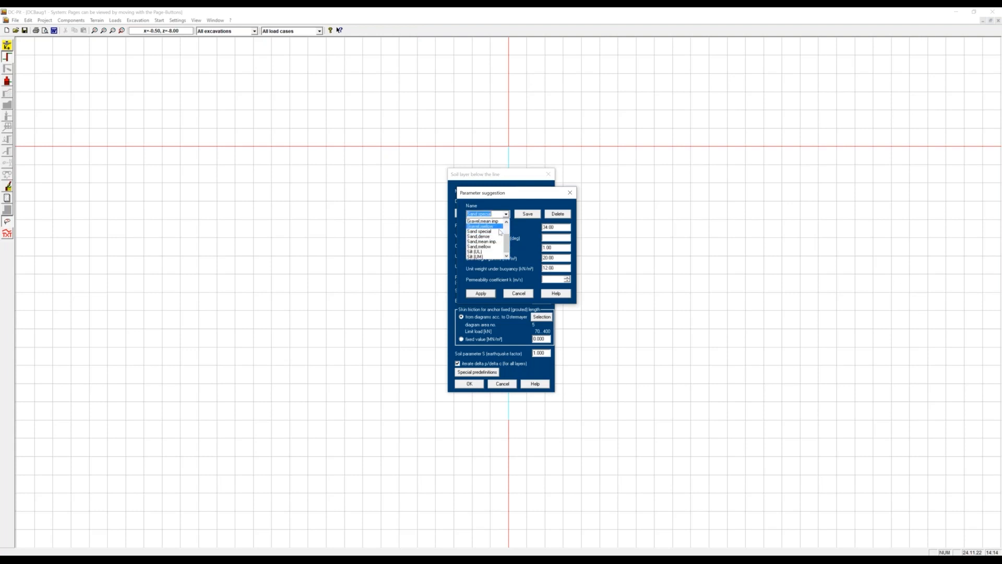
left_click(493, 239)
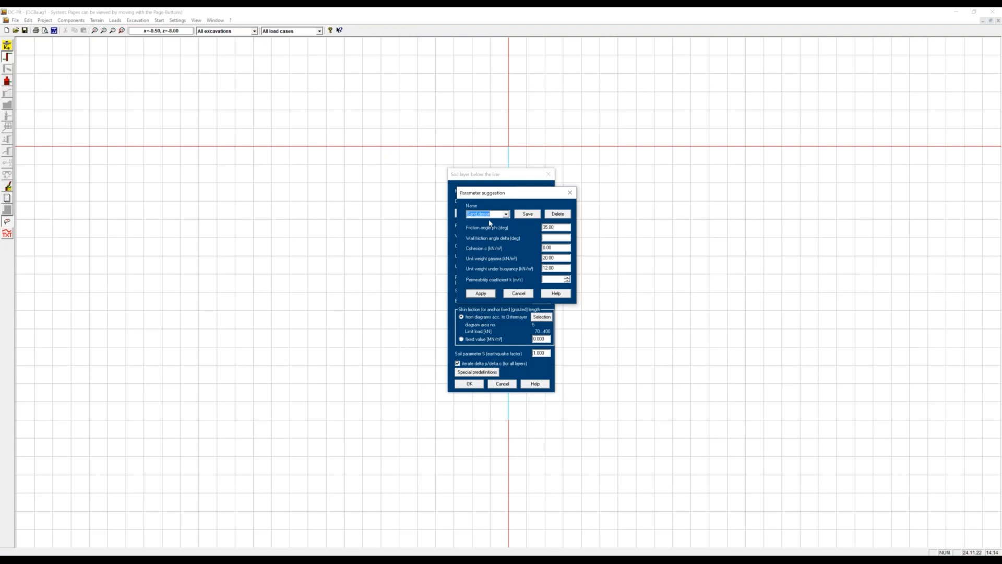
left_click(480, 293)
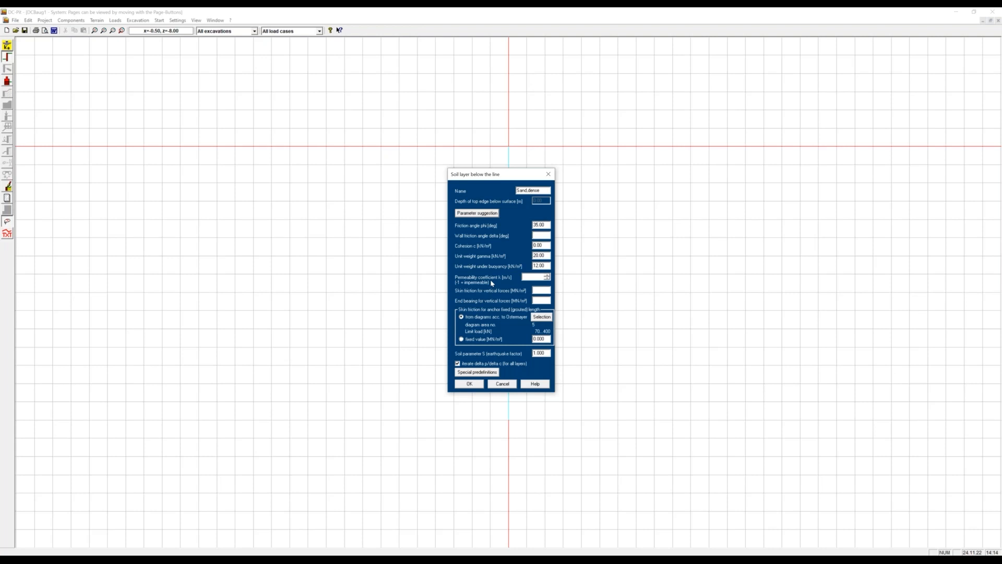
left_click(538, 291)
left_click(470, 383)
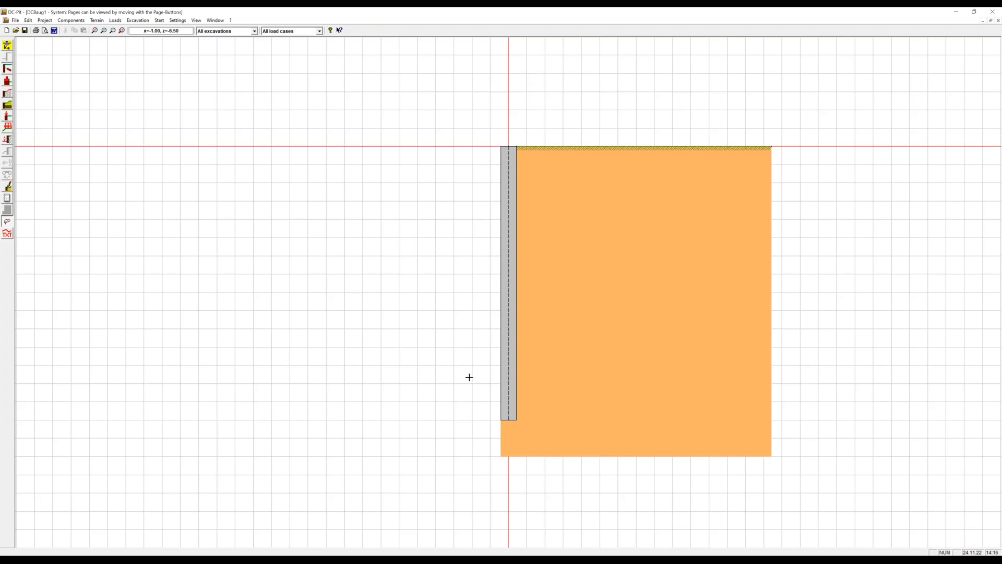
Step: Add a non-elastic anchor at 1 m depth with 20° inclination, 8 m minimal length and 2 m horizontal spacing
left_click(8, 69)
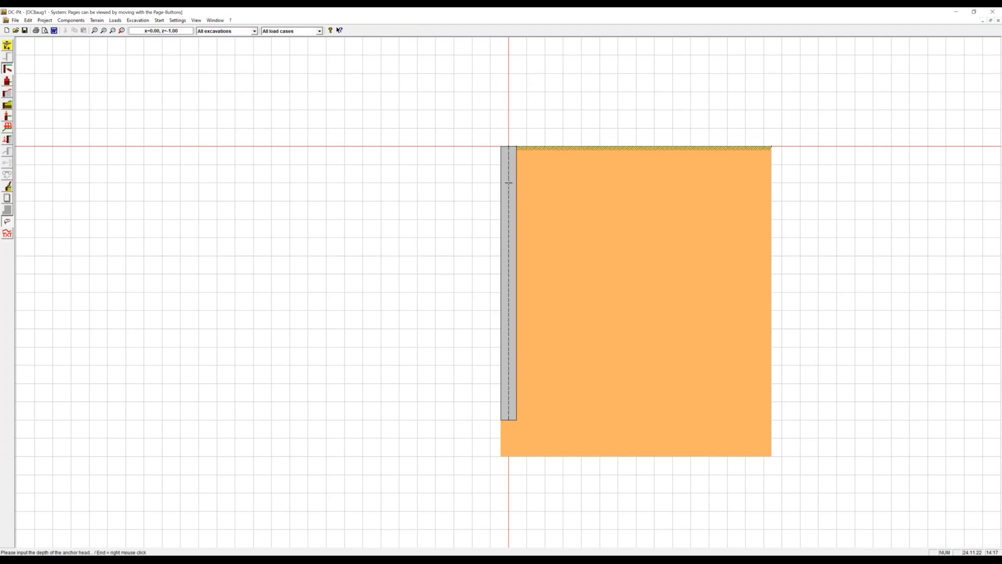
left_click(518, 186)
left_click(716, 261)
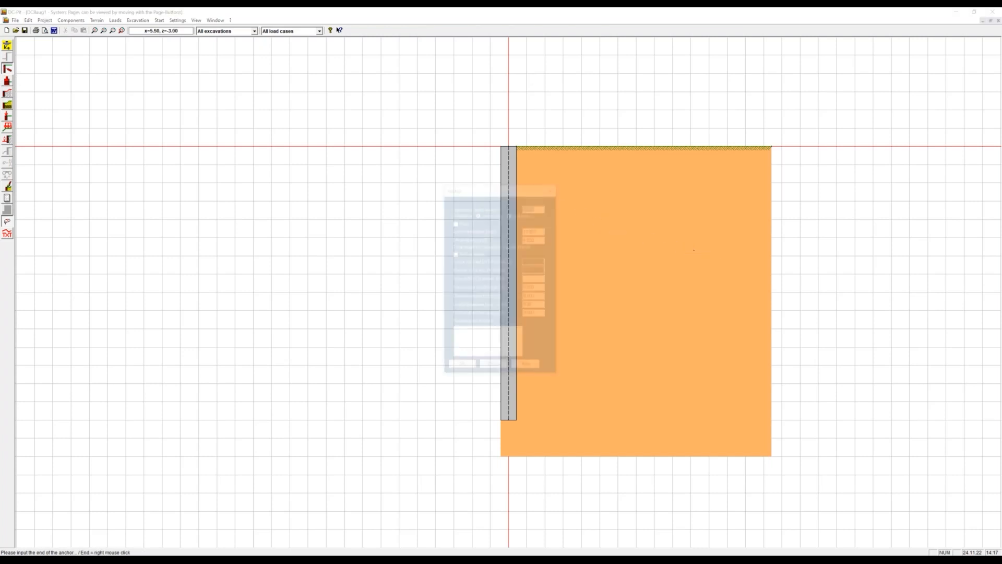
double_click(538, 231)
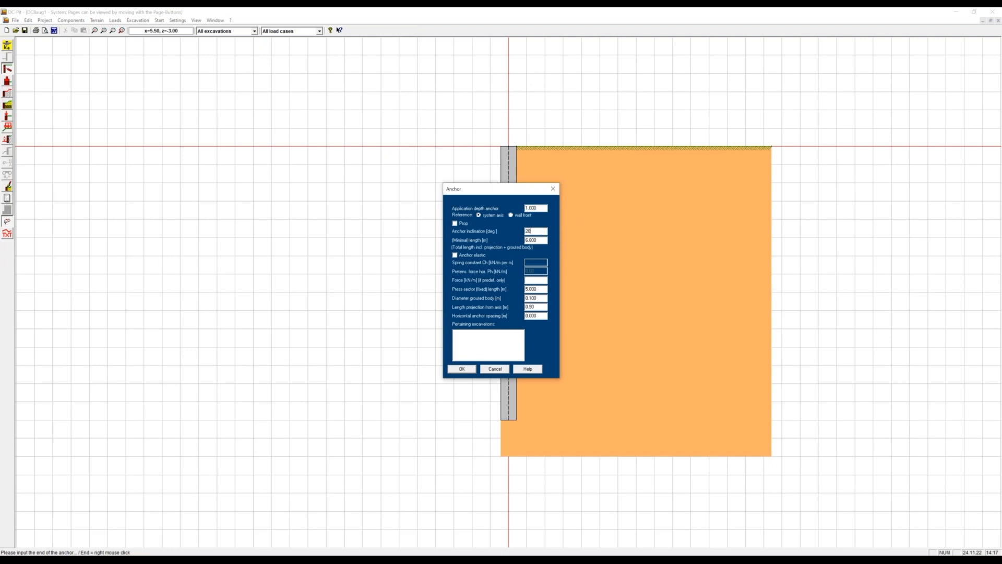
left_click_drag(541, 241, 511, 239)
type("8")
double_click(528, 316)
type("2")
left_click(457, 256)
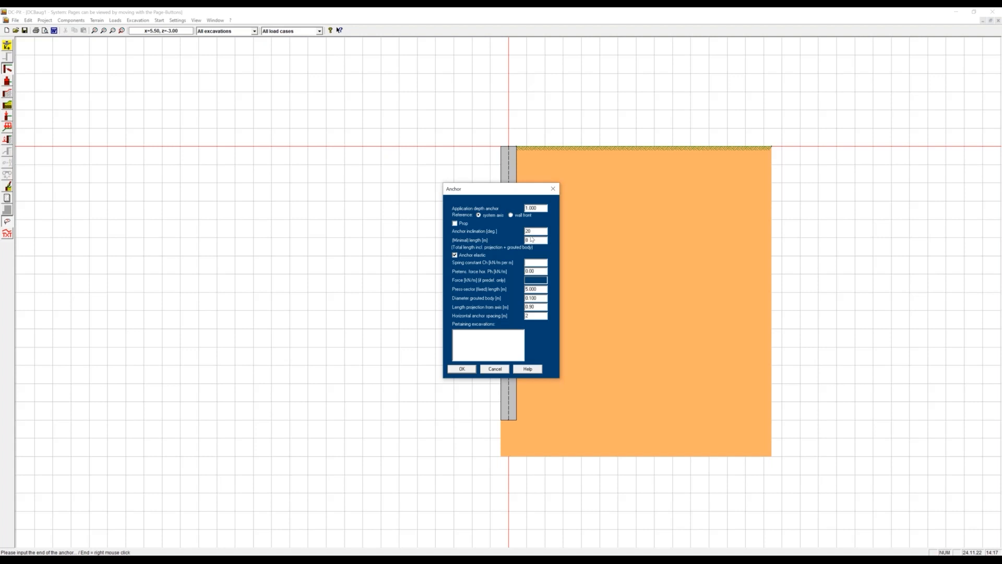
left_click(462, 256)
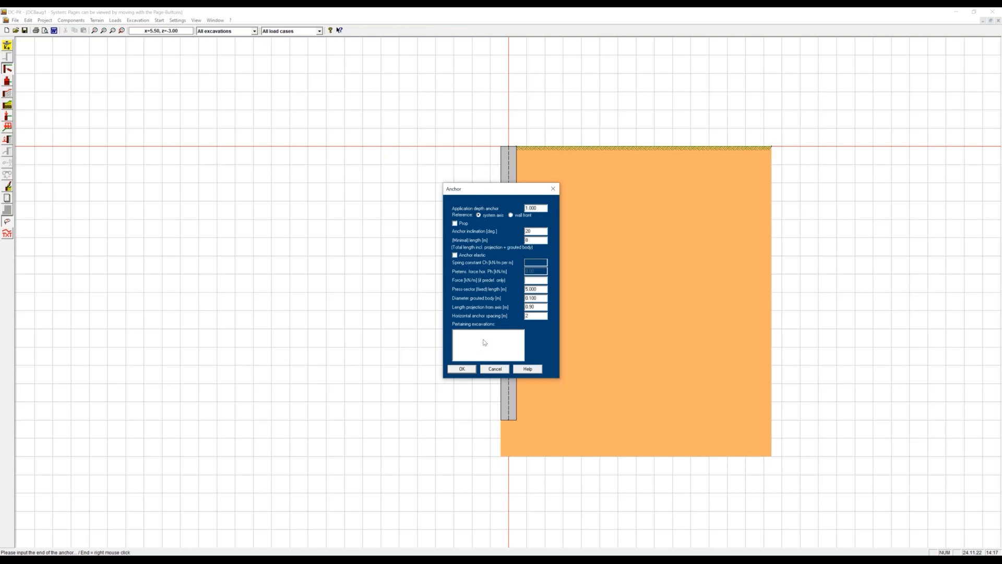
left_click(467, 370)
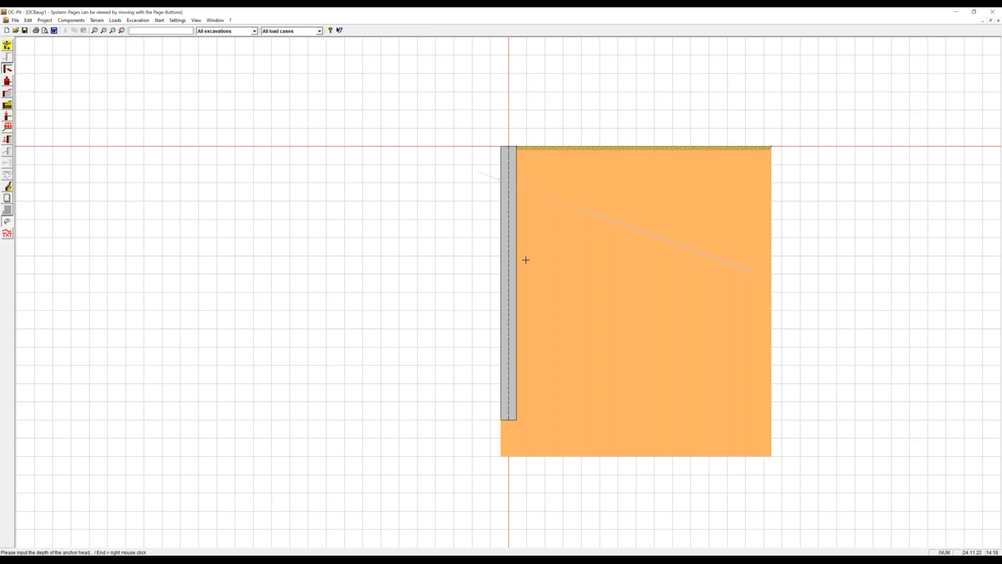
Step: Add a second anchor at 3.5 m depth with 20° inclination, 8 m minimal length and 2 m horizontal spacing
left_click(512, 274)
left_click(709, 354)
left_click_drag(541, 231, 494, 231)
type("20")
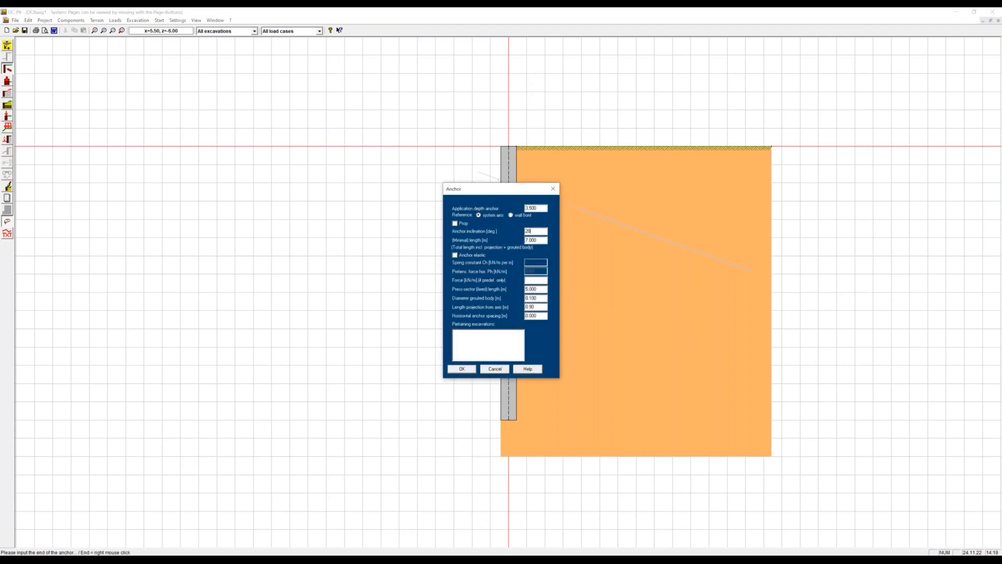
key("Tab")
type("8")
key("Tab")
key("Tab")
key("Tab")
key("Tab")
key("Tab")
type("2")
left_click(466, 369)
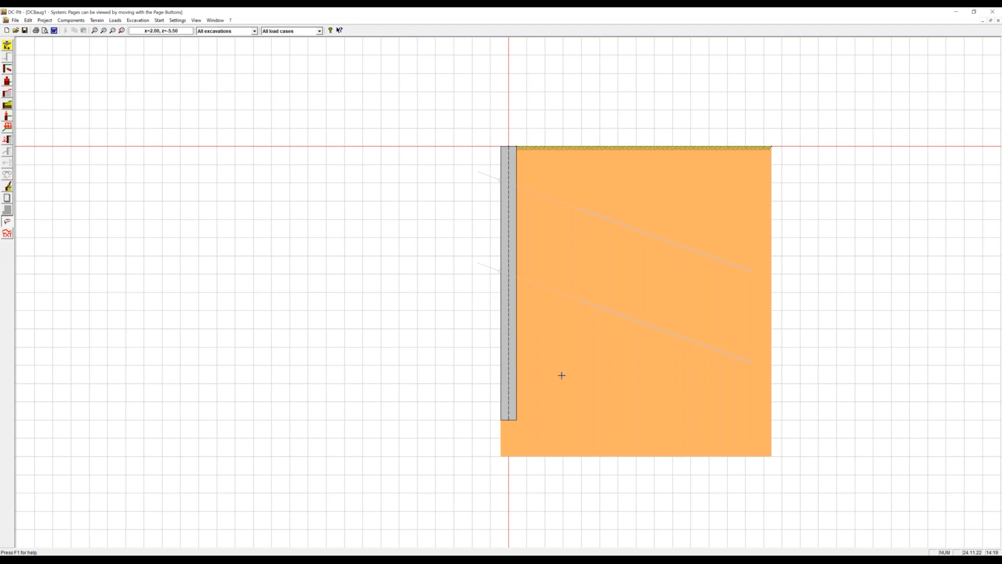
Step: Review the properties of the lower anchor, the soil layer and the pit wall, leaving each without changes
double_click(587, 305)
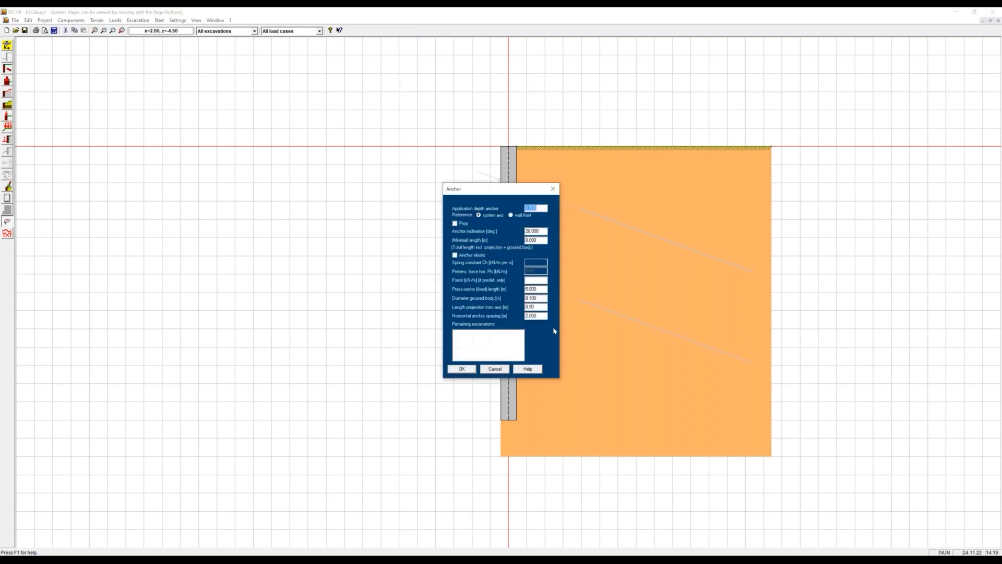
left_click(504, 368)
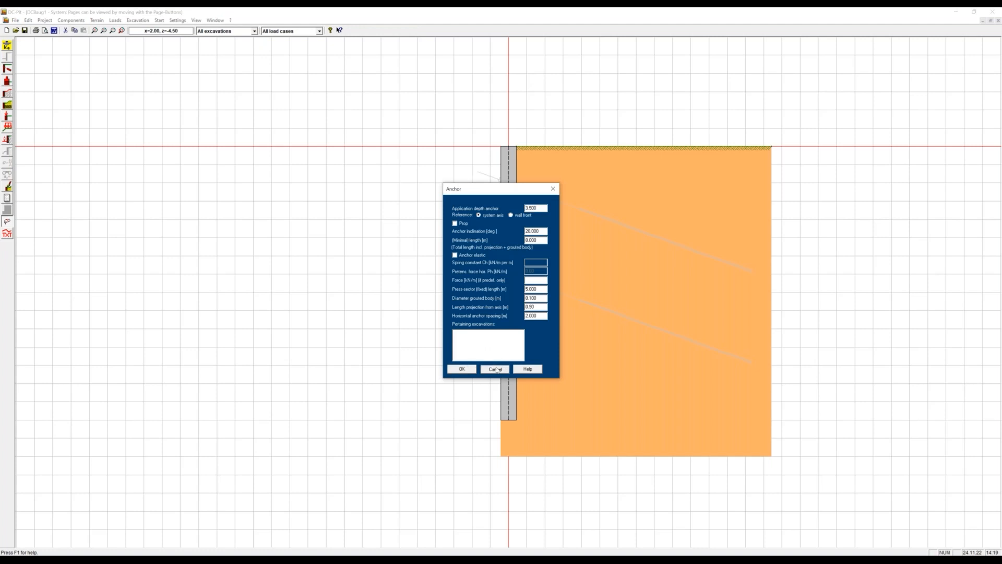
double_click(645, 176)
left_click(503, 383)
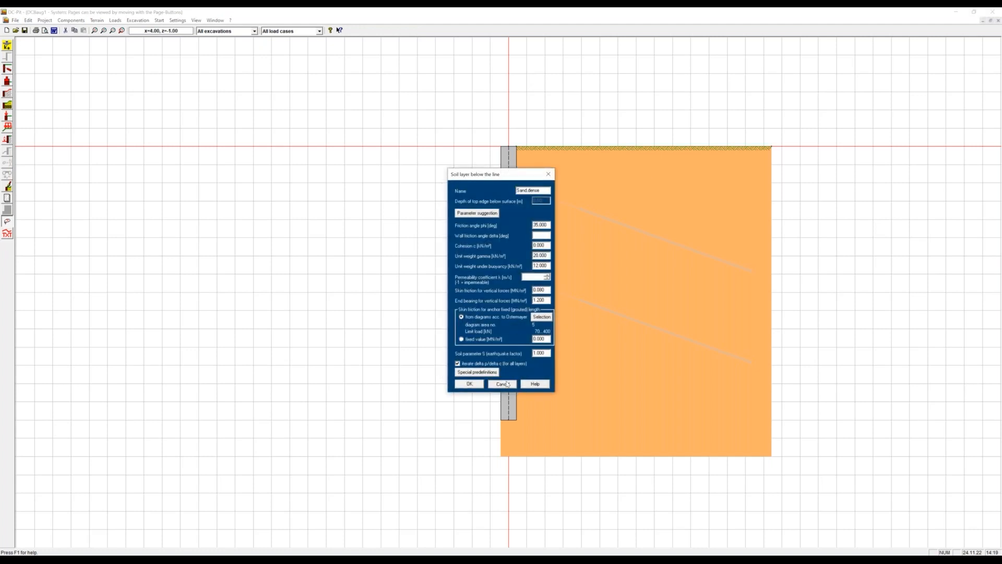
double_click(510, 321)
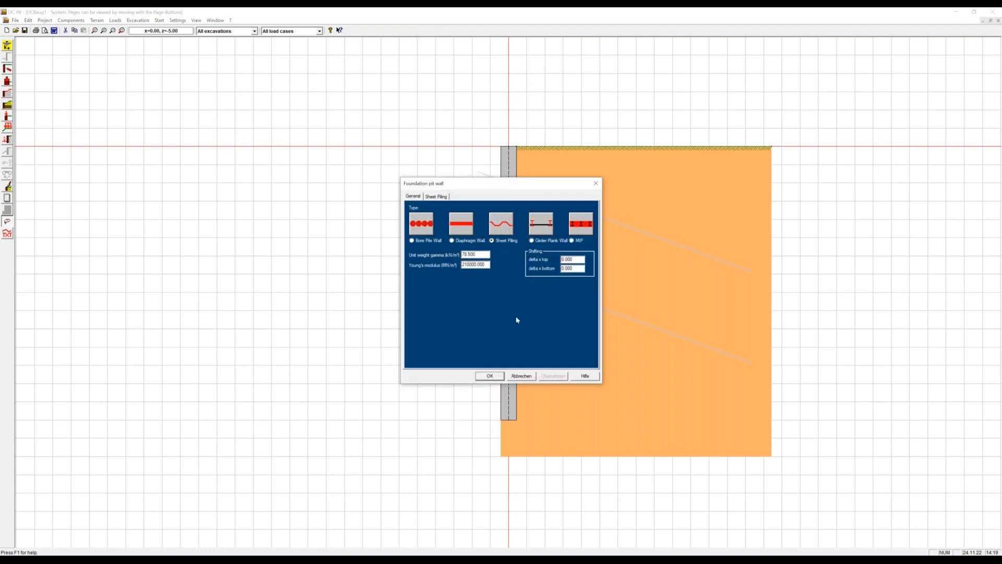
left_click(521, 376)
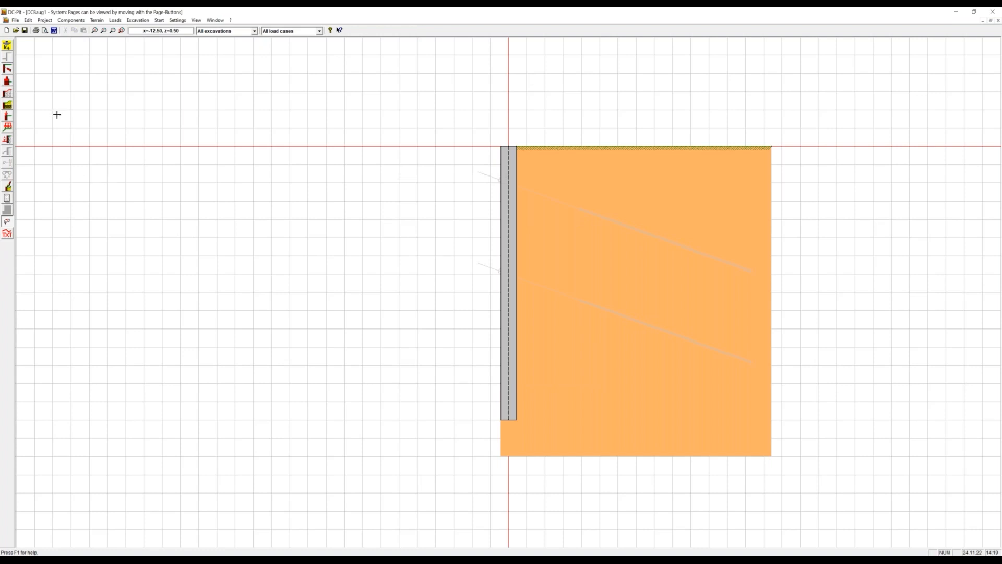
Step: Draw a terrain slope behind the wall from ground level at about x = 2 m up to +1 m at x = 3.5 m
left_click(7, 93)
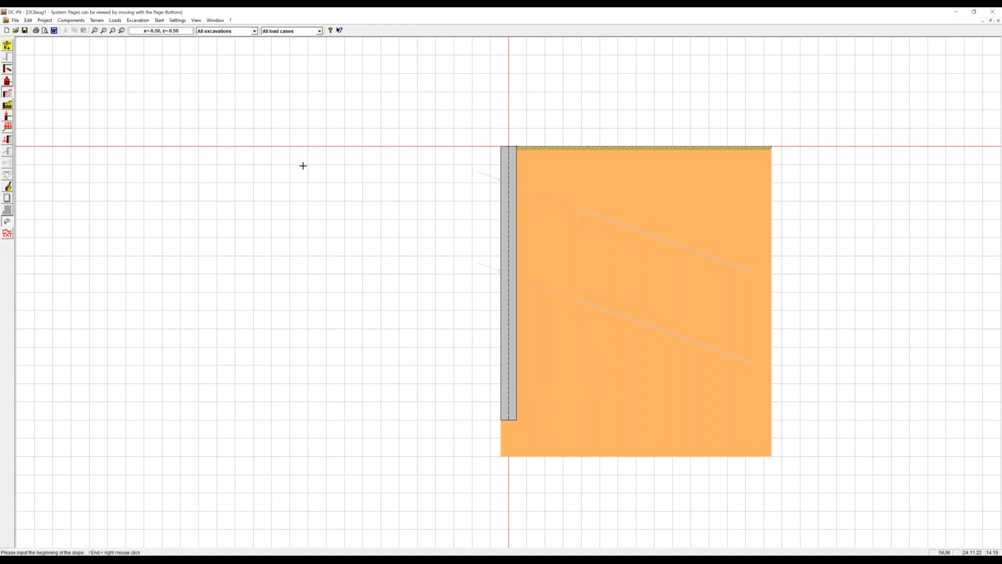
left_click(583, 145)
left_click(637, 110)
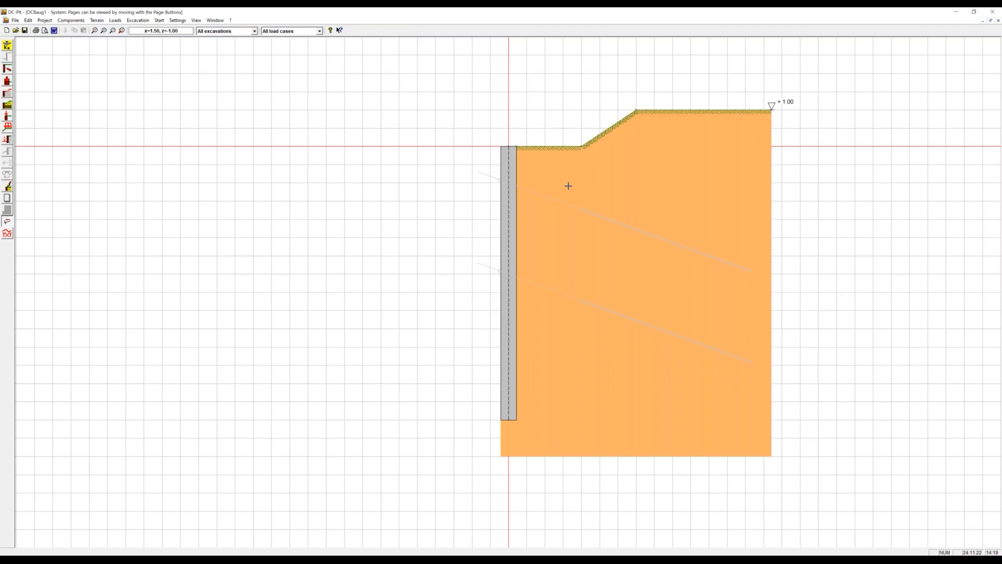
Step: Add a soil layer starting at 4 m depth with the suggested parameters for mellow gravel and a skin friction for vertical forces of 0.09 MN/m²
left_click(9, 106)
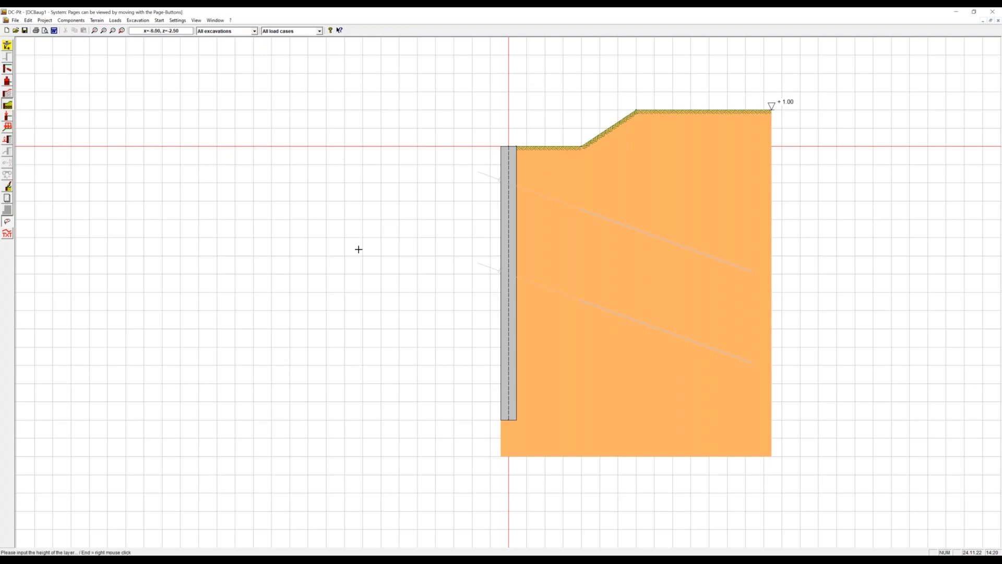
left_click(562, 284)
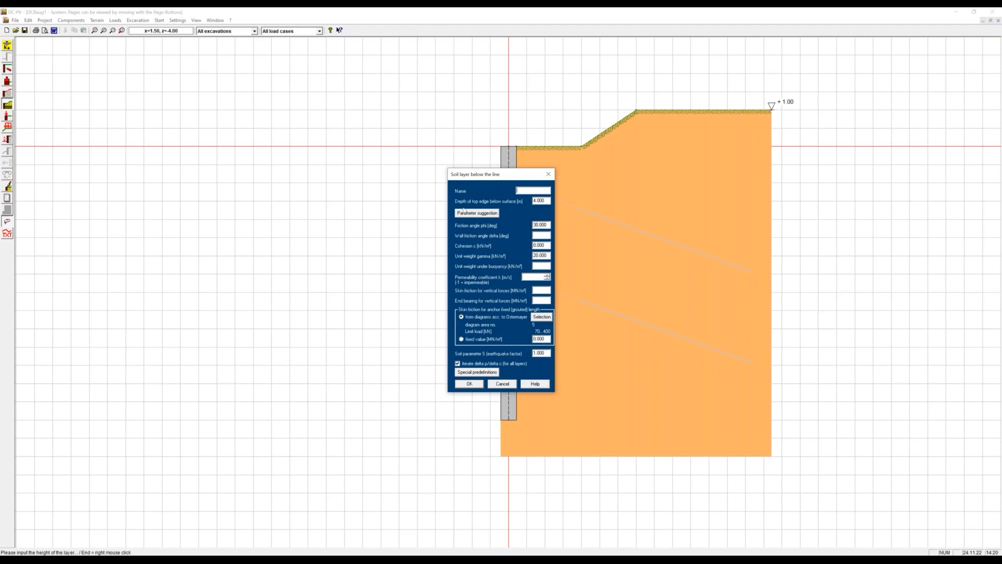
left_click(464, 213)
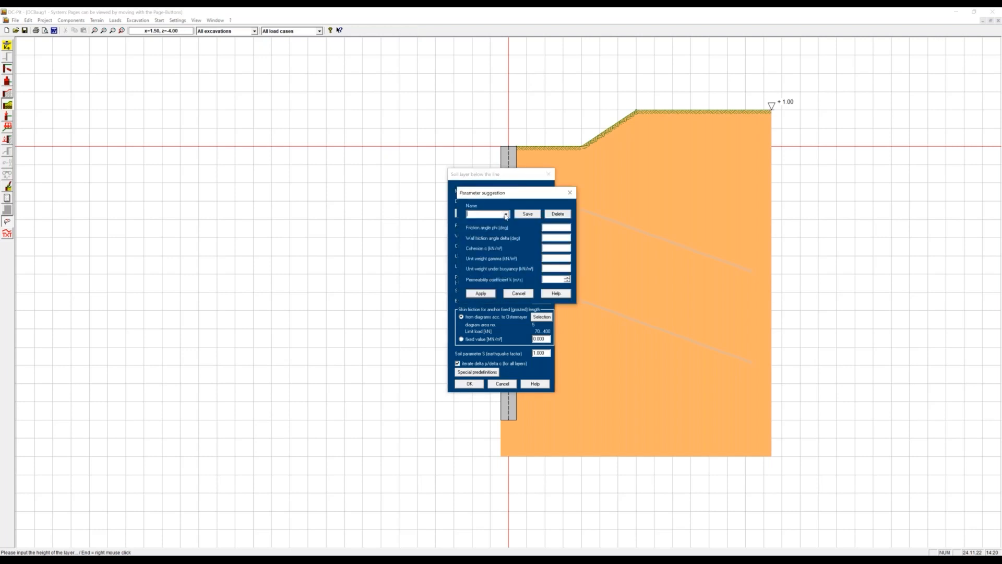
left_click(506, 215)
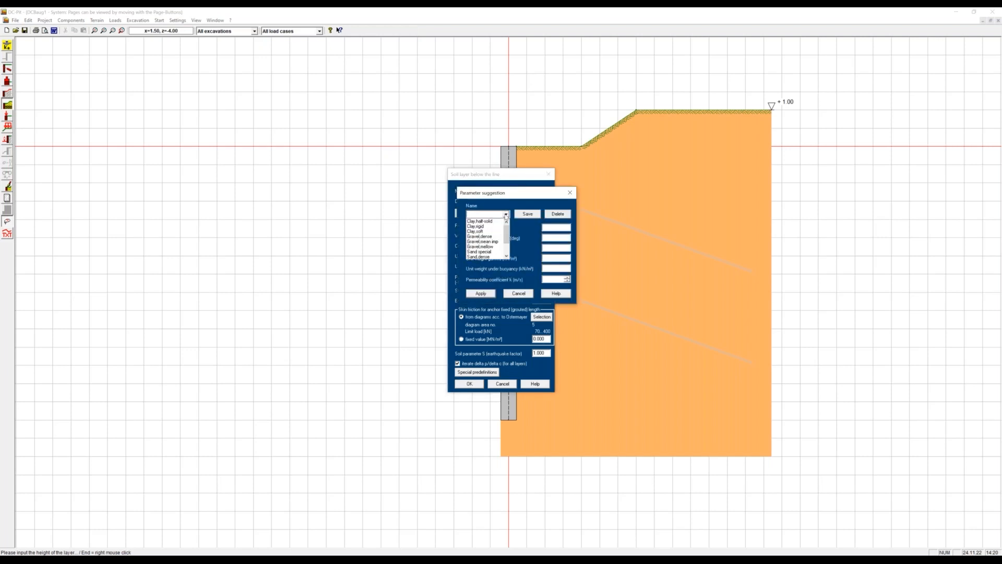
left_click(486, 247)
left_click(481, 294)
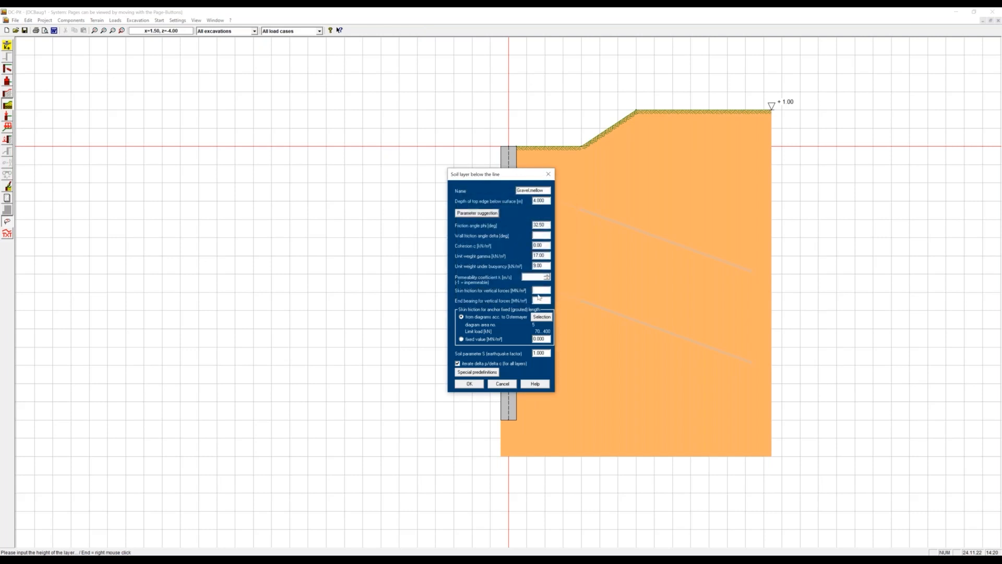
left_click(537, 291)
type("0.09")
left_click(471, 385)
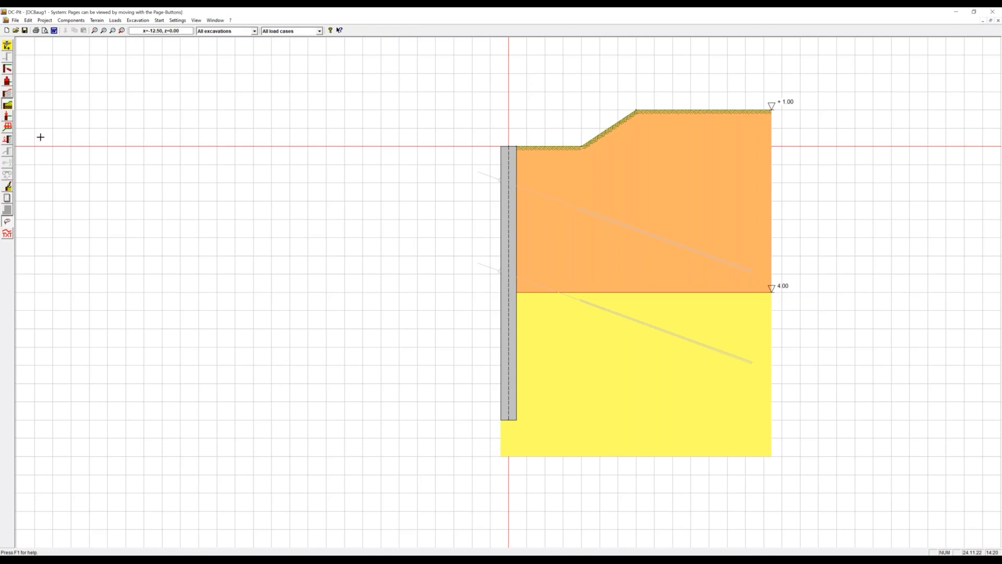
Step: Add a distributed live load on the raised terrain from x = 3.5 m to 6.812 m, with load case 1 as DS-P
left_click(8, 127)
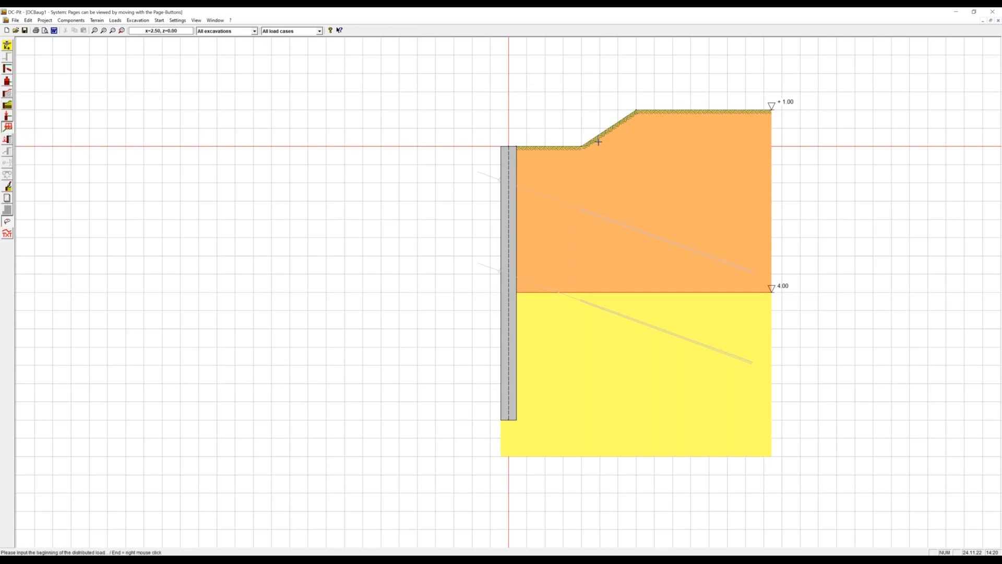
left_click(636, 110)
left_click(756, 112)
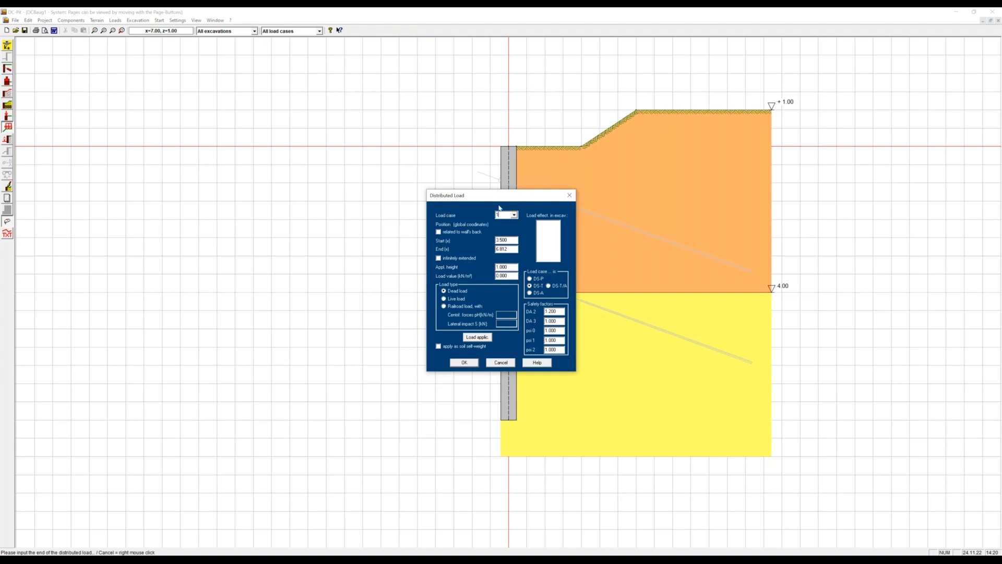
left_click(453, 299)
left_click(530, 278)
left_click(465, 363)
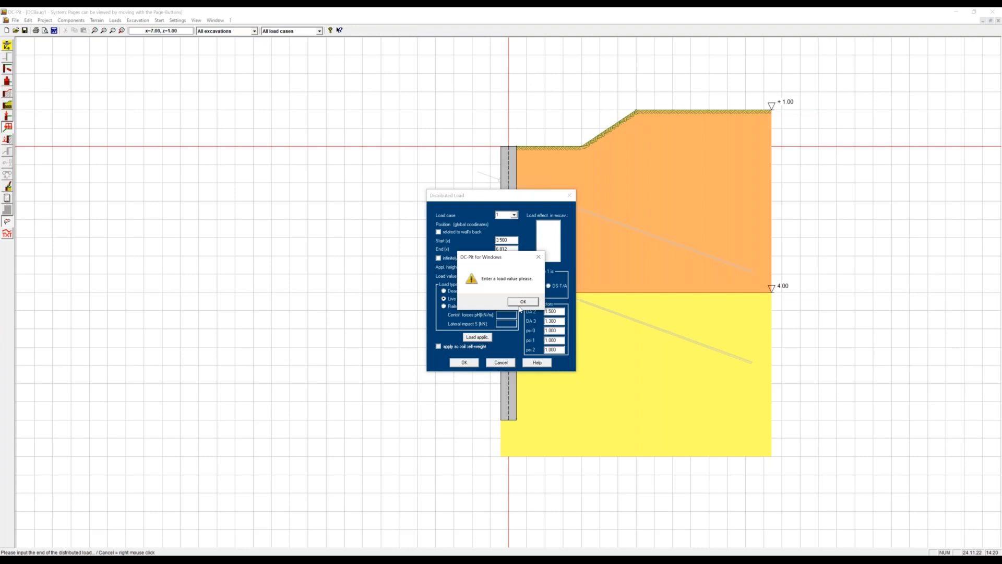
left_click(522, 302)
left_click(506, 279)
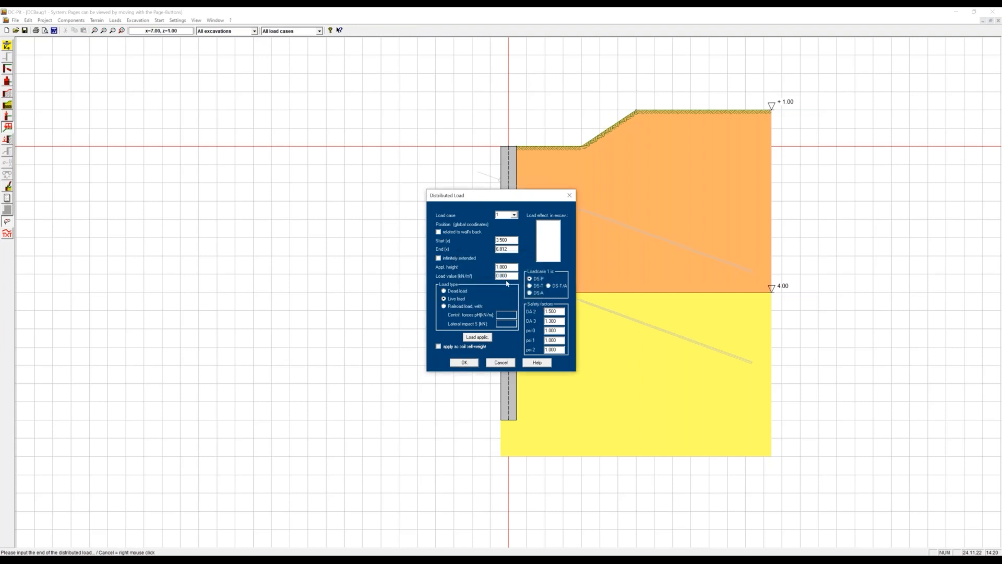
left_click(467, 366)
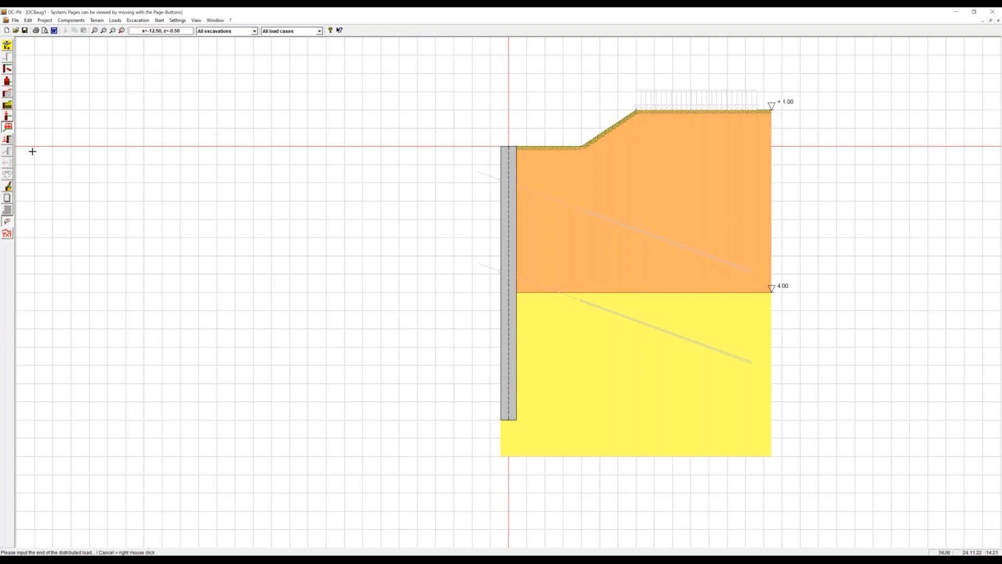
Step: Add the first excavation stage at 1.5 m depth with toe fixity according to Blum and no pertaining anchors
left_click(8, 139)
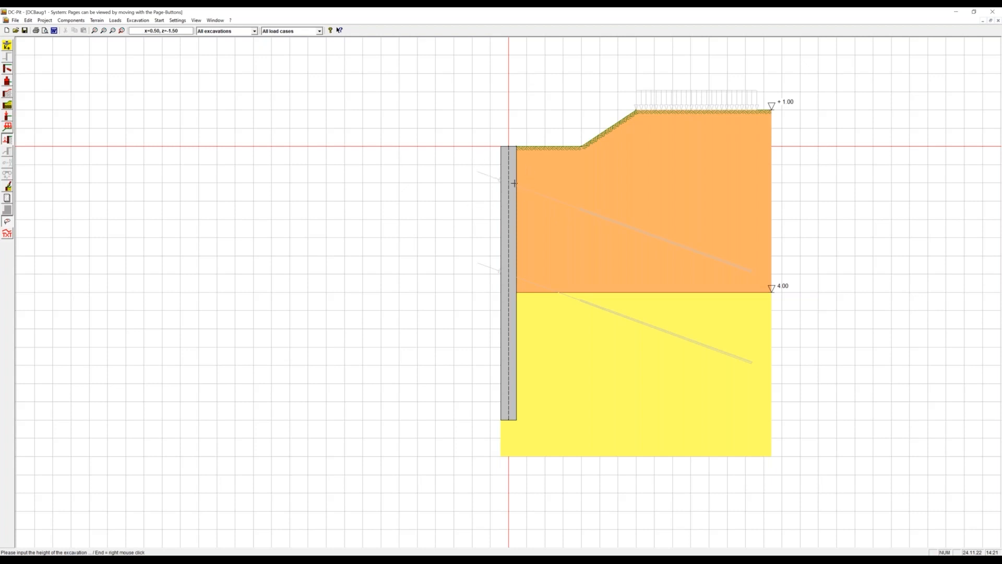
left_click(410, 200)
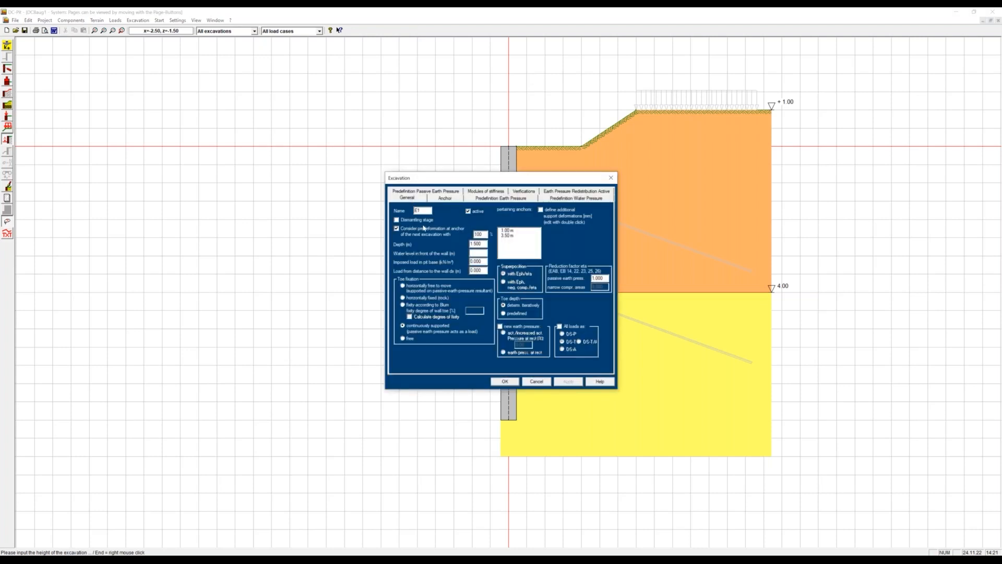
left_click_drag(487, 173, 477, 213)
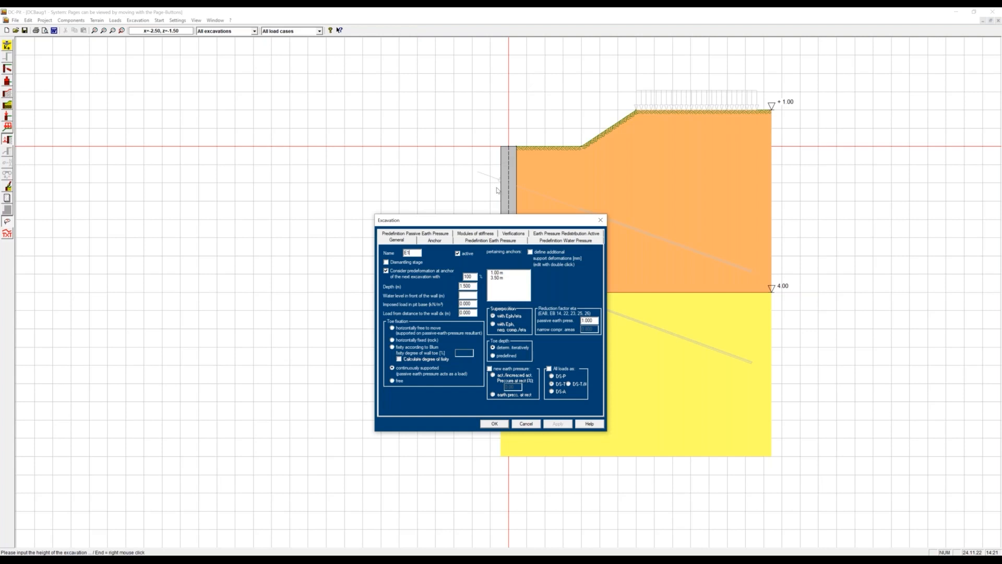
left_click(393, 348)
left_click(501, 273)
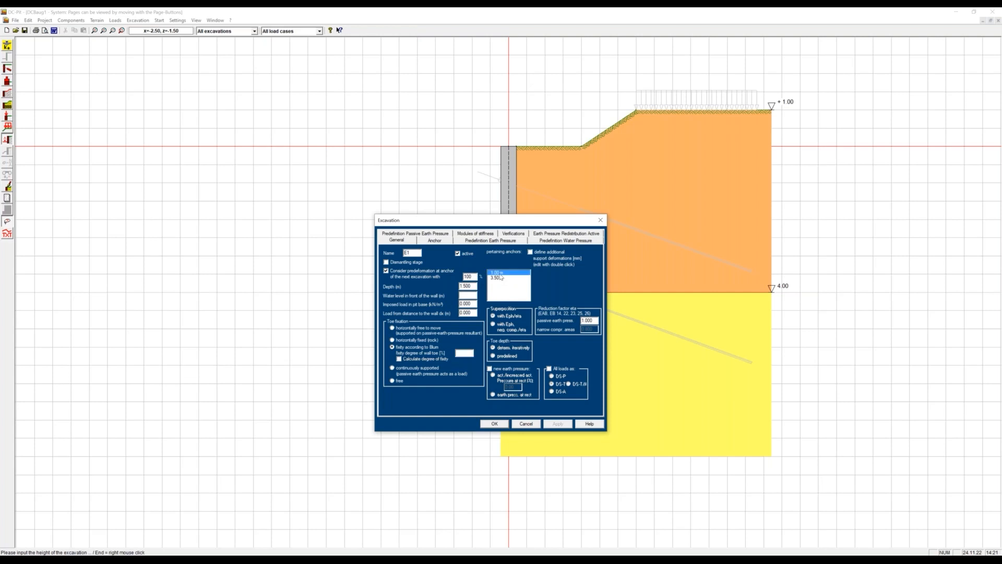
left_click(501, 273)
left_click(495, 425)
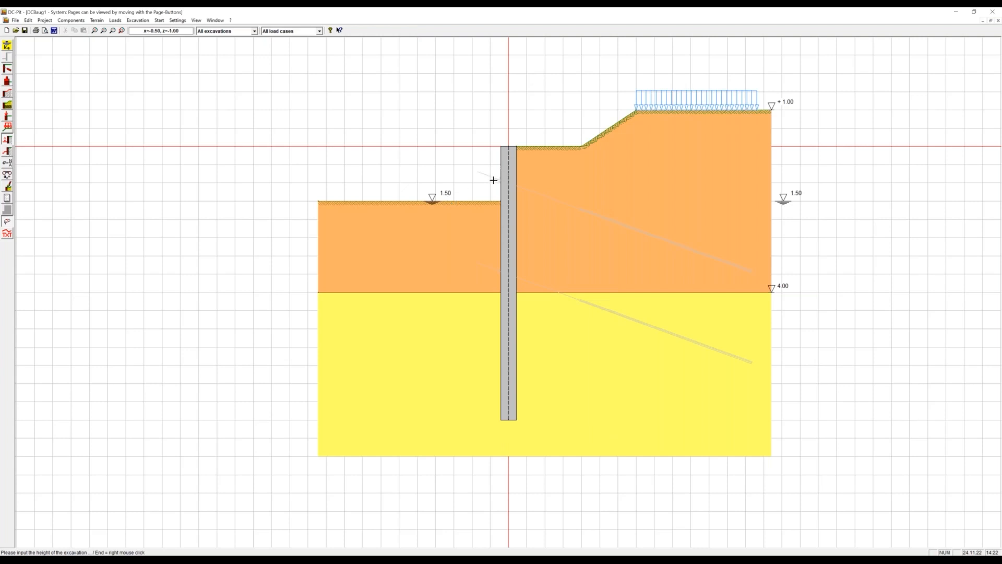
Step: Add a second excavation stage at 4 m depth with the 1 m anchor, checking its stiffness, pressure predefinition and verification settings
left_click(466, 293)
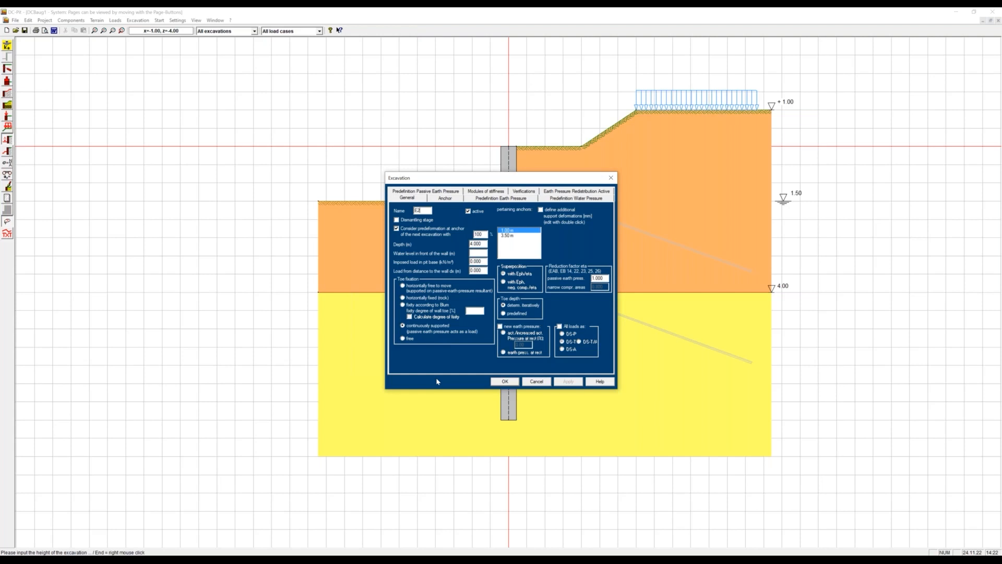
left_click(485, 193)
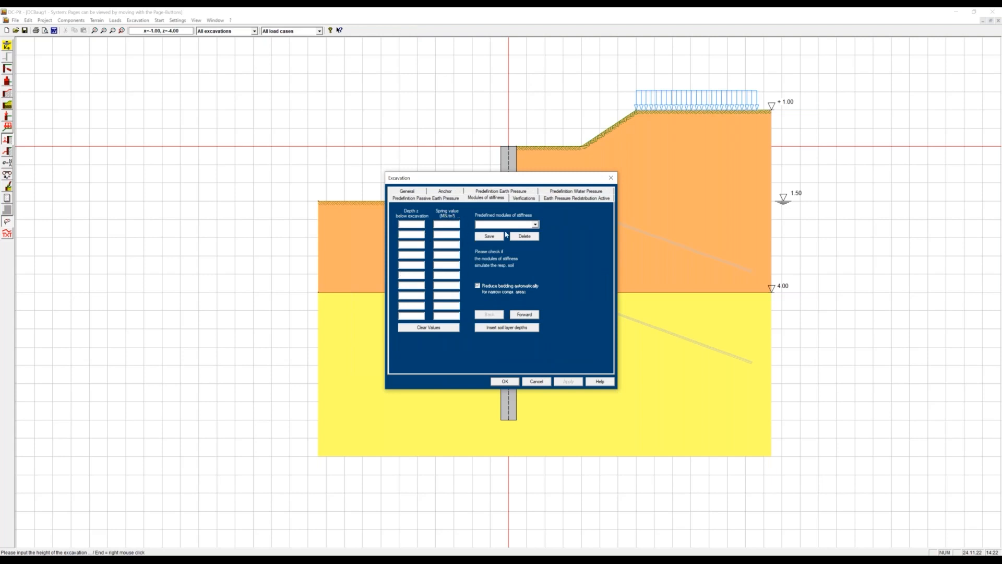
left_click(535, 225)
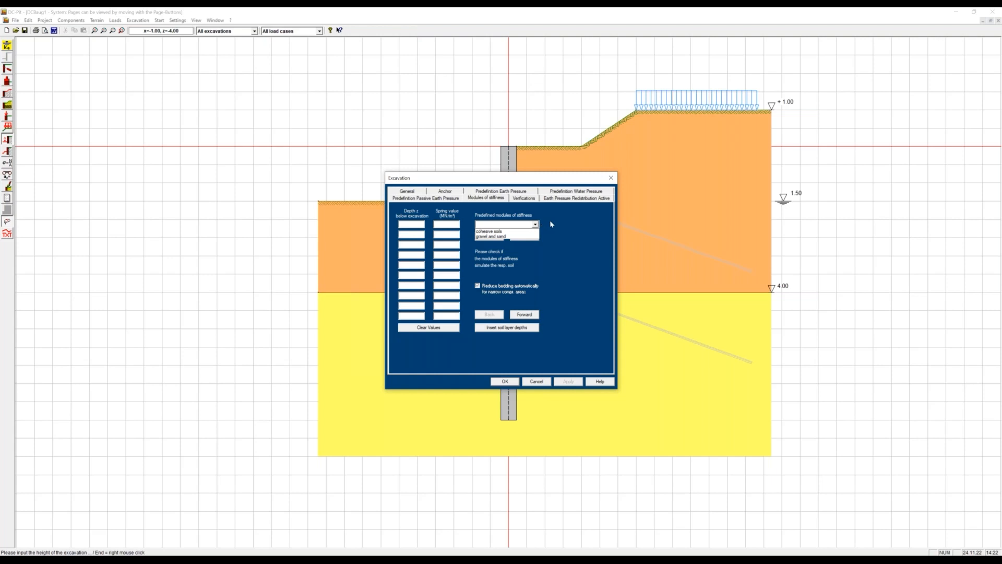
left_click(551, 224)
left_click(495, 191)
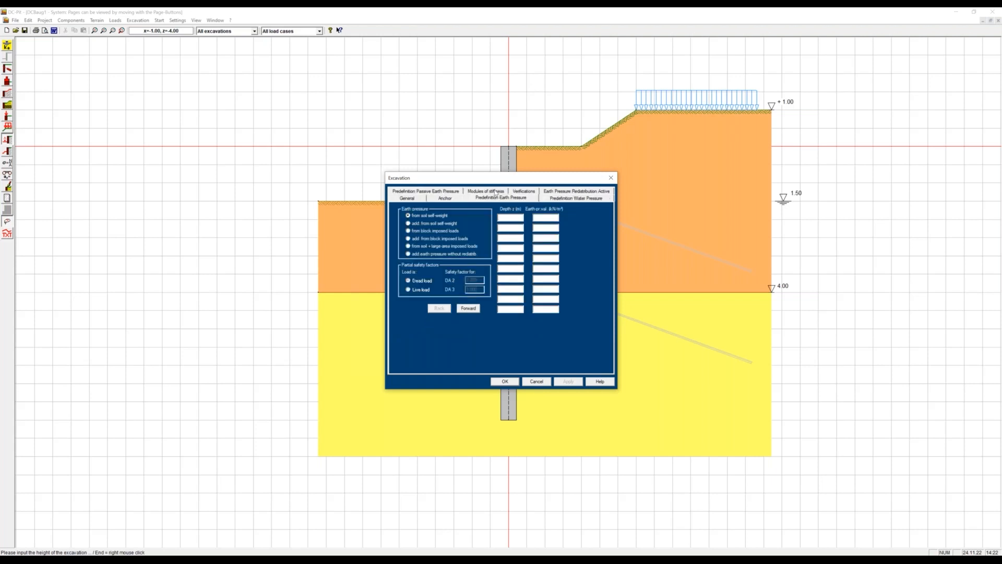
left_click(546, 201)
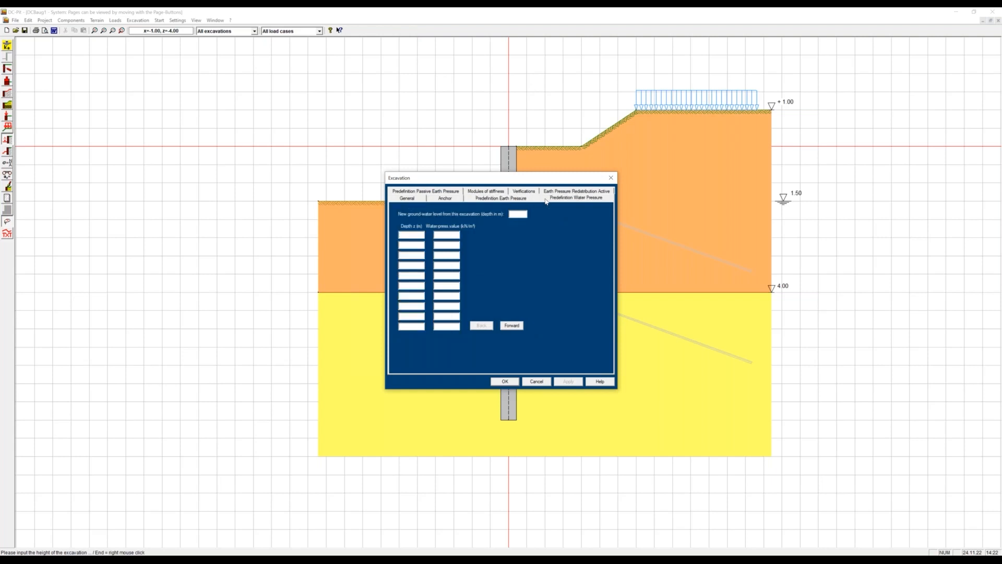
left_click(449, 192)
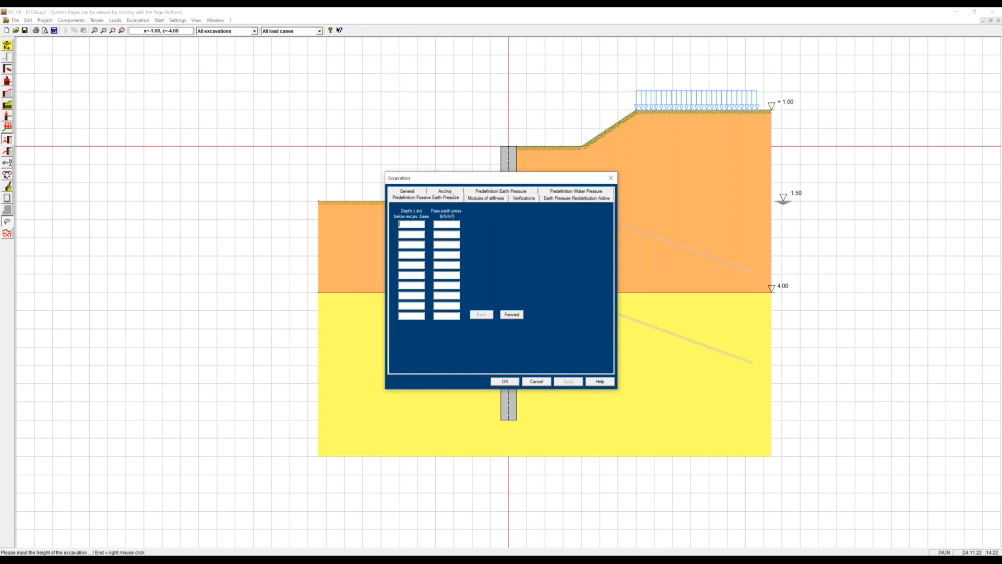
left_click(523, 199)
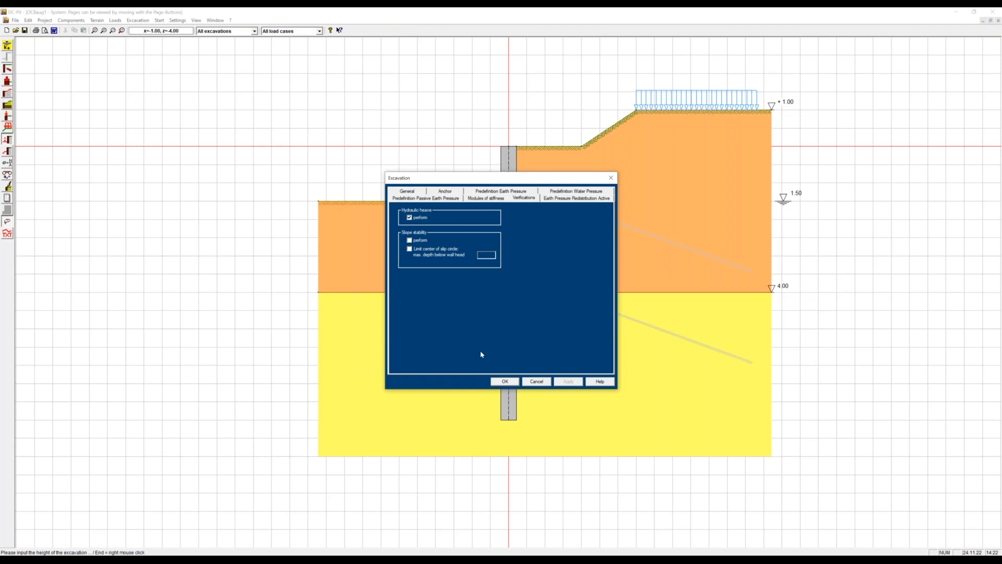
left_click(497, 385)
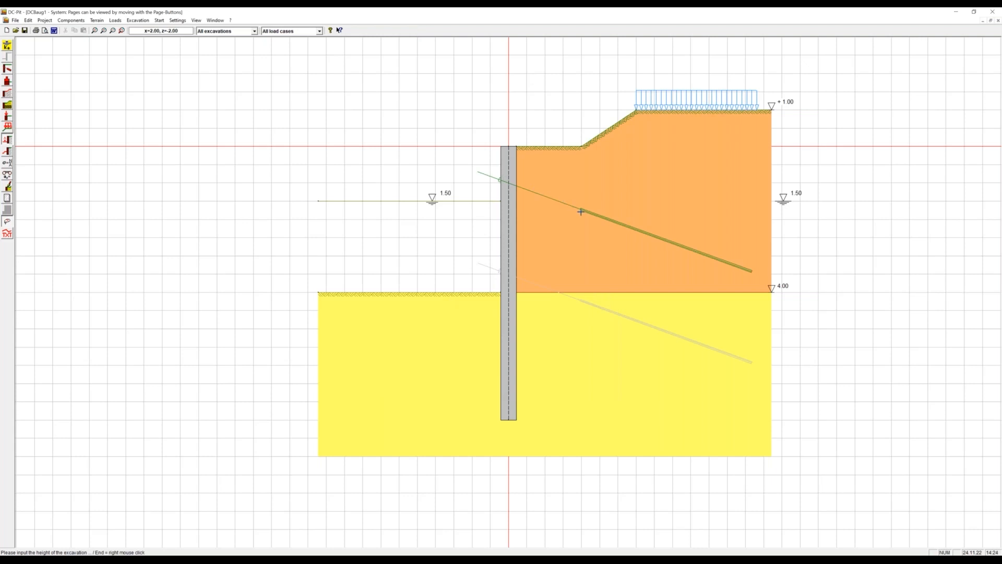
Step: Add a third excavation stage at 6 m depth with the anchors at 1 m and 3.5 m, checking its verification settings
left_click(458, 370)
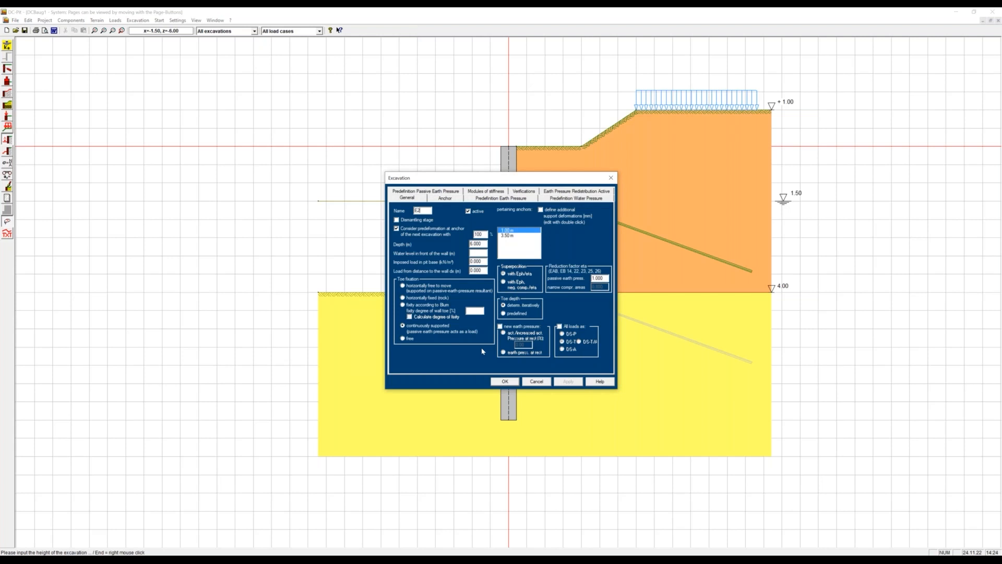
left_click(510, 235)
left_click(519, 192)
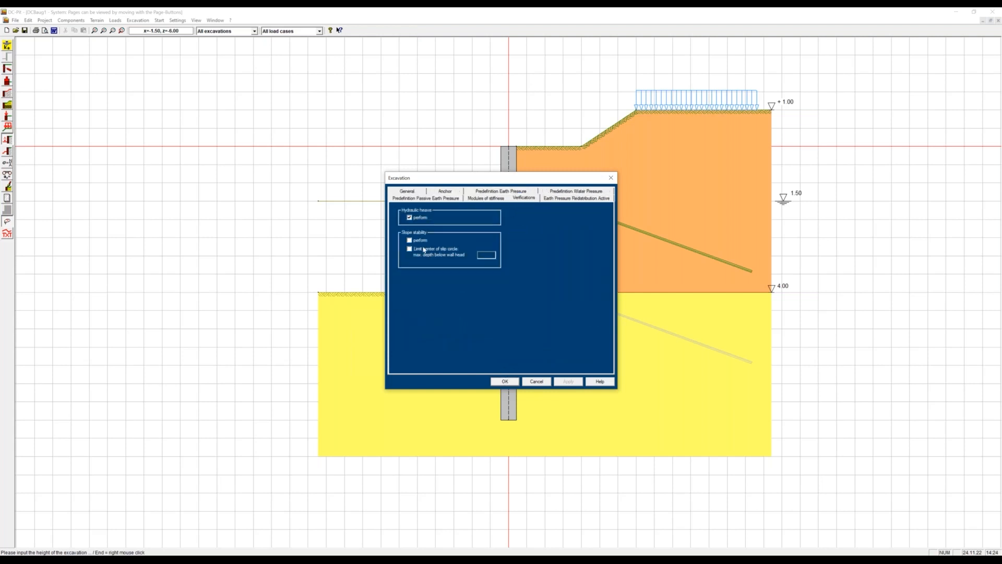
left_click(505, 381)
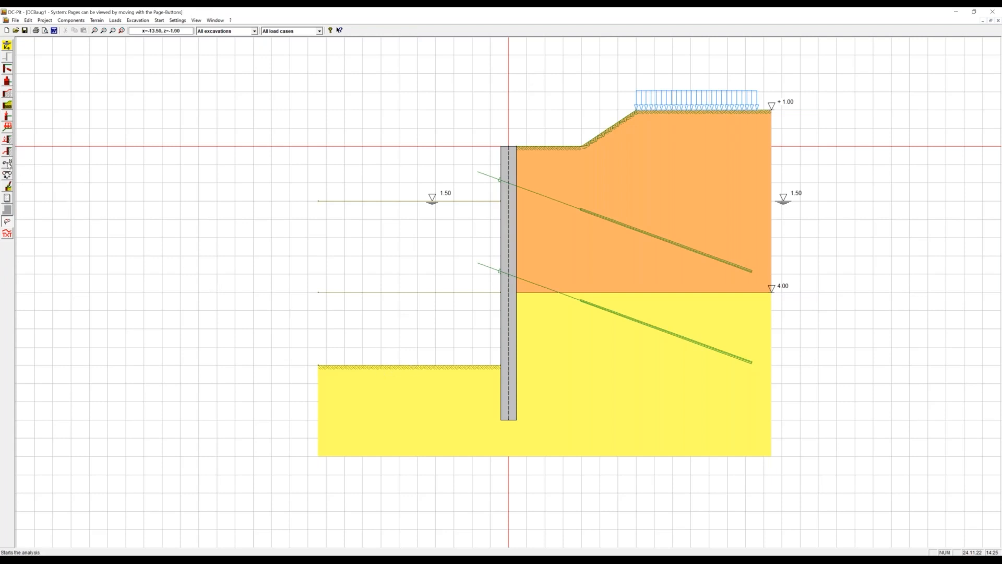
Step: Run the analysis, saving the project as DCBaug1.dbw over the existing file
key("ctrl+s")
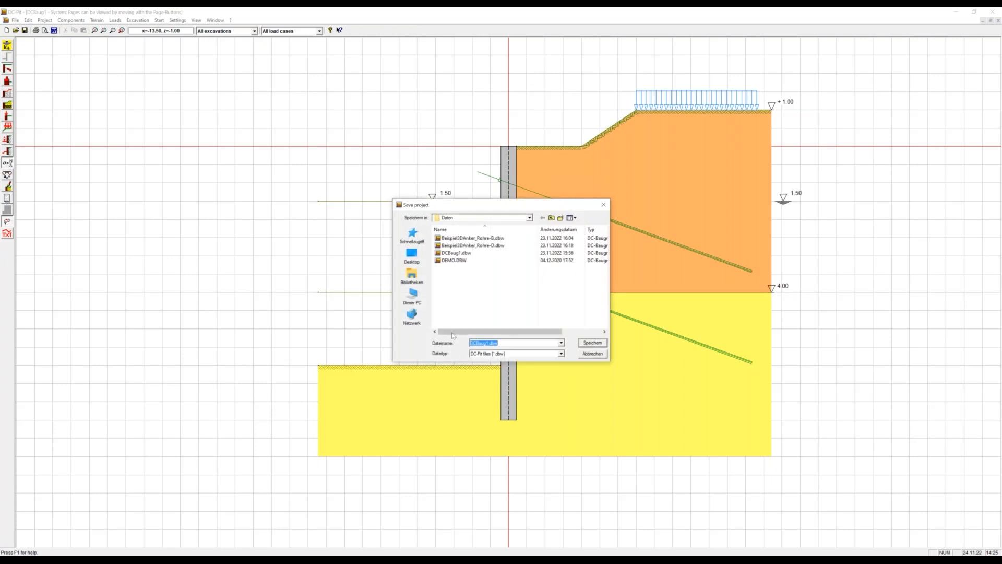
left_click(591, 344)
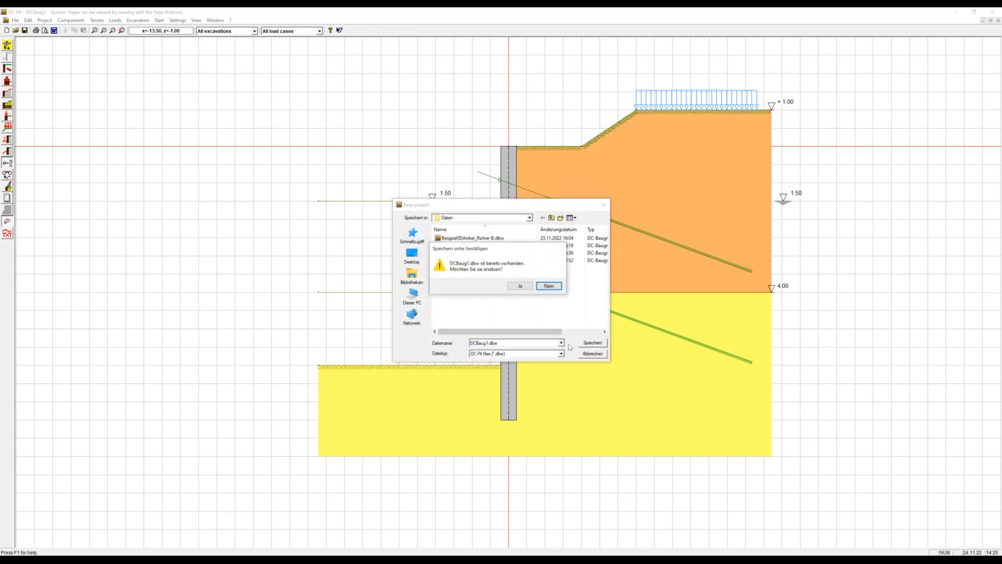
left_click(520, 286)
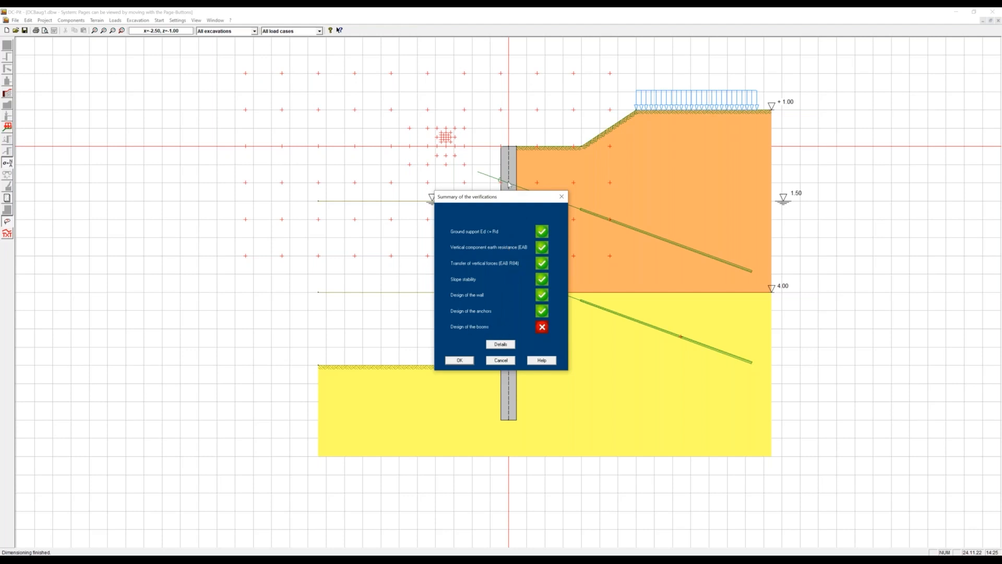
Step: Examine the details of the boom design in the verification summary
left_click(543, 328)
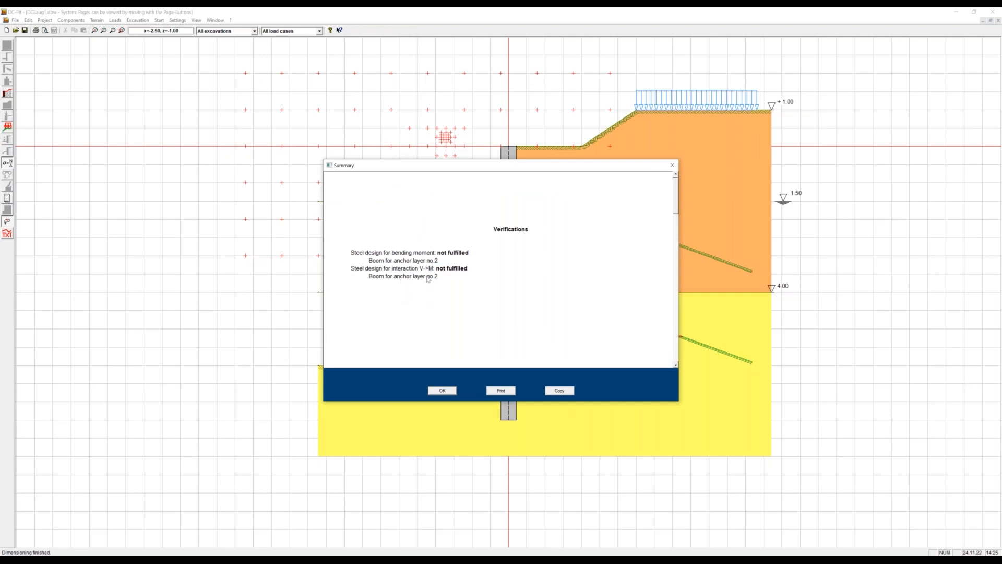
left_click(454, 391)
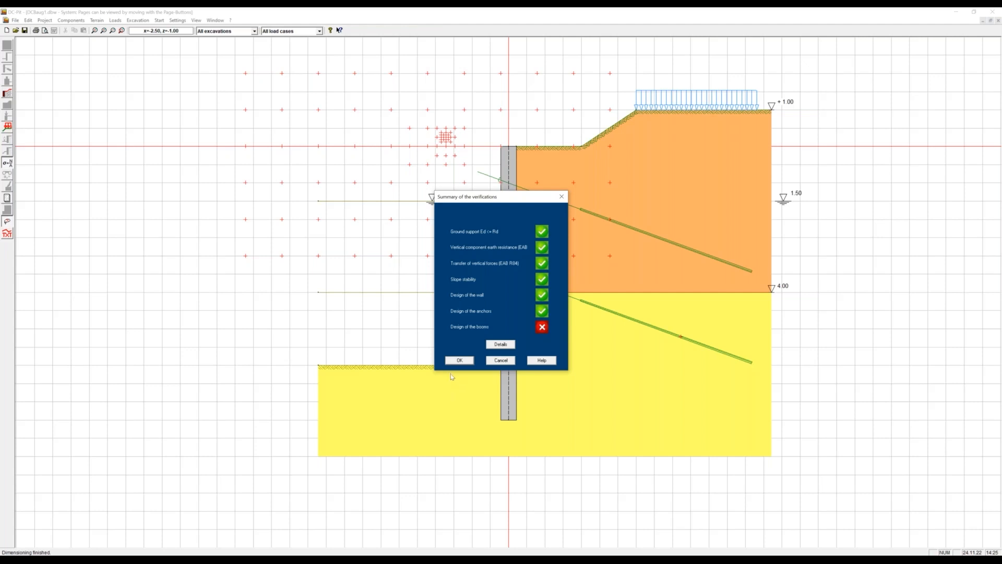
left_click(464, 361)
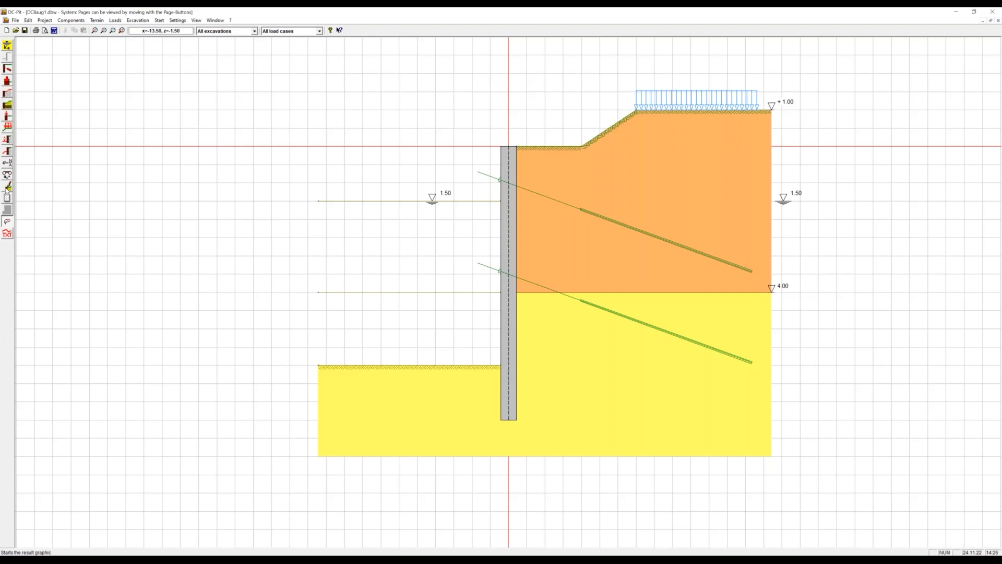
Step: Switch off the characteristic coating and dimensioning graphics in the result output configuration
left_click(177, 21)
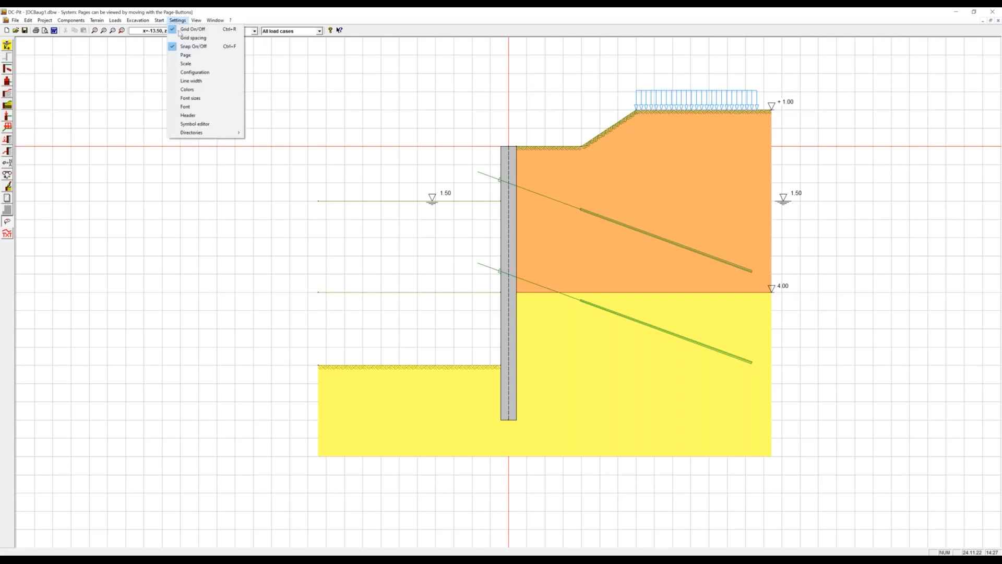
left_click(185, 72)
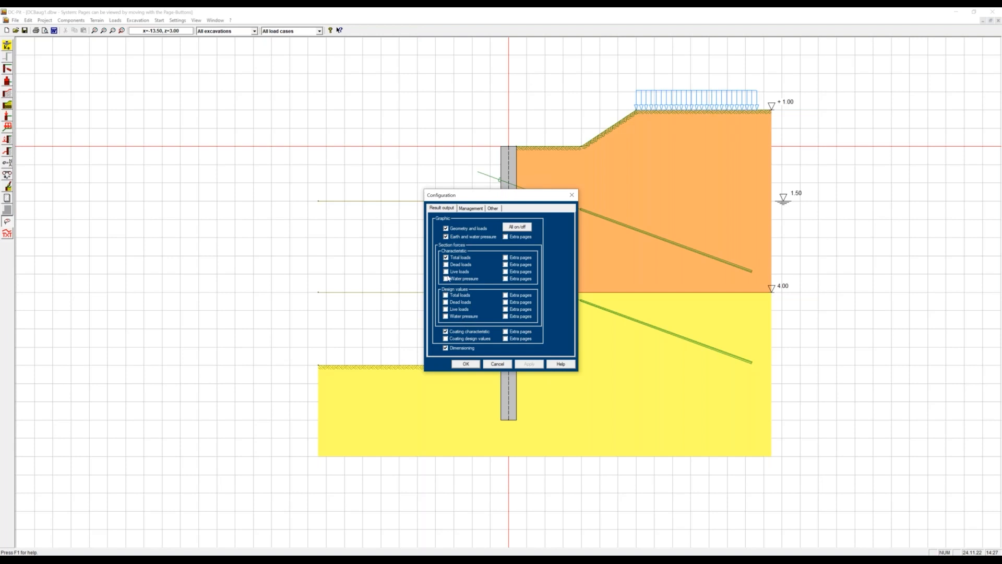
left_click(445, 347)
left_click(463, 365)
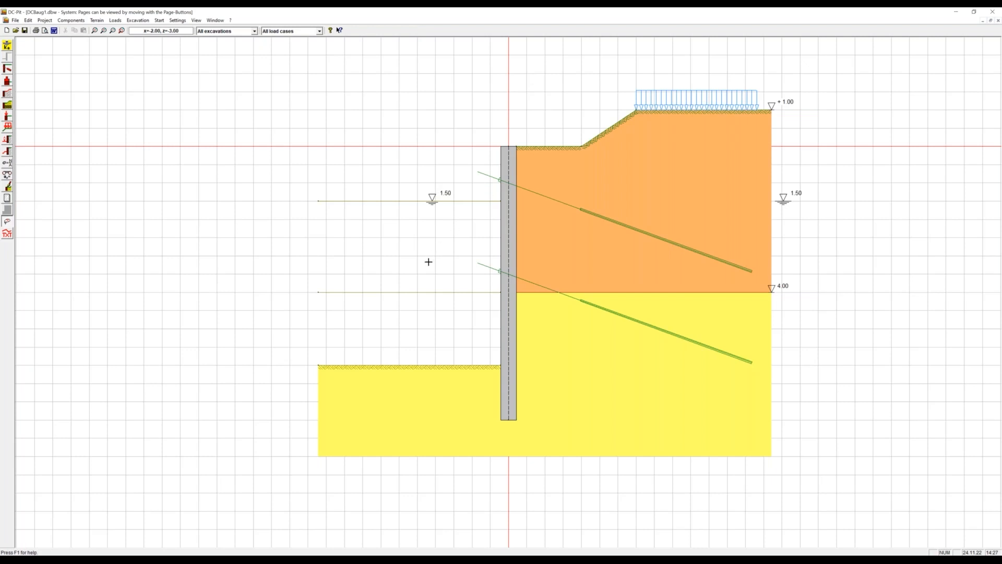
Step: Set the water level in front of the wall to 4.5 m for the 4 m deep second excavation stage
double_click(415, 293)
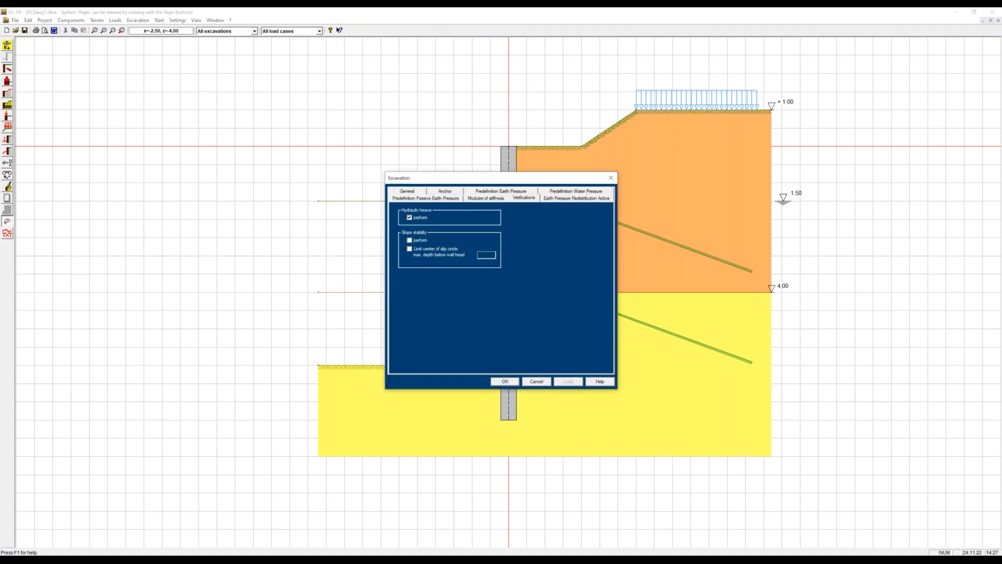
left_click(408, 192)
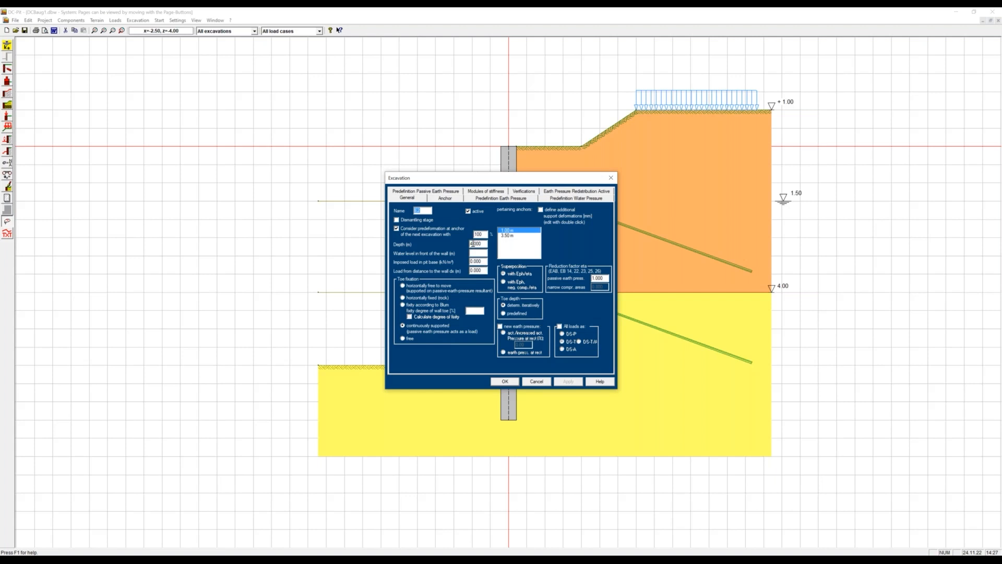
left_click(473, 253)
left_click(475, 252)
type("4")
left_click(501, 382)
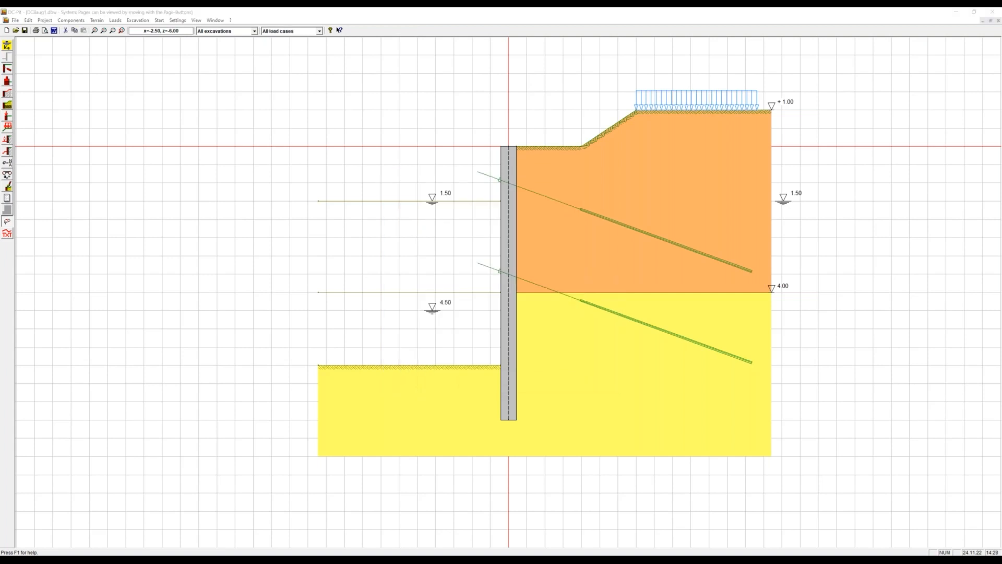
Step: Set the water level in front of the wall to 6.5 m for the 6 m deep third stage and rerun the analysis
left_click(423, 367)
left_click(479, 253)
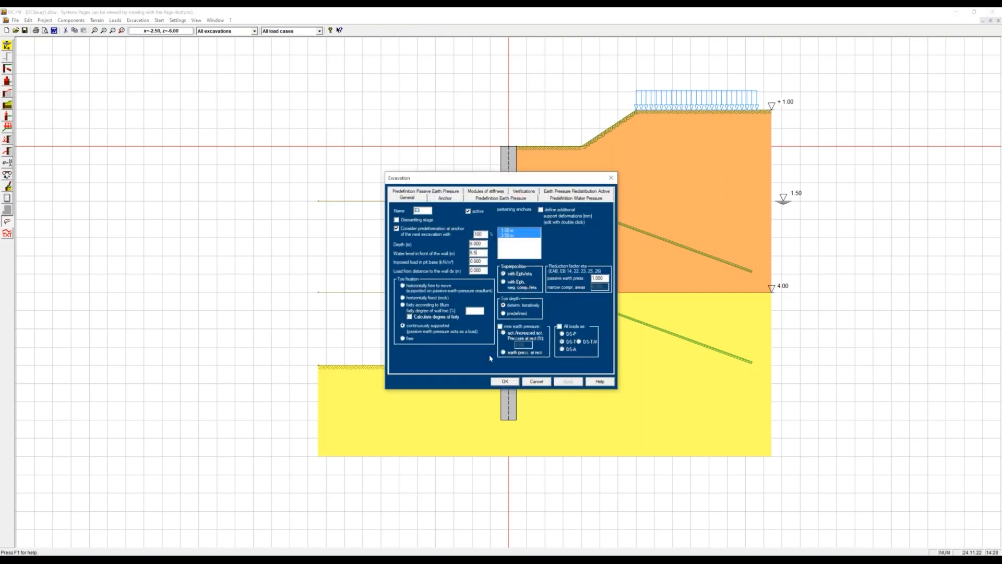
left_click(502, 384)
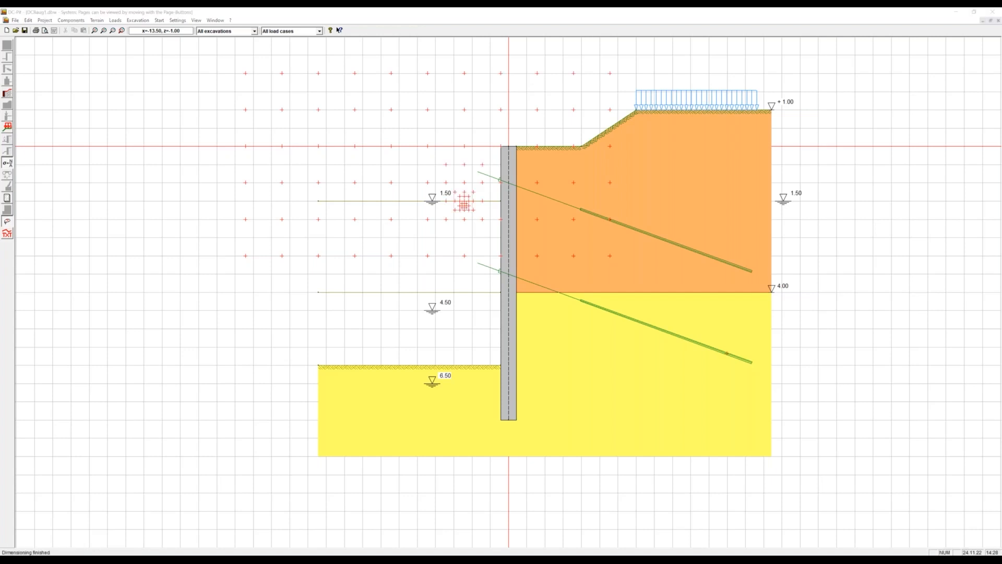
left_click(460, 369)
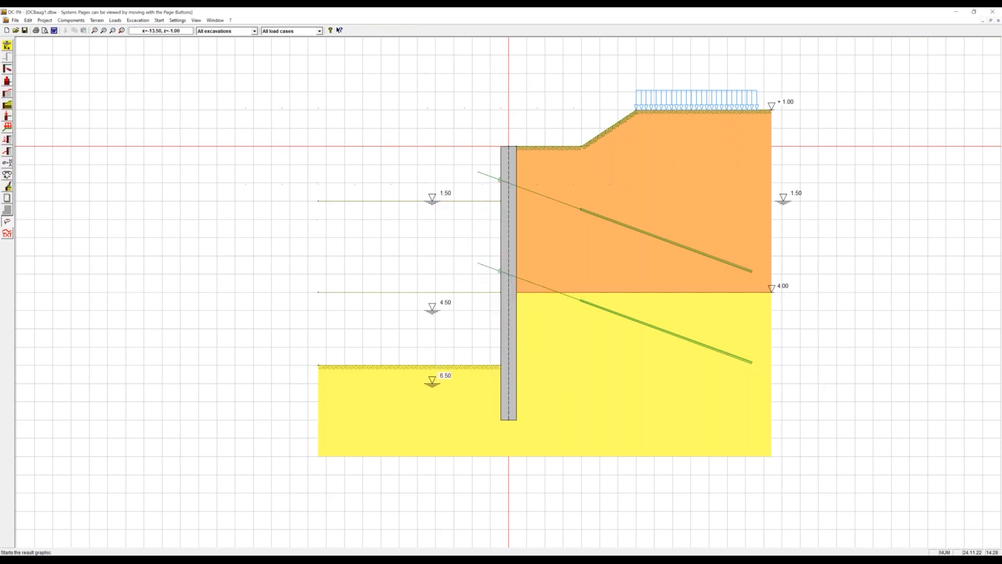
Step: Generate the result graphics for load case 1 and all three excavation stages at the proposed scales
left_click(44, 30)
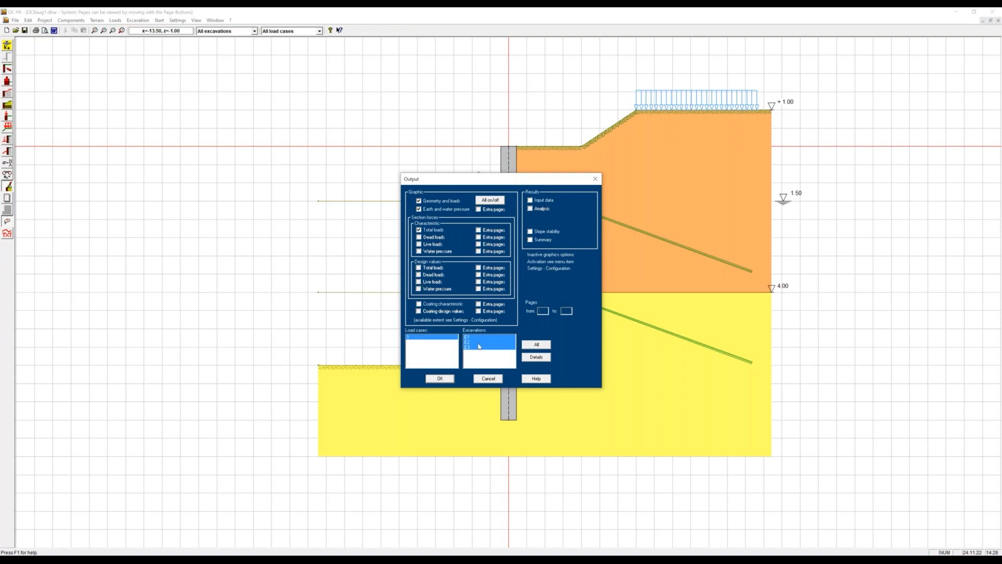
left_click(449, 381)
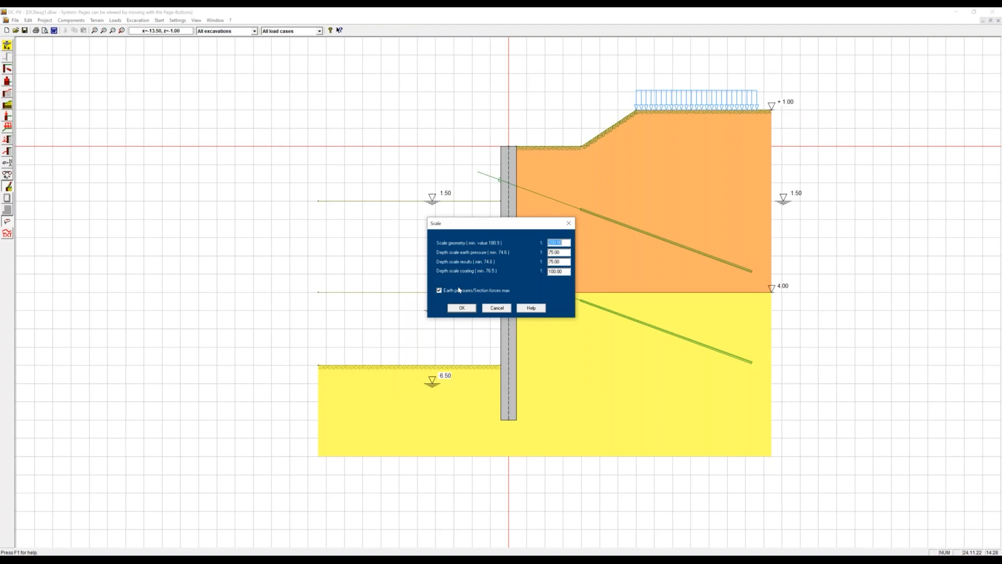
left_click(461, 308)
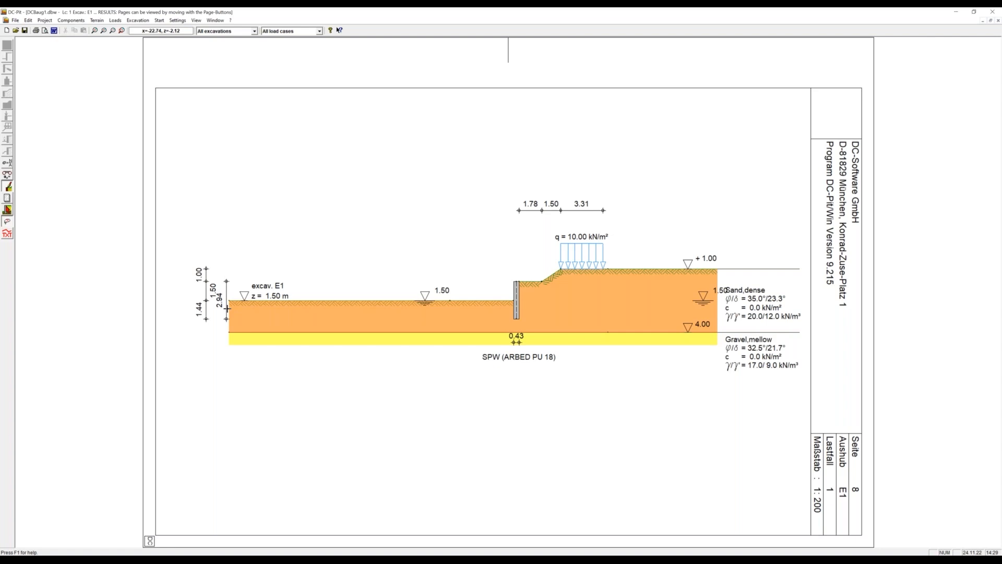
Step: Examine the system drawing, earth and water pressures, section forces and deformation of excavation stage E1
key("Page_Down")
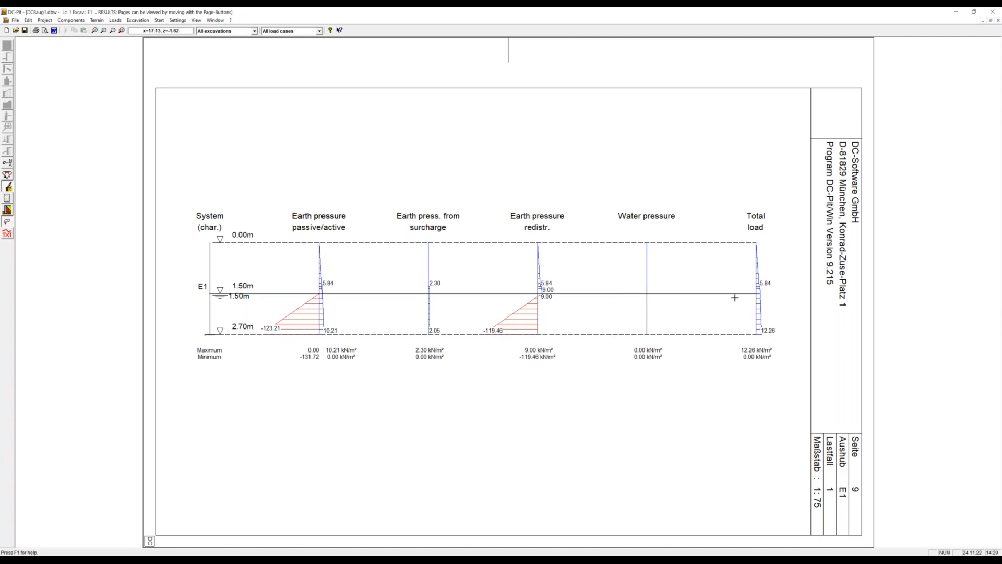
key("Page_Down")
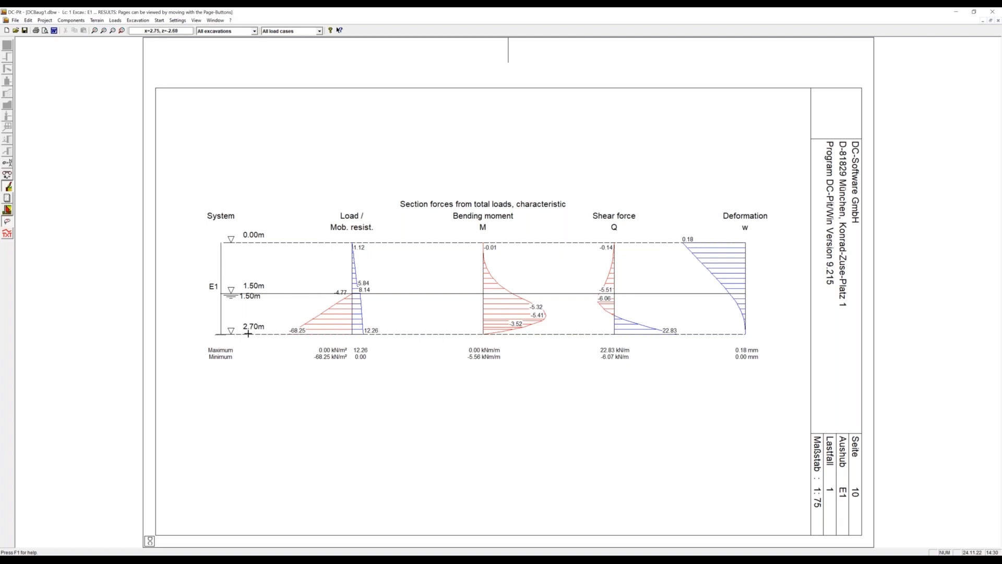
key("Page_Up")
key("Page_Up")
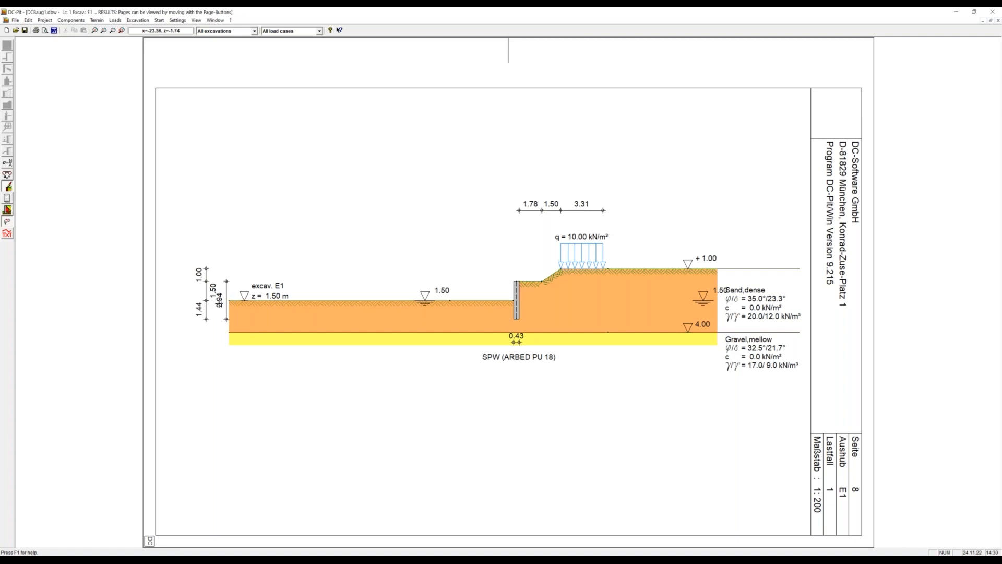
key("Page_Down")
key("Page_Down")
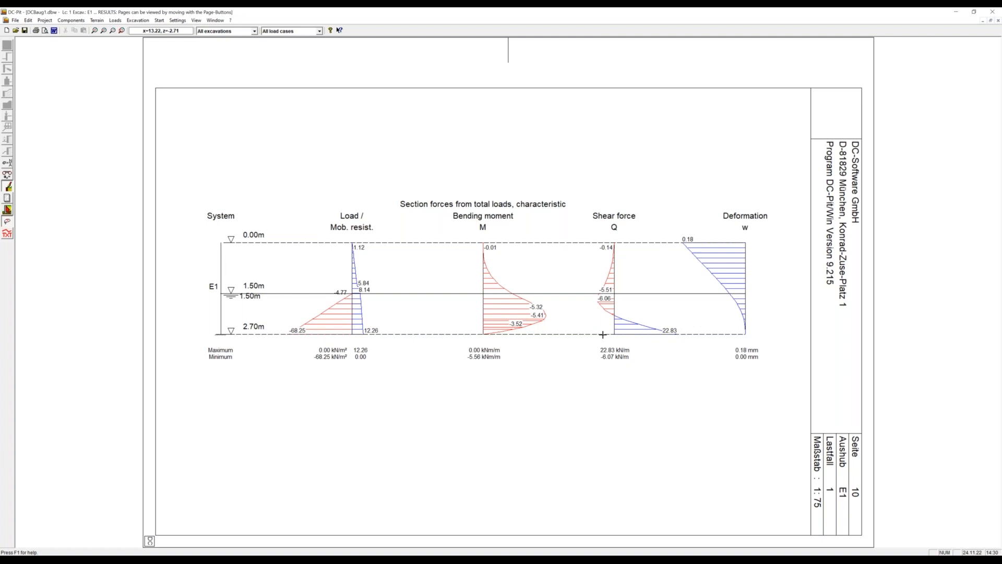
Step: Examine the system drawings, pressure diagrams, section forces and deformations of excavation stages E2 and E3
key("Page_Down")
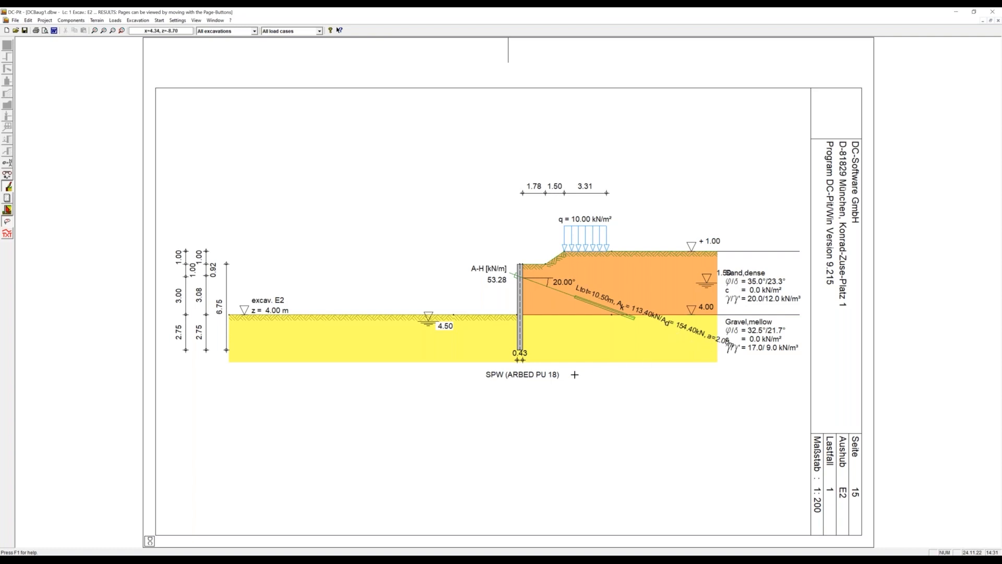
key("Page_Down")
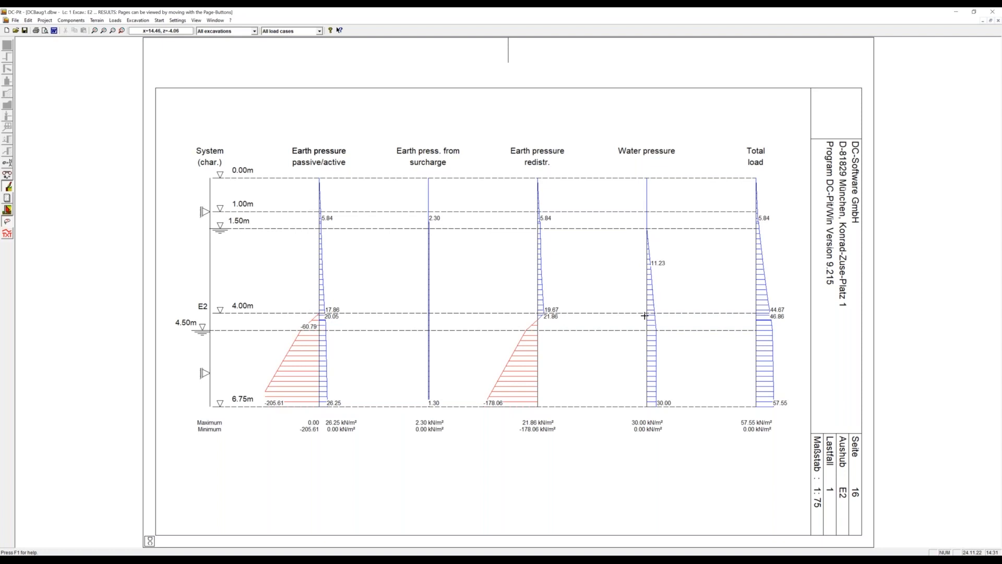
key("Page_Down")
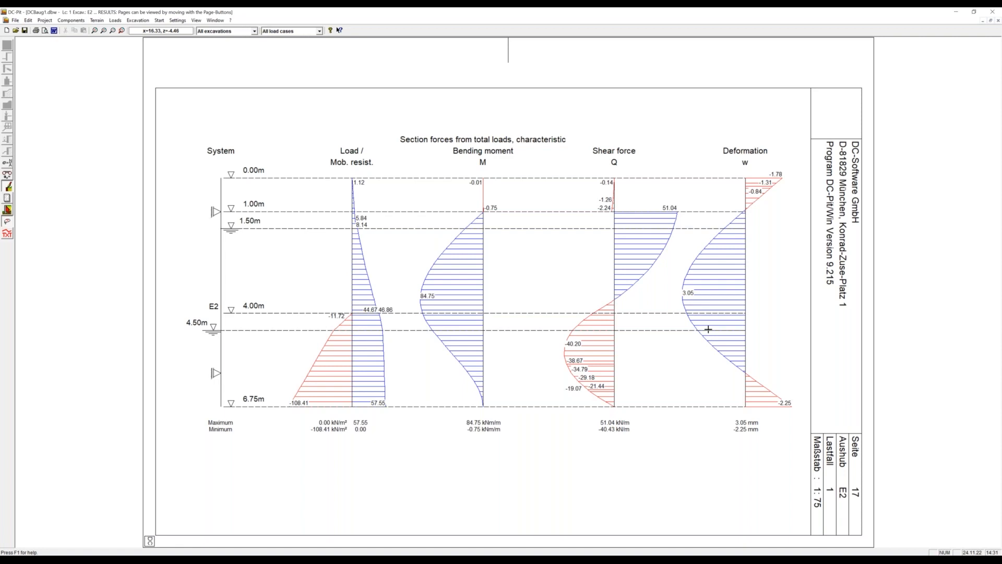
key("Page_Down")
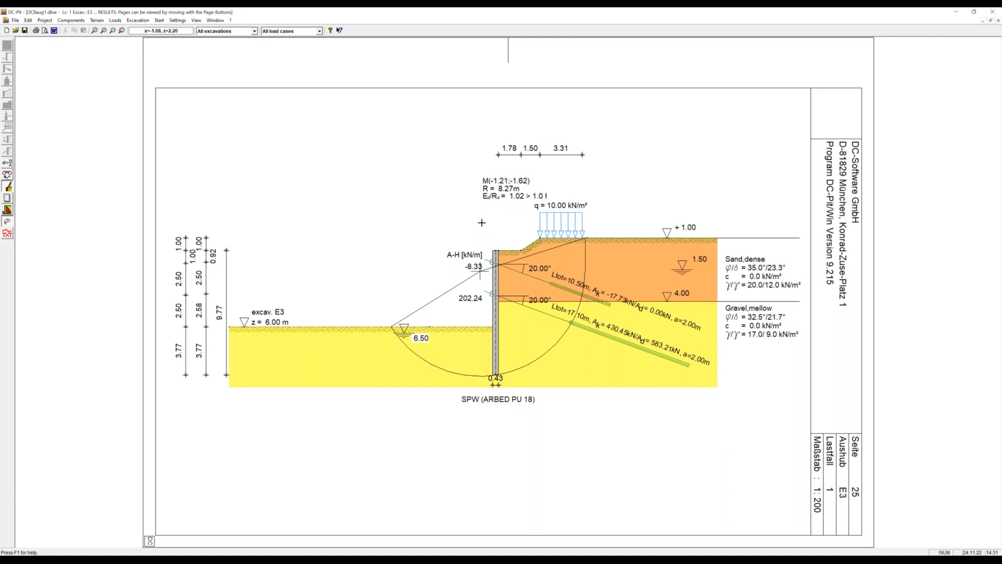
key("Page_Down")
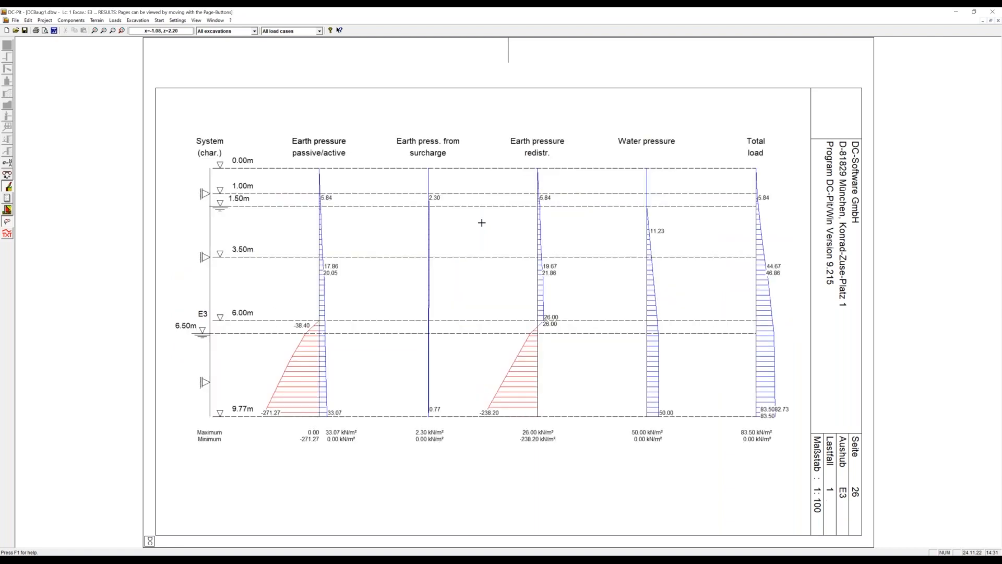
key("Page_Down")
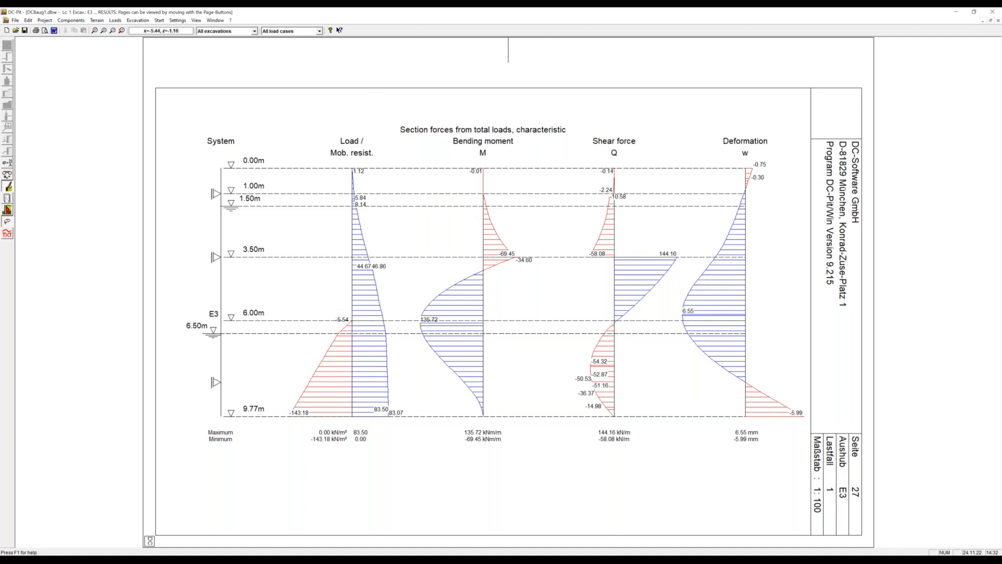
Step: Examine the full result report from the input data and partial safety factors through the calculations, verifications and graphics of stage E1
left_click(8, 199)
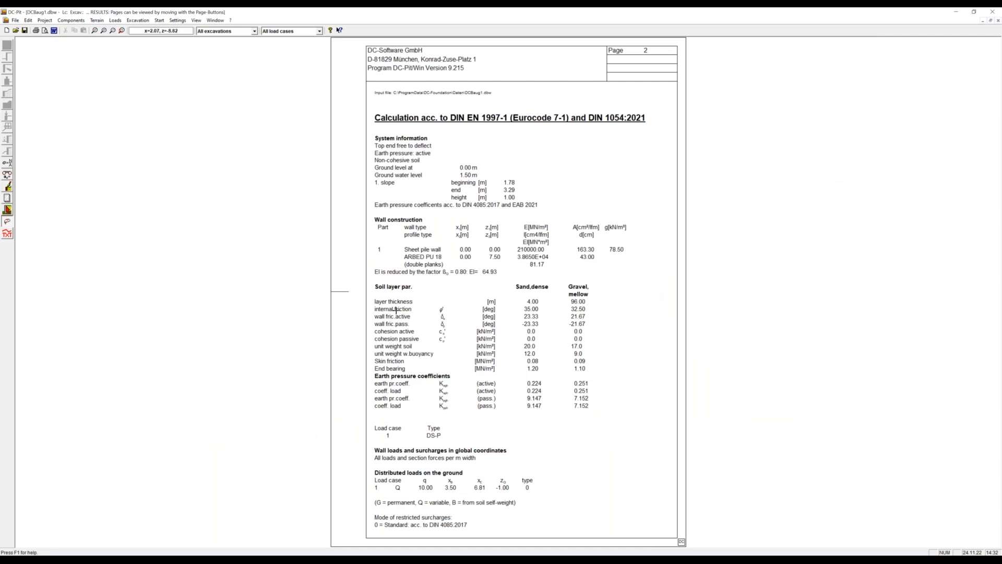
key("Page_Down")
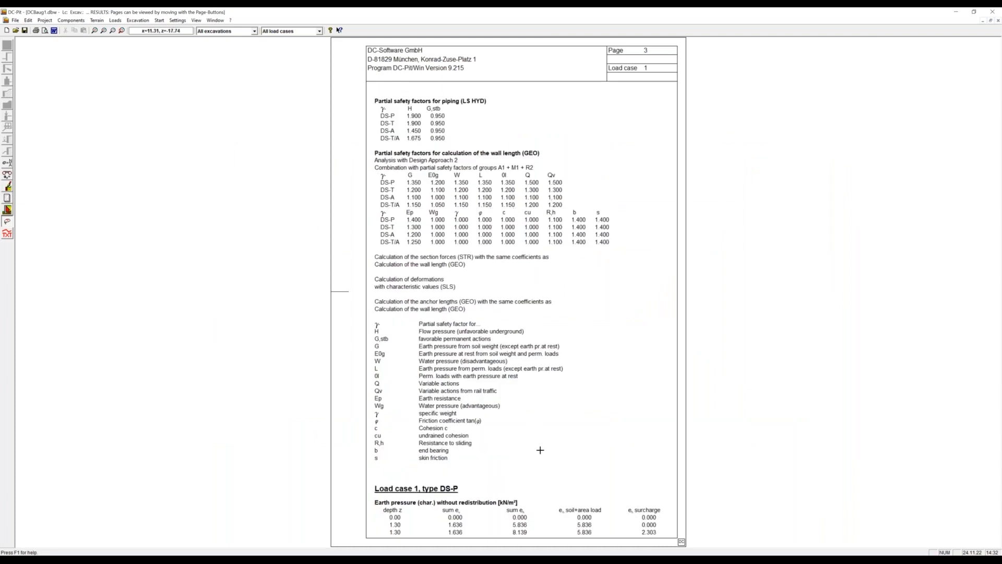
key("Page_Down")
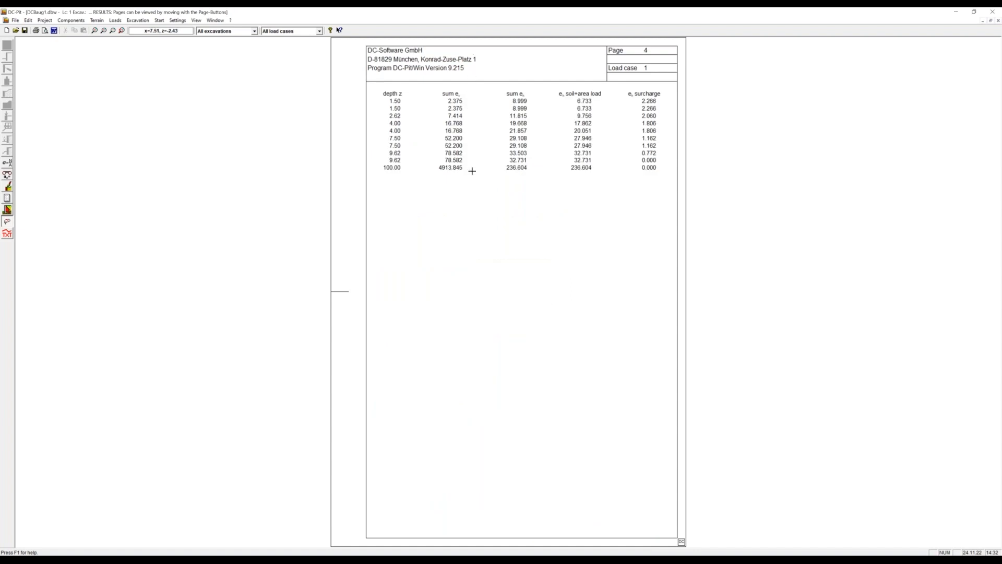
key("Page_Down")
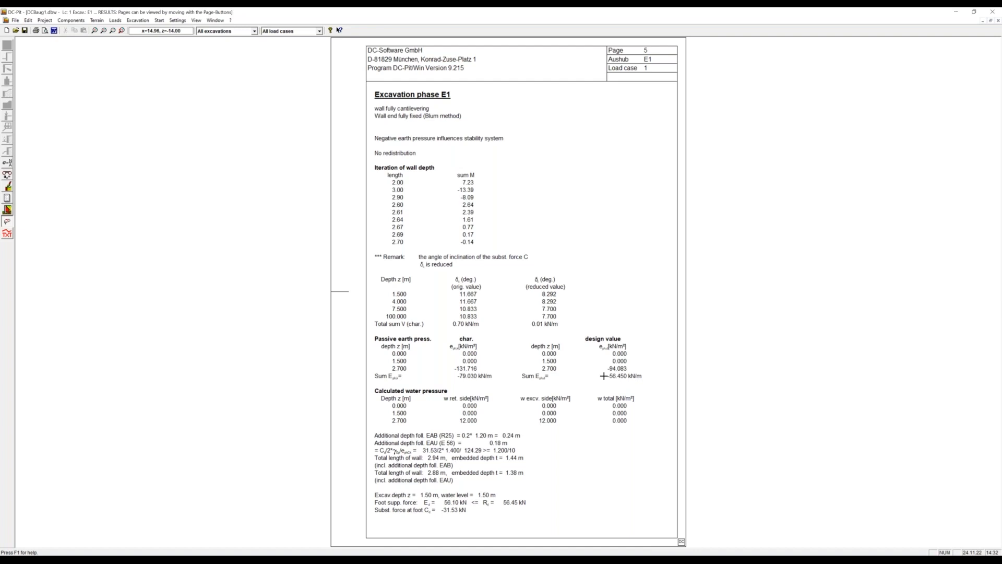
key("Page_Down")
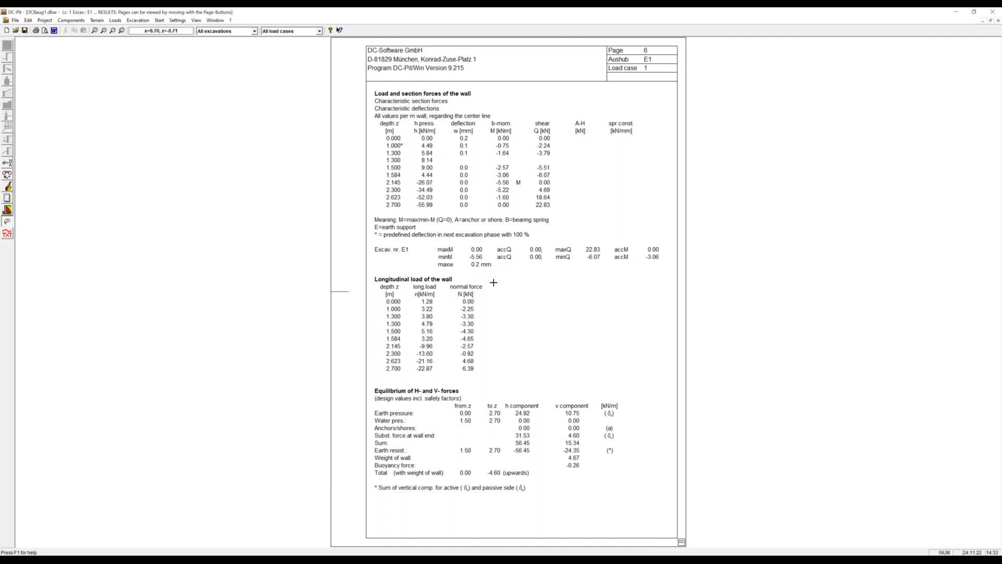
key("Page_Down")
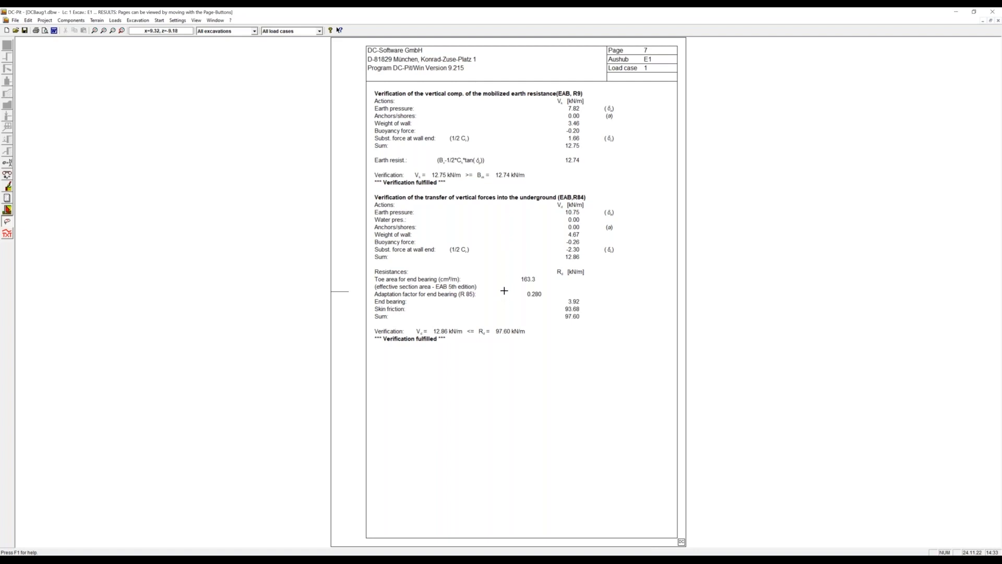
key("Page_Down")
key("Page_Down")
key("Page_Down")
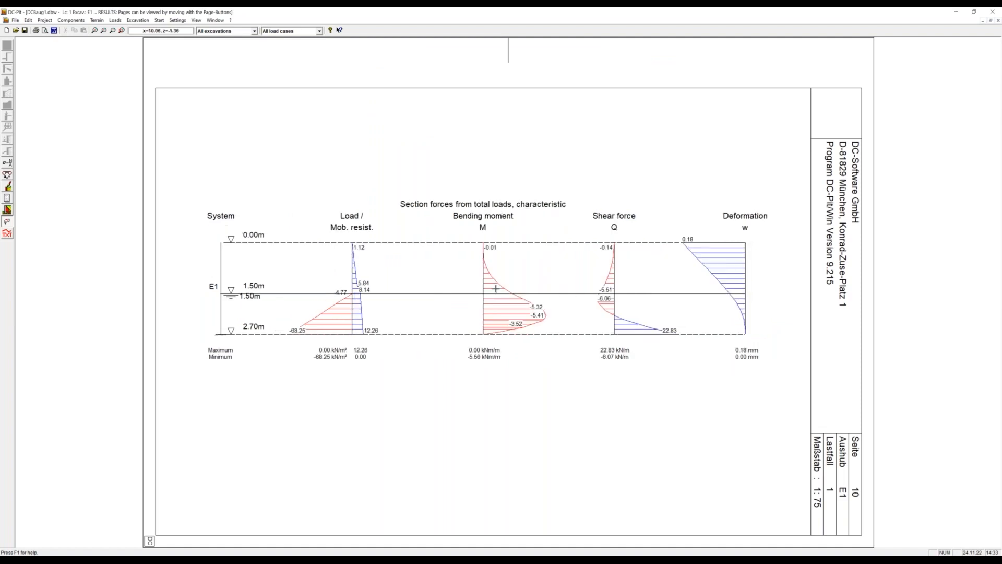
Step: Examine the report pages of excavation stage E2, including wall depth iteration, hydraulic heave, vertical force verifications, anchor lengths and result graphics
key("Page_Down")
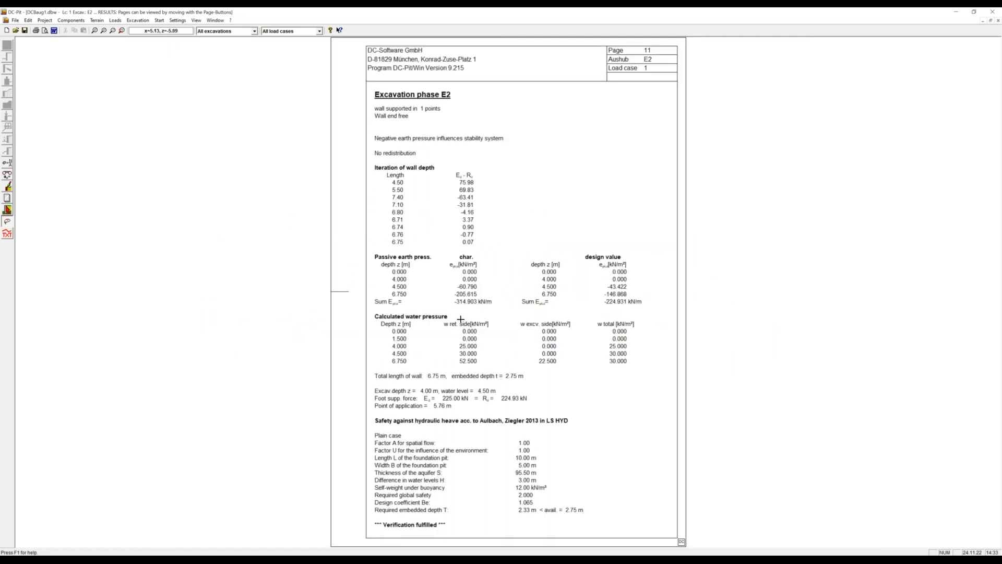
key("Page_Down")
key("Page_Up")
key("Down")
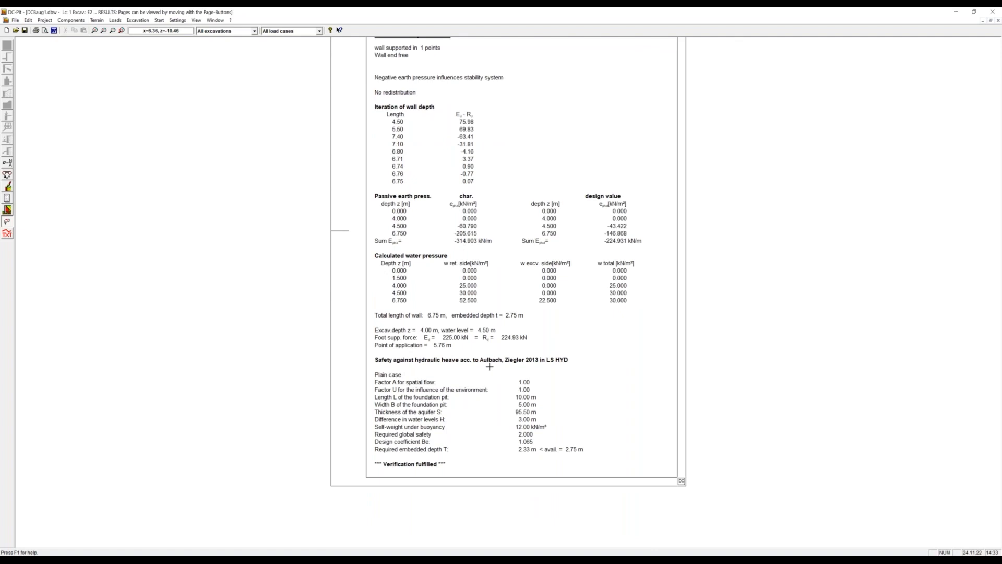
key("Page_Down")
key("Page_Down")
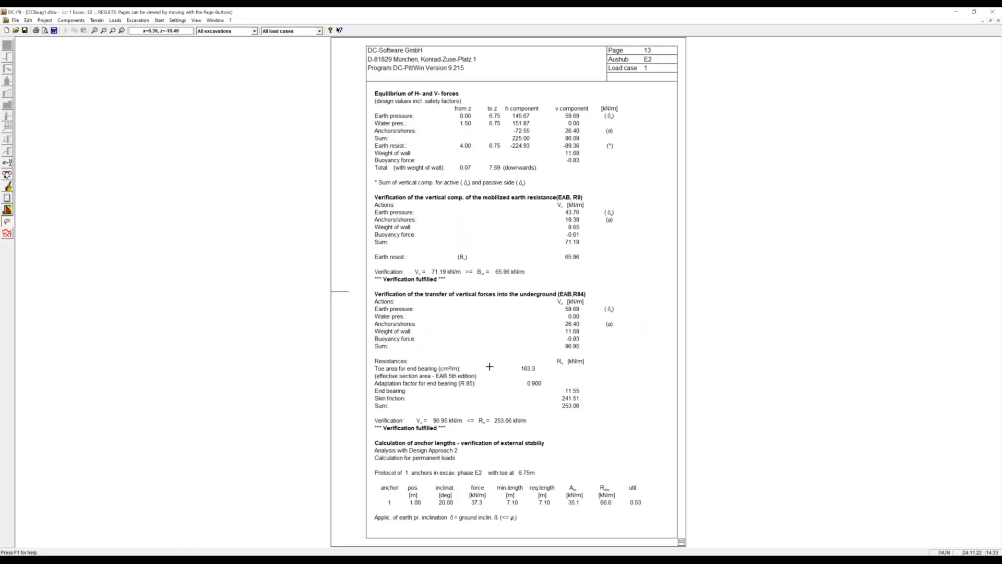
key("Page_Down")
key("Page_Down")
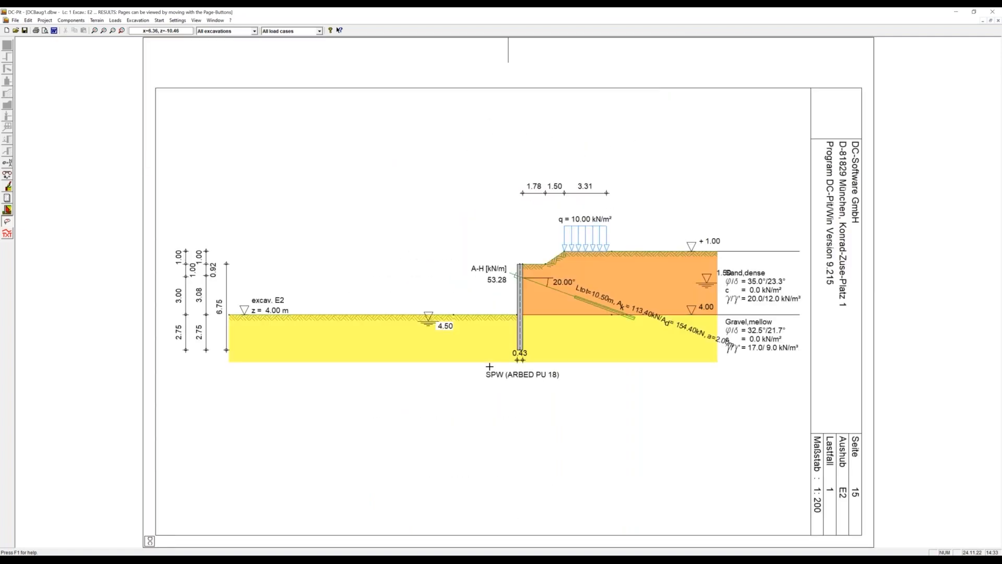
key("Page_Down")
key("Page_Down")
Step: Examine the report pages of excavation stage E3, including section forces, critical anchor calculations, system drawing, pressure diagrams and deformation
key("Page_Down")
key("Page_Down")
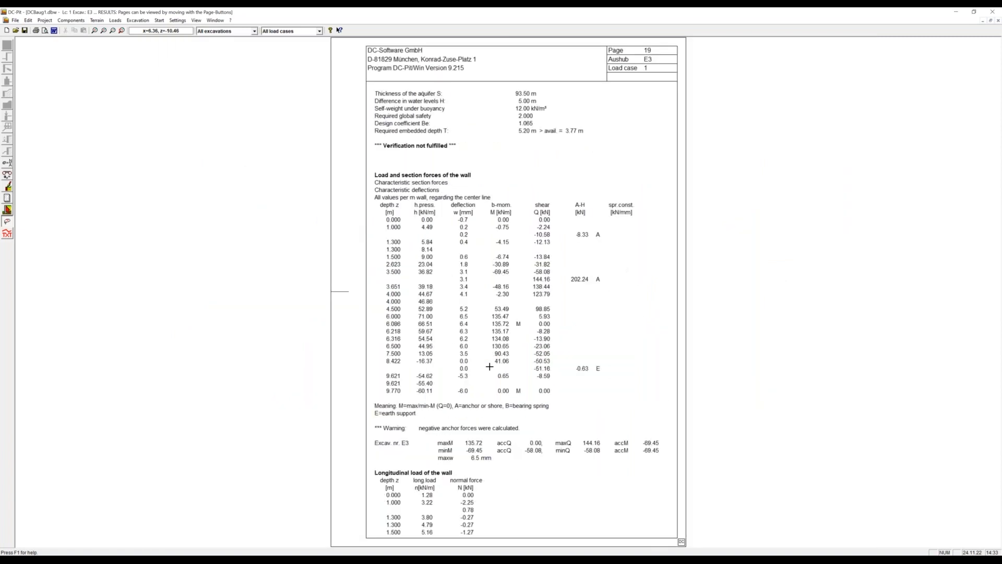
key("Page_Down")
key("Page_Down")
key("Page_Down")
key("Page_Down")
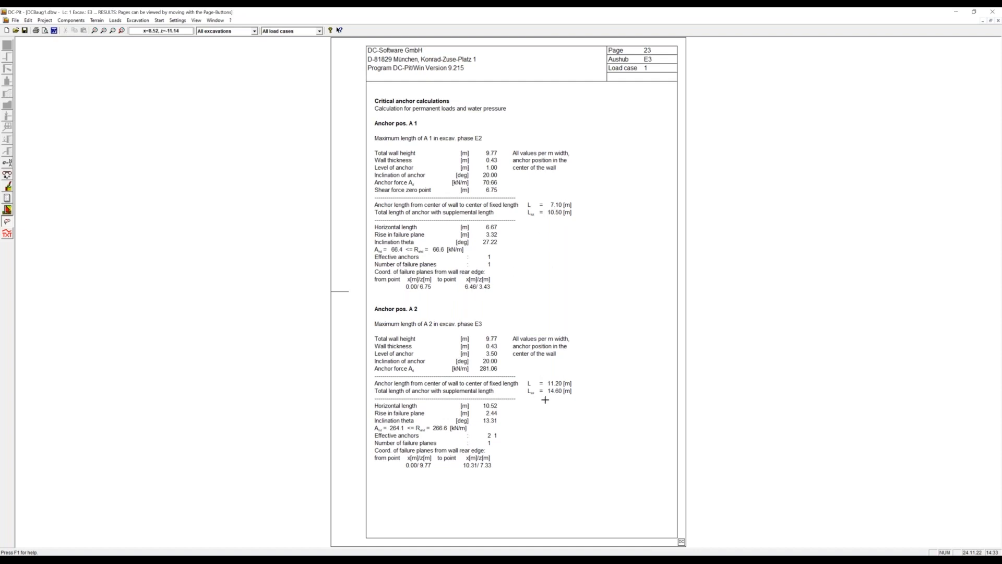
key("Page_Down")
key("Page_Down")
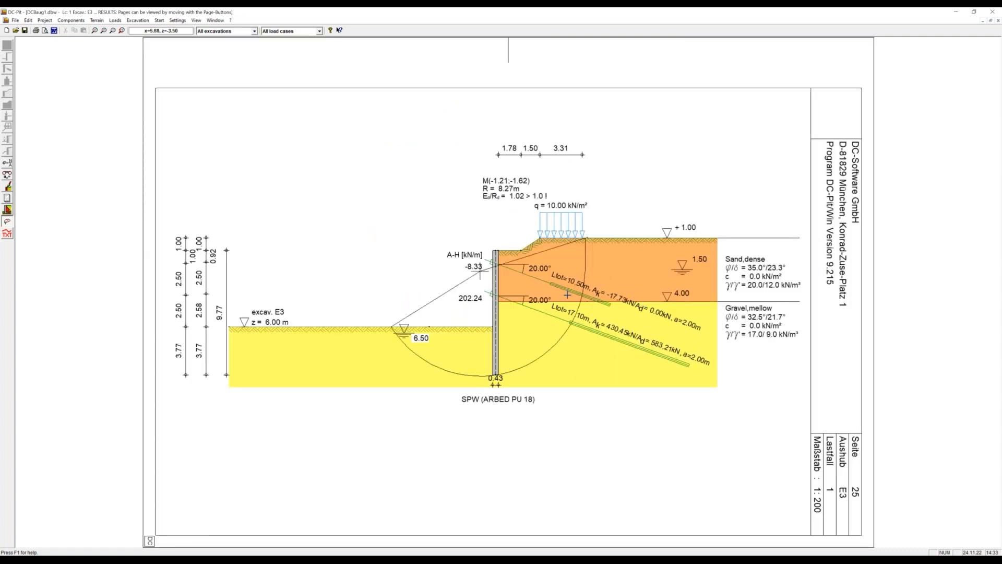
key("Page_Up")
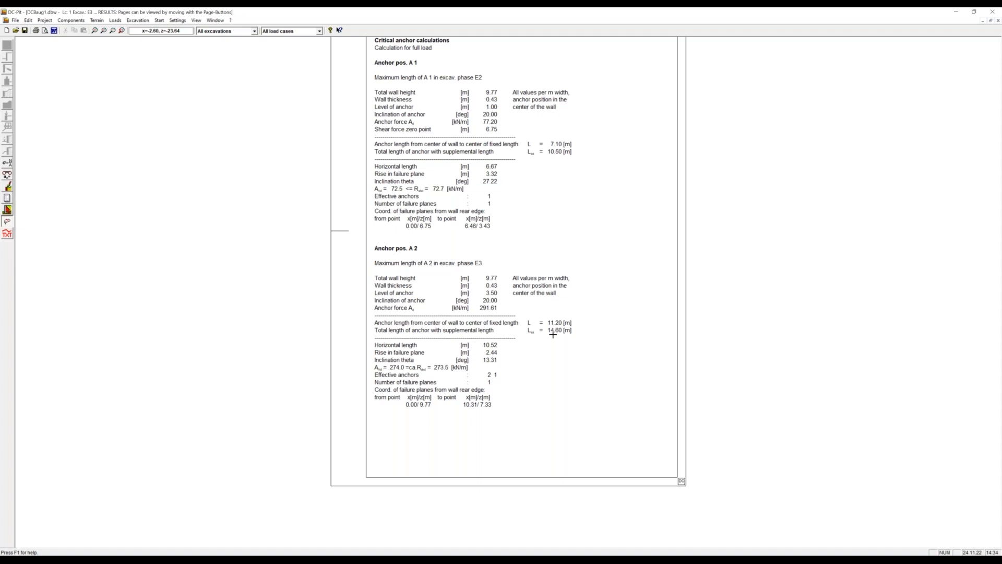
key("Page_Down")
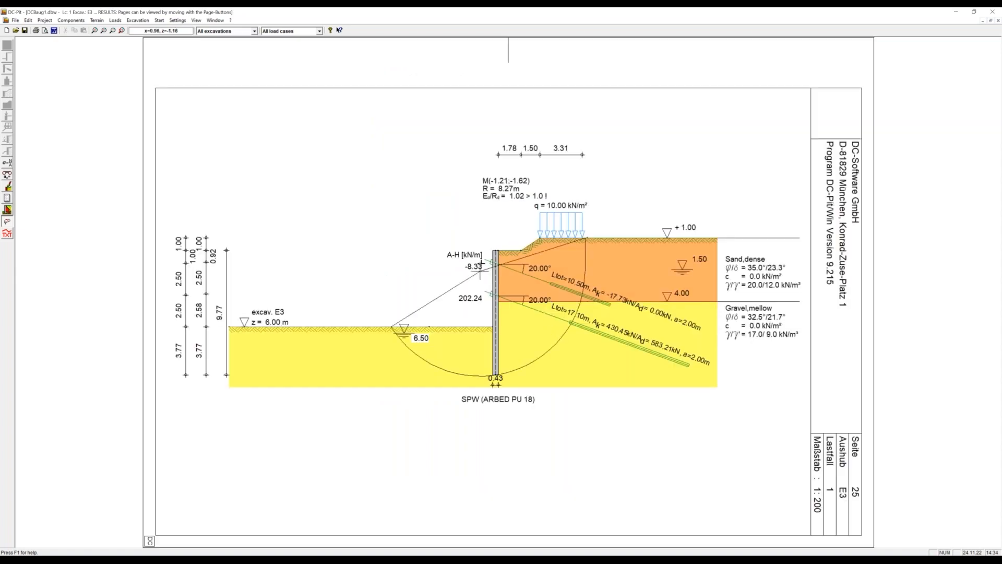
key("Page_Down")
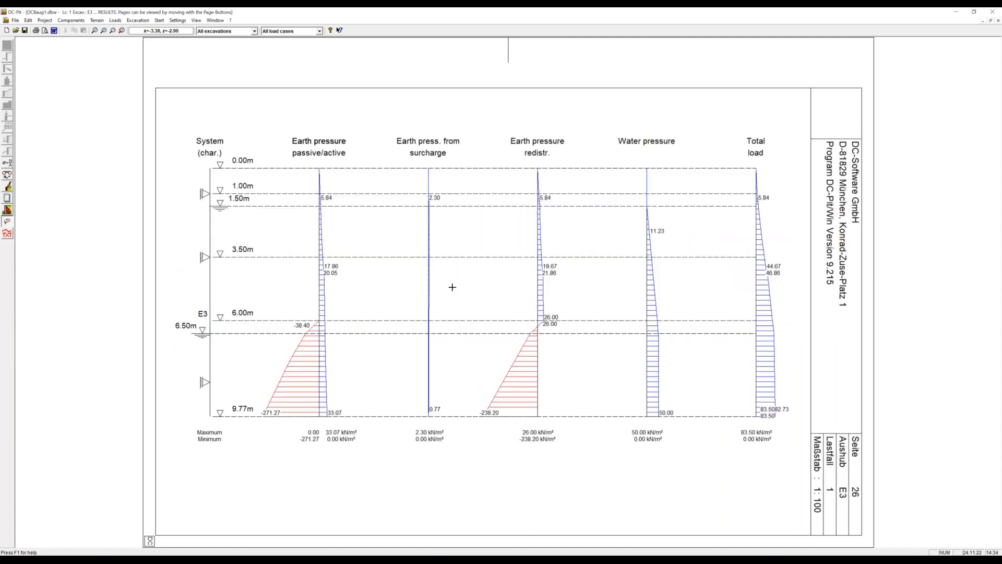
key("Page_Down")
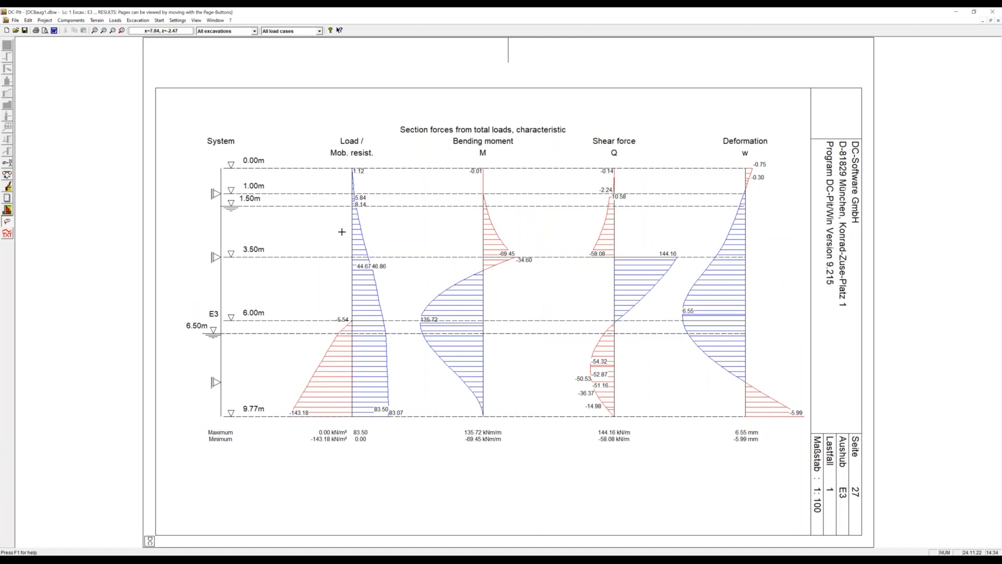
Step: Open the dimensioning and examine the sheet piling design, buckling analysis and anchor verification for the ARBED PU 18 profile
left_click(7, 176)
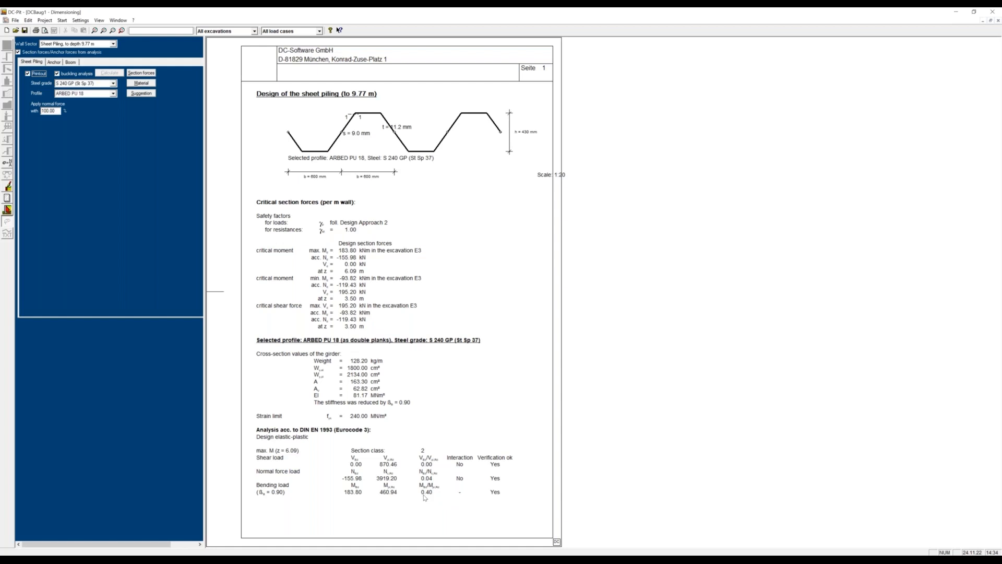
scroll(424, 495, "down", 1)
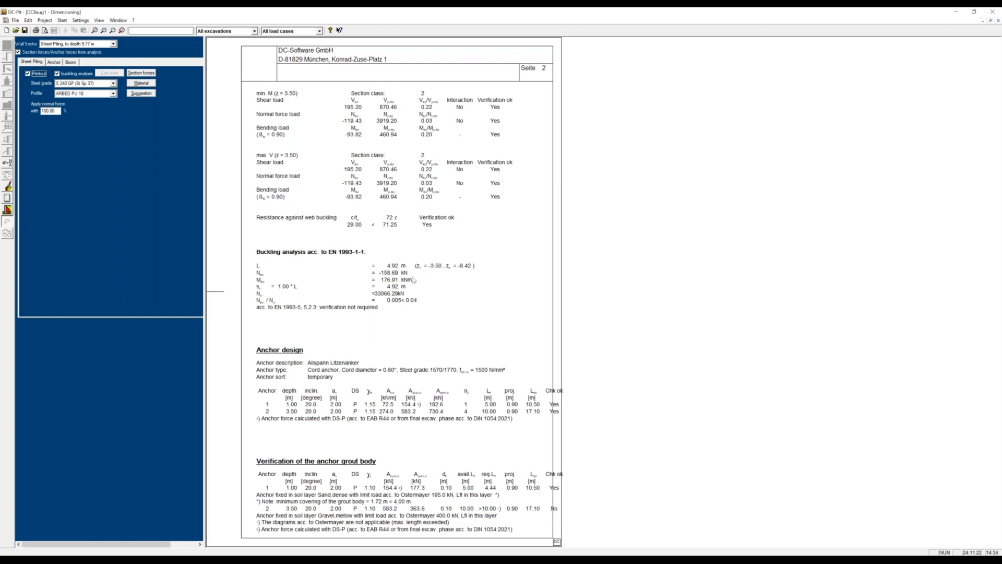
scroll(414, 269, "up", 1)
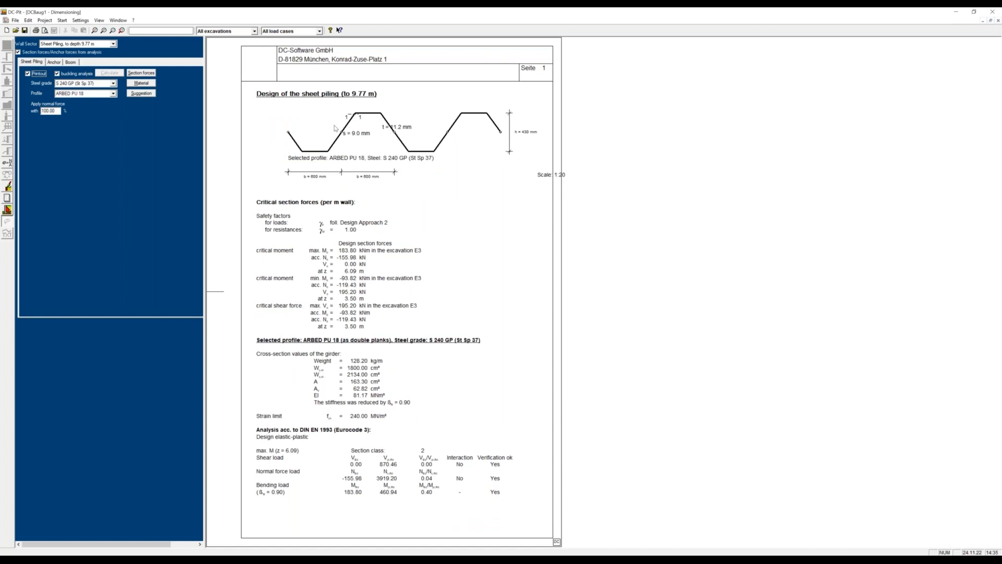
Step: Adopt the suggested ARBED GU 7S profile for the sheet piling, recalculate, and review the anchor design and its settings
left_click(142, 95)
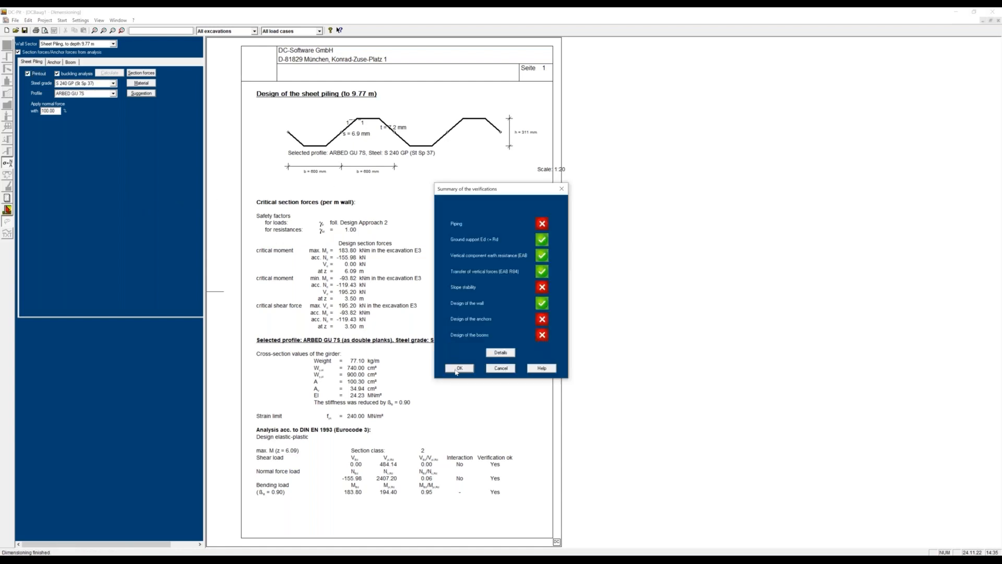
left_click(458, 368)
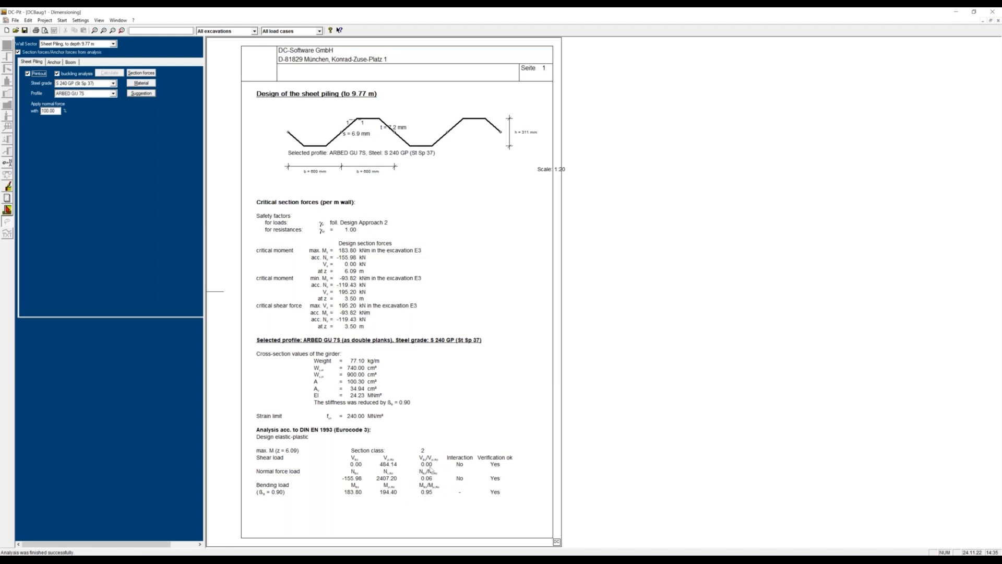
scroll(431, 470, "down", 1)
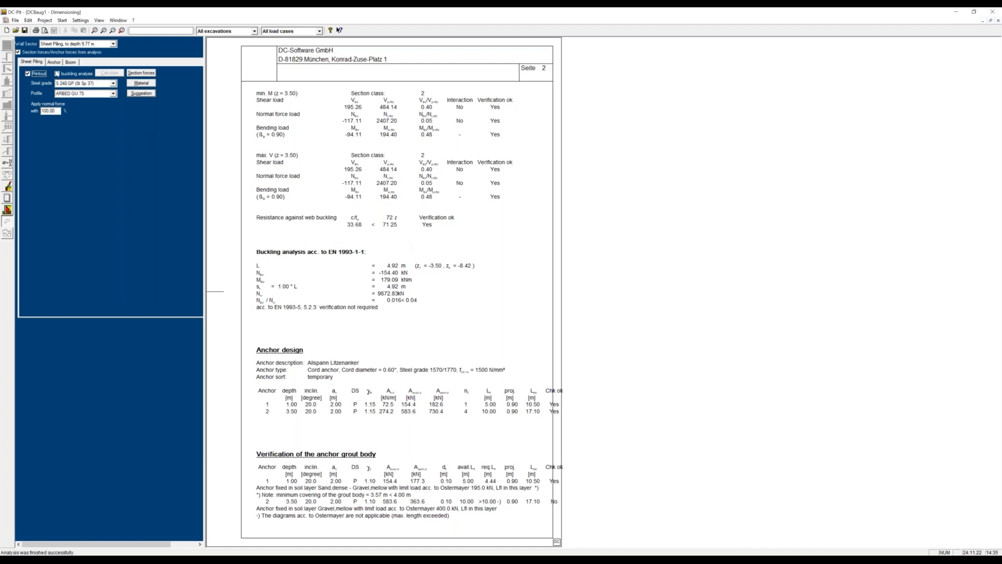
left_click(53, 62)
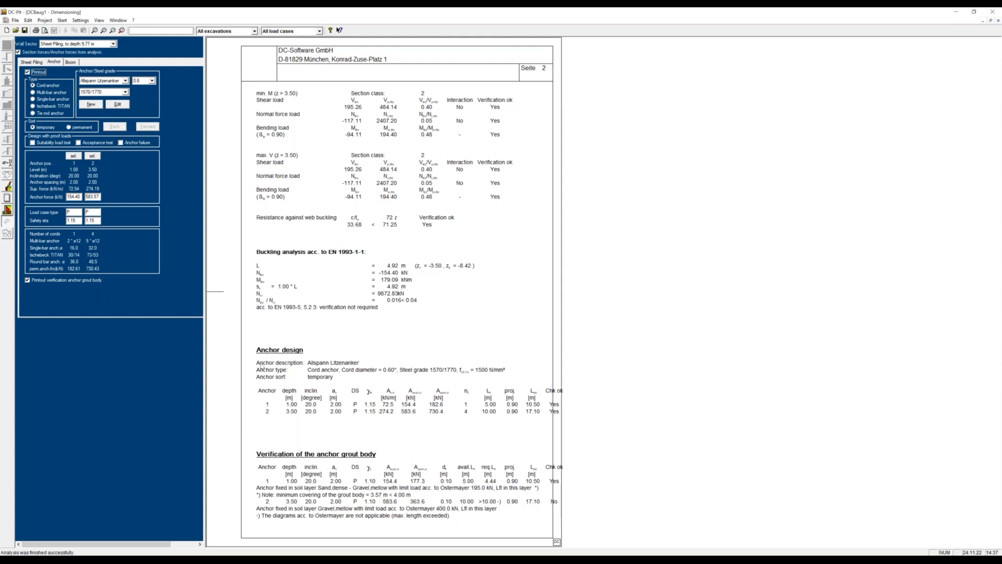
Step: Adopt the suggested steel boom profiles, 2*U140 for the anchor at 1.00 m and 2*U240 for the anchor at 3.50 m
left_click(71, 62)
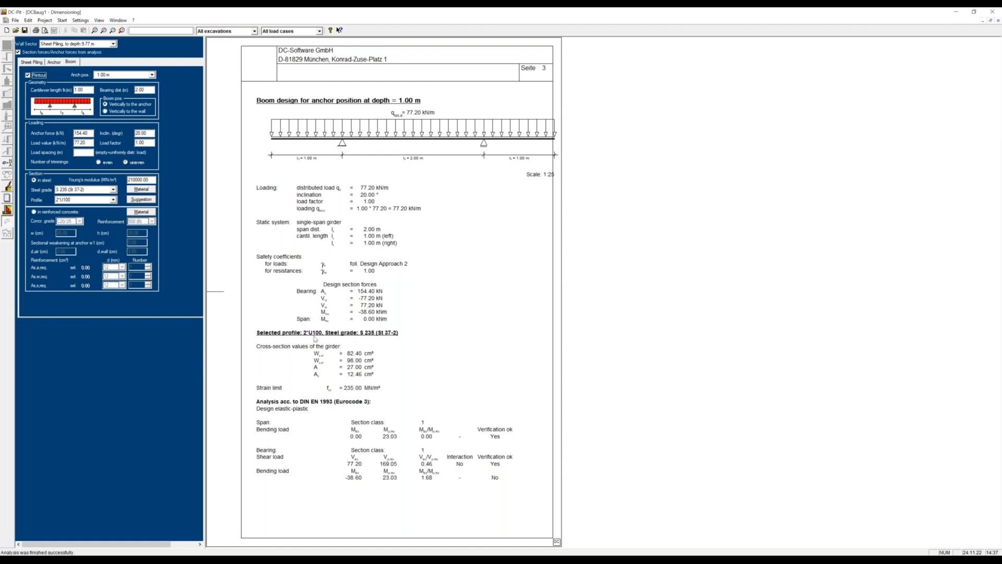
left_click(141, 200)
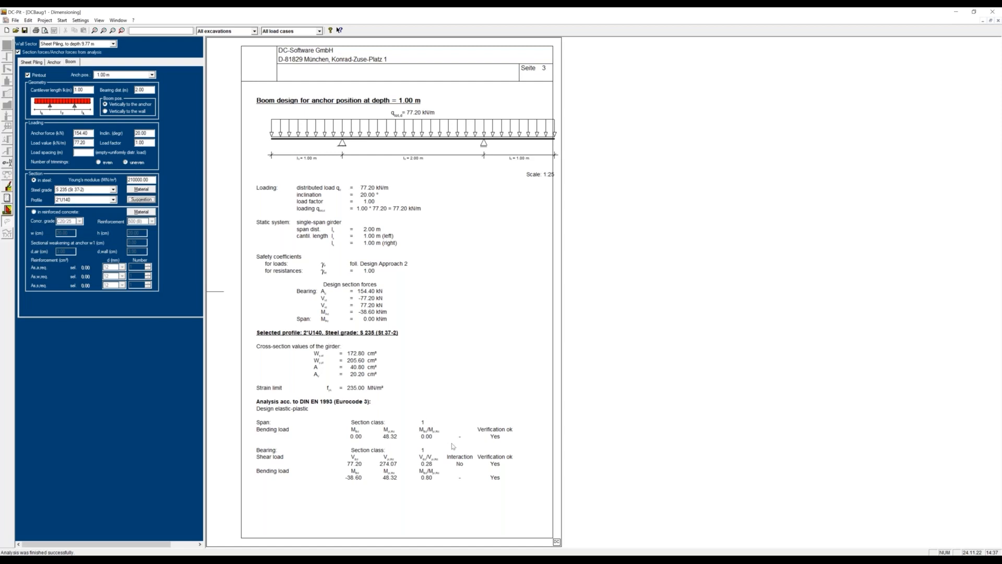
left_click(153, 75)
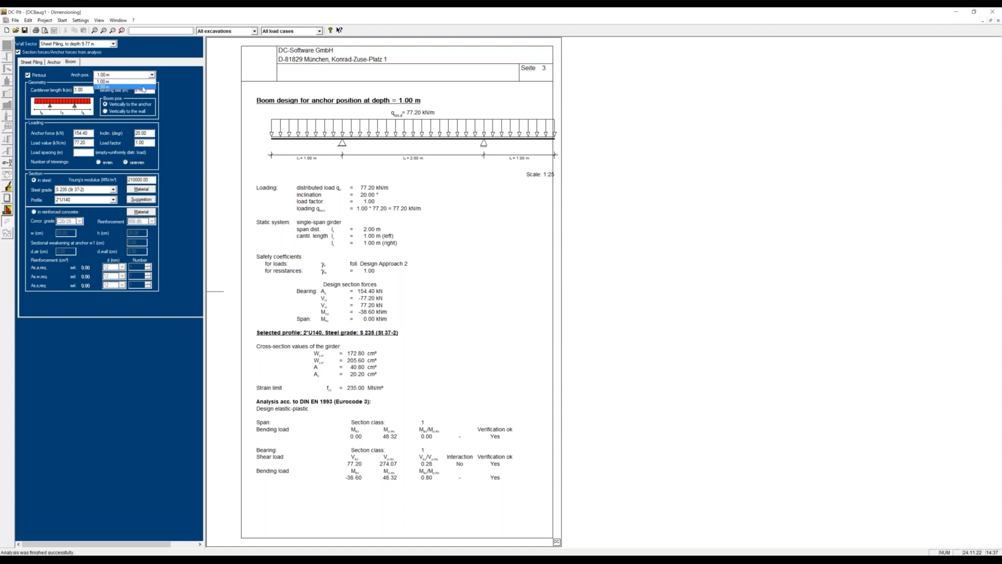
left_click(144, 87)
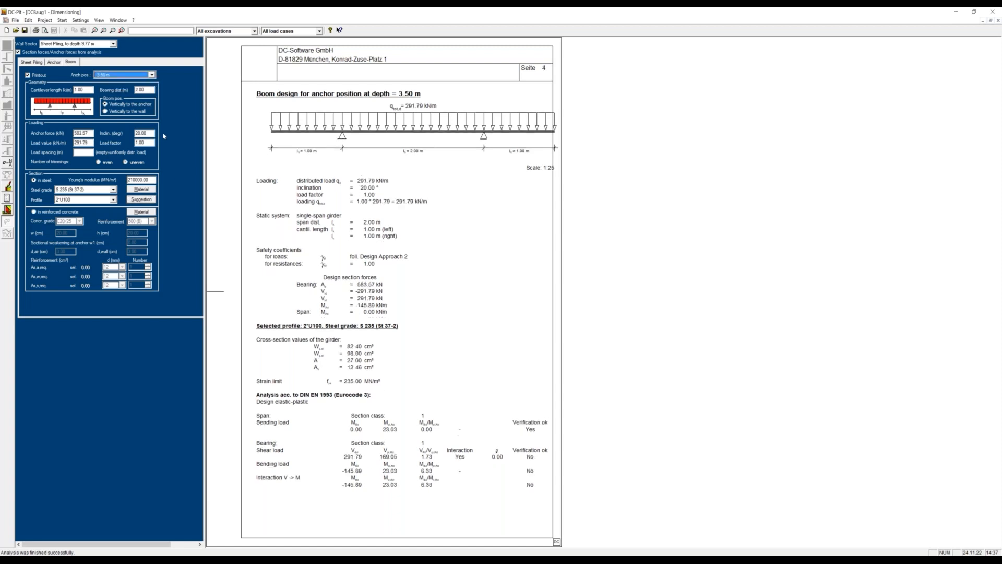
left_click(140, 200)
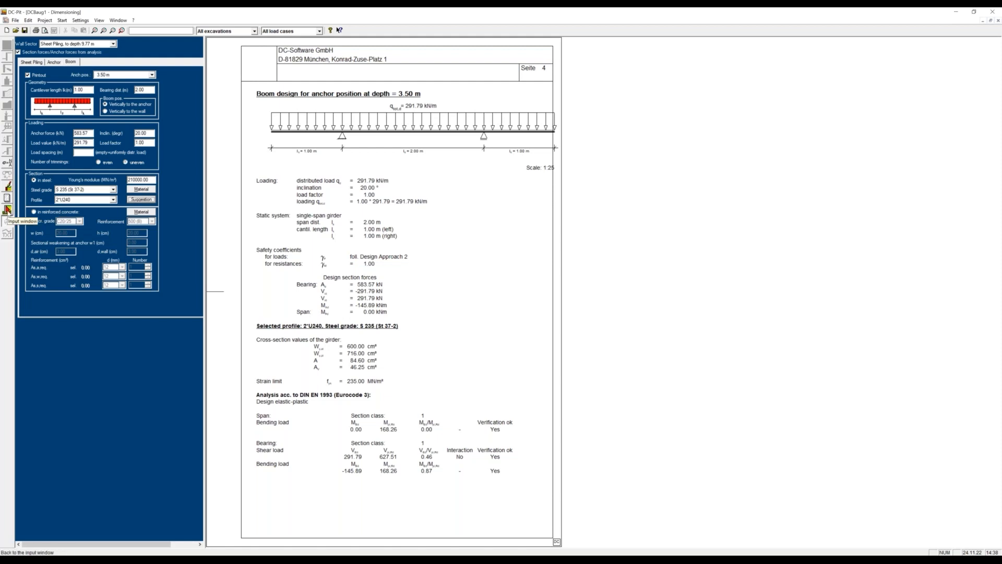
Step: Return to the system input and change the wall type to a bore pile wall with a pile spacing of -0.1 m
left_click(8, 210)
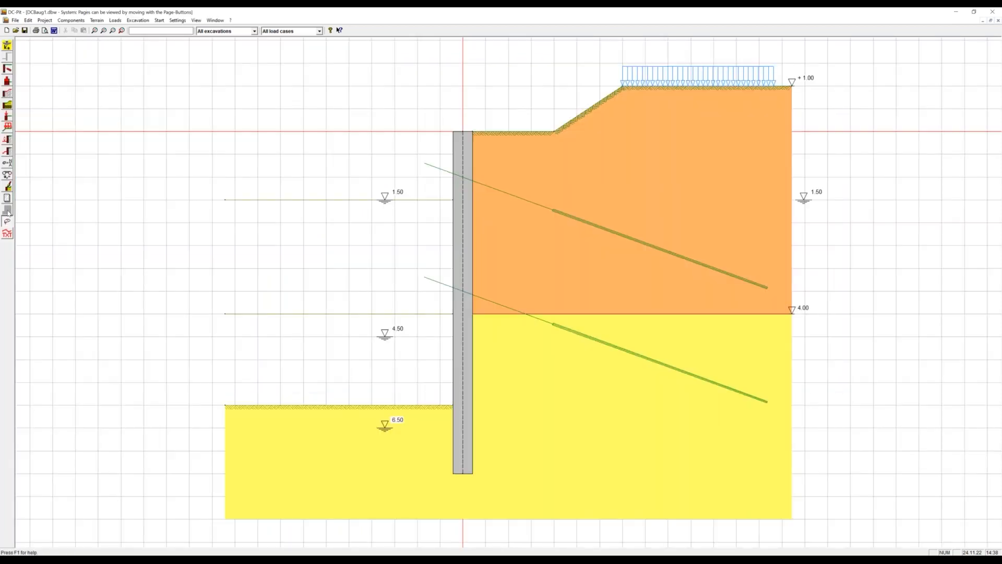
left_click(8, 211)
left_click(461, 248)
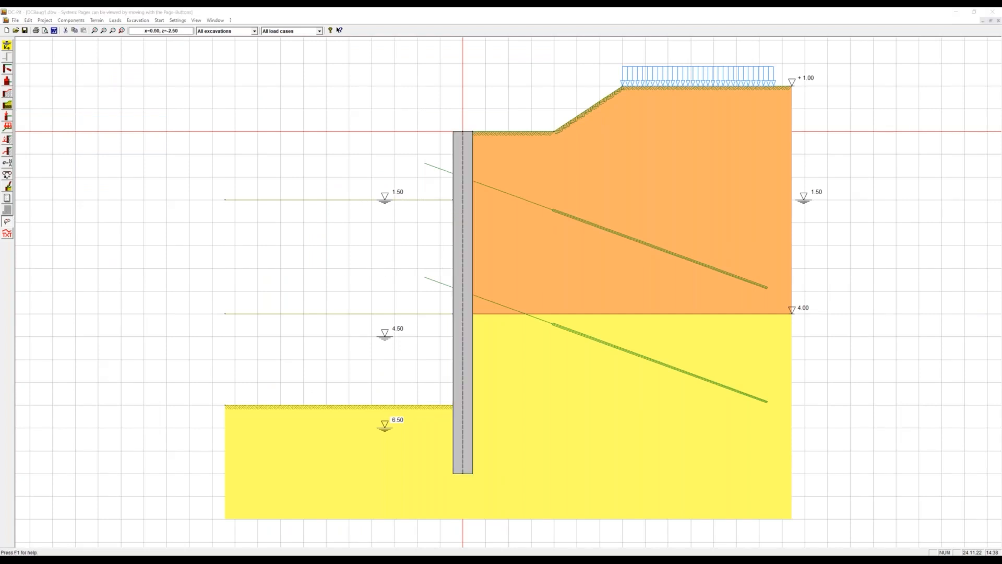
left_click(426, 243)
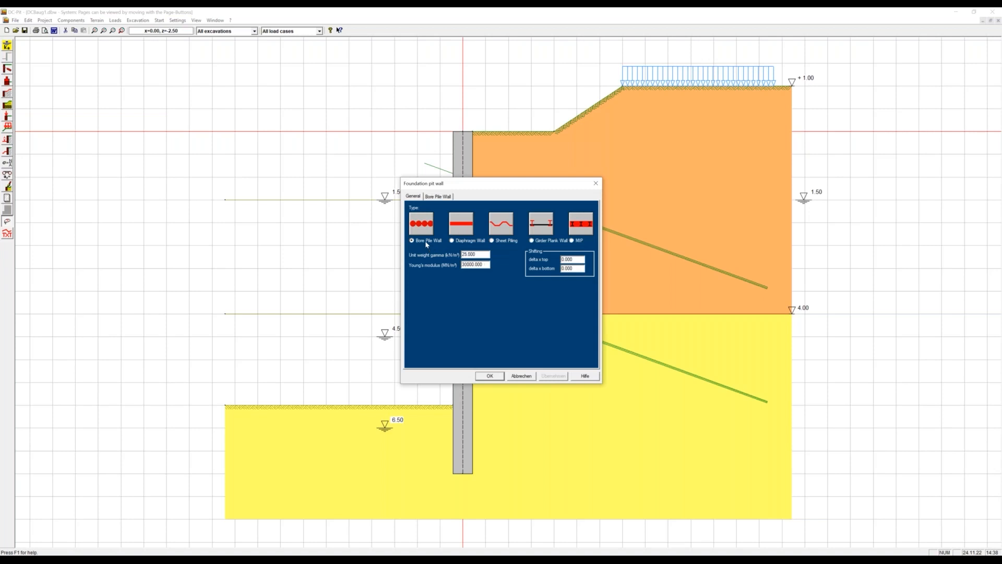
left_click(437, 197)
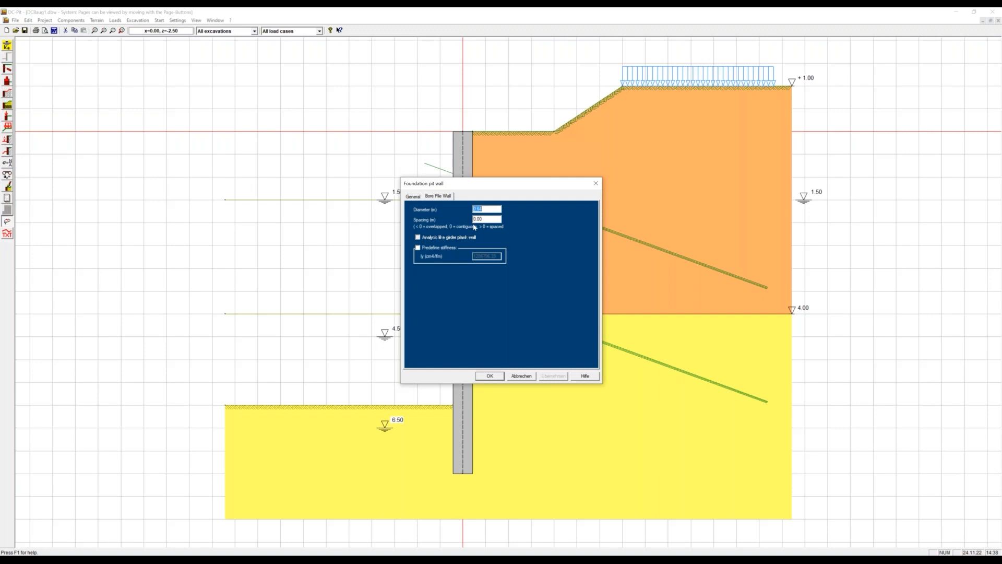
key("Tab")
type("-0.1")
left_click(493, 377)
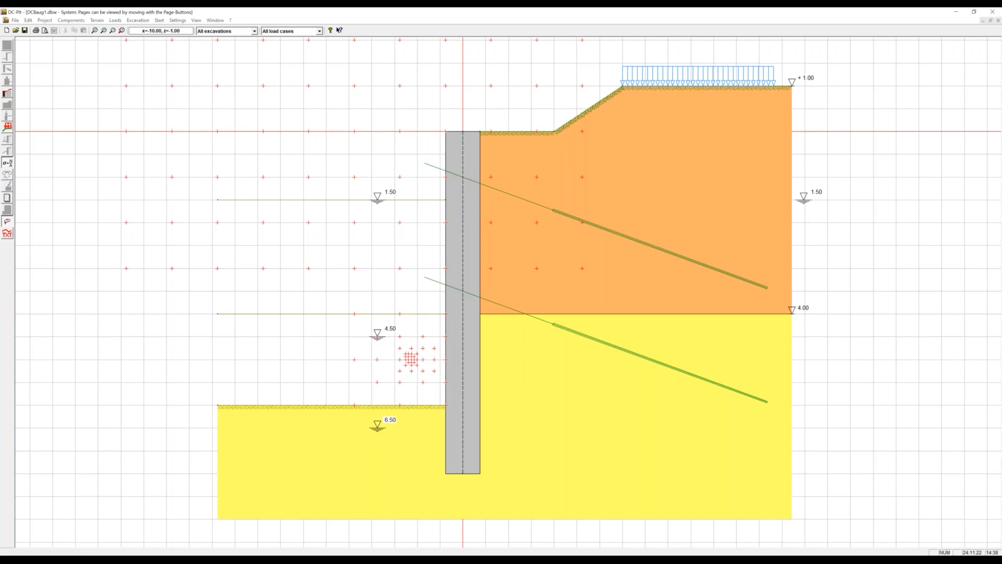
Step: Dimension the bore pile wall with 28 mm longitudinal bars and pile arrangement 1-1-1, then recalculate and close the verification summary
left_click(8, 175)
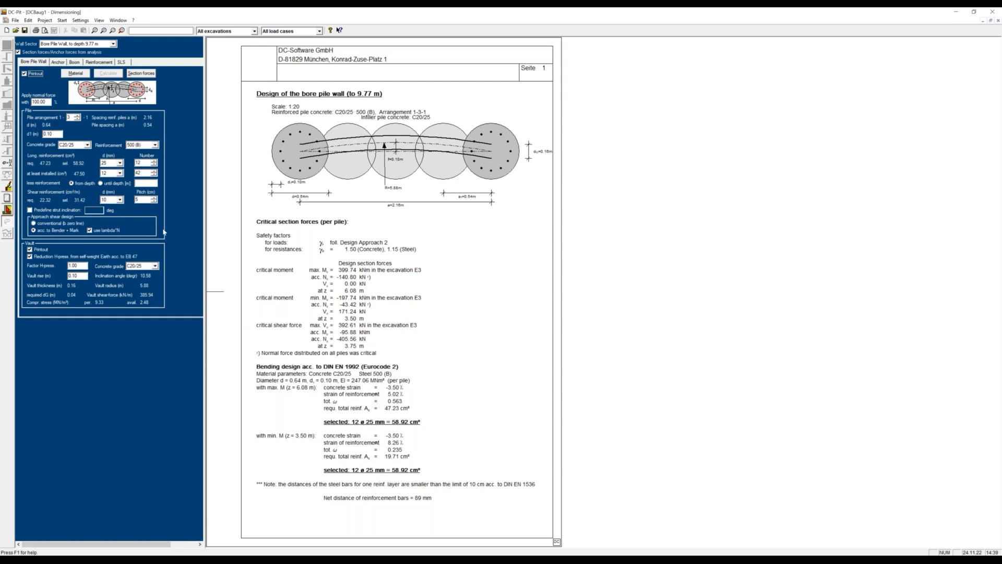
left_click(120, 162)
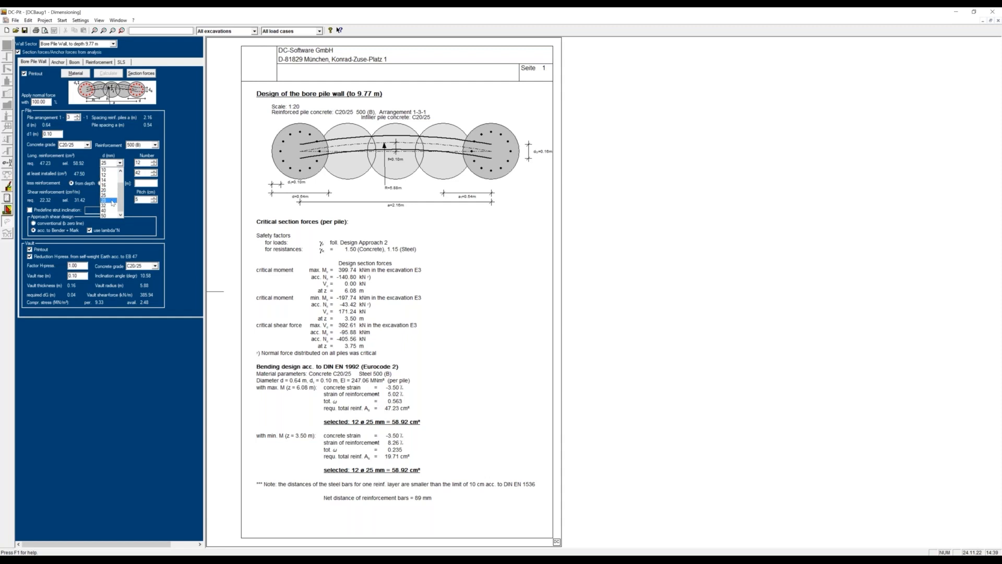
left_click(113, 201)
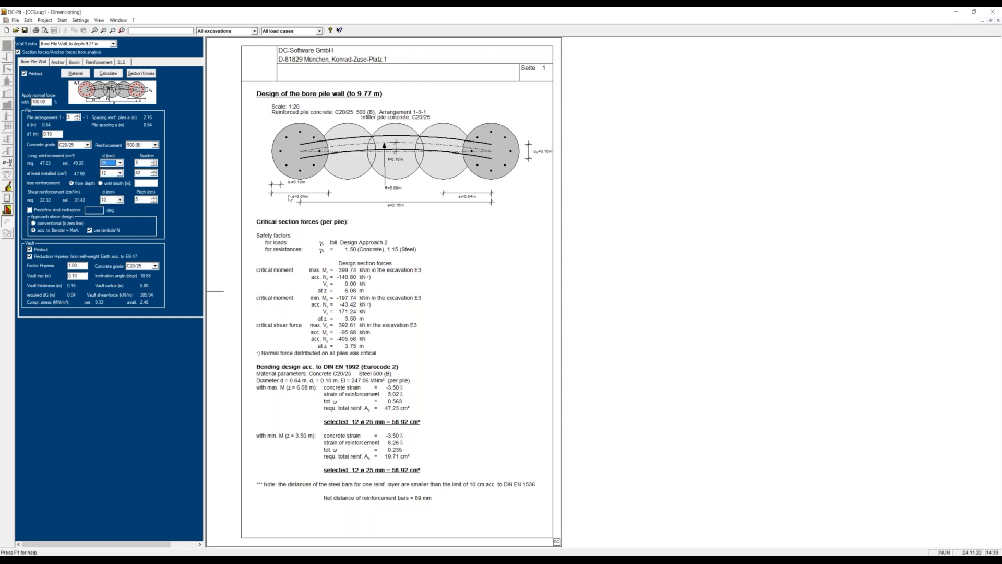
left_click(76, 120)
left_click(76, 119)
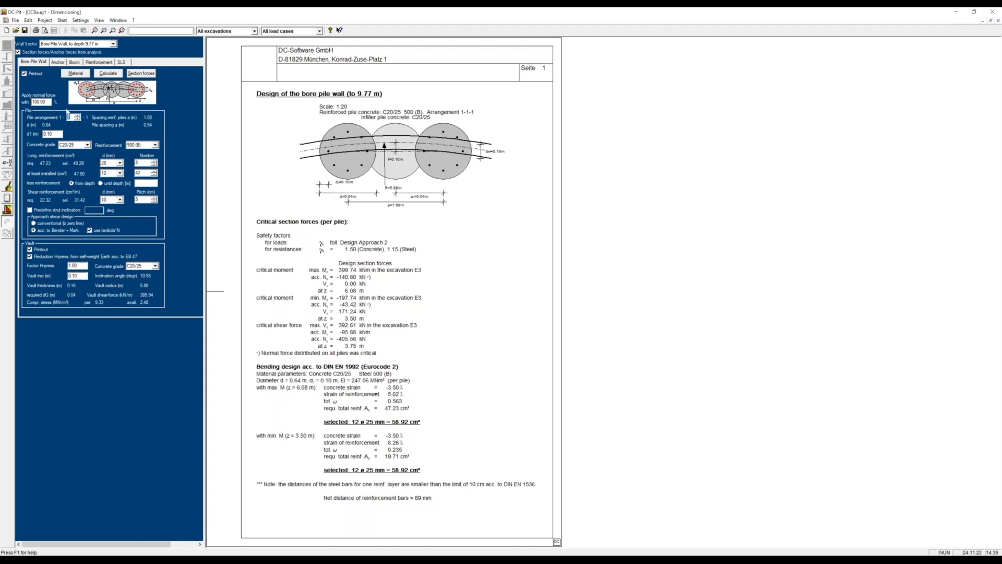
left_click(109, 75)
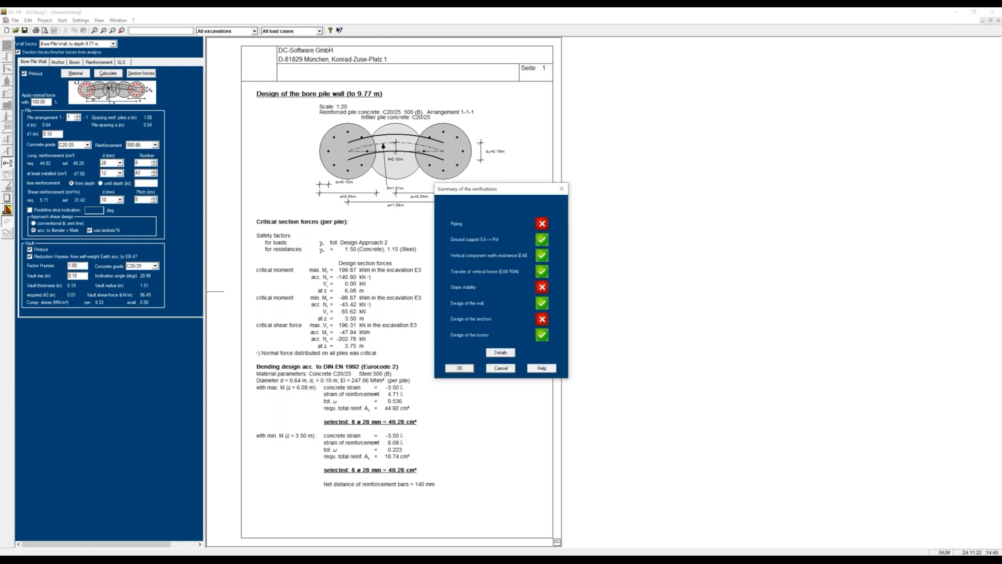
key("Return")
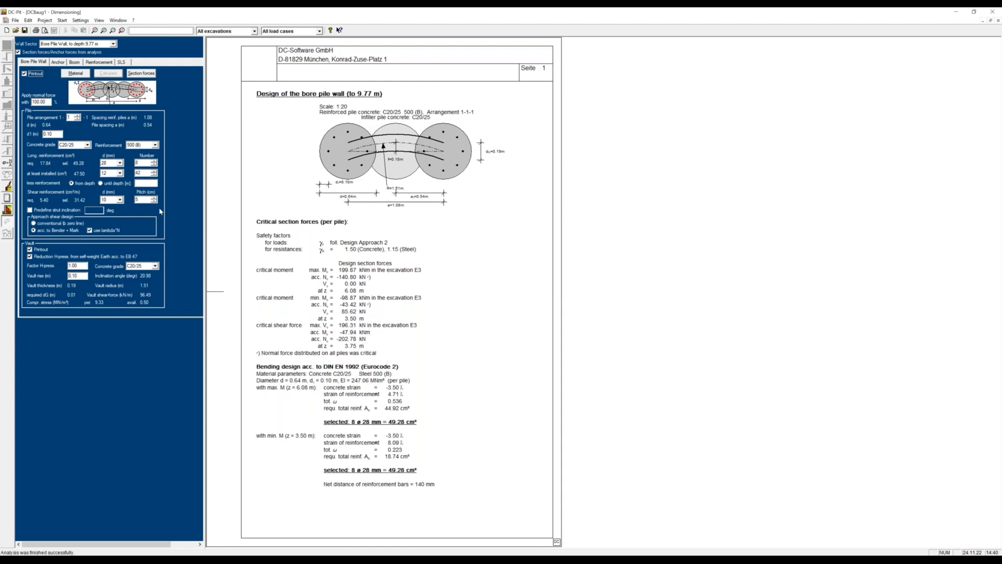
Step: Set the pile's longitudinal reinforcement to 16 mm bars and review the shear design and the design in sections
left_click(119, 163)
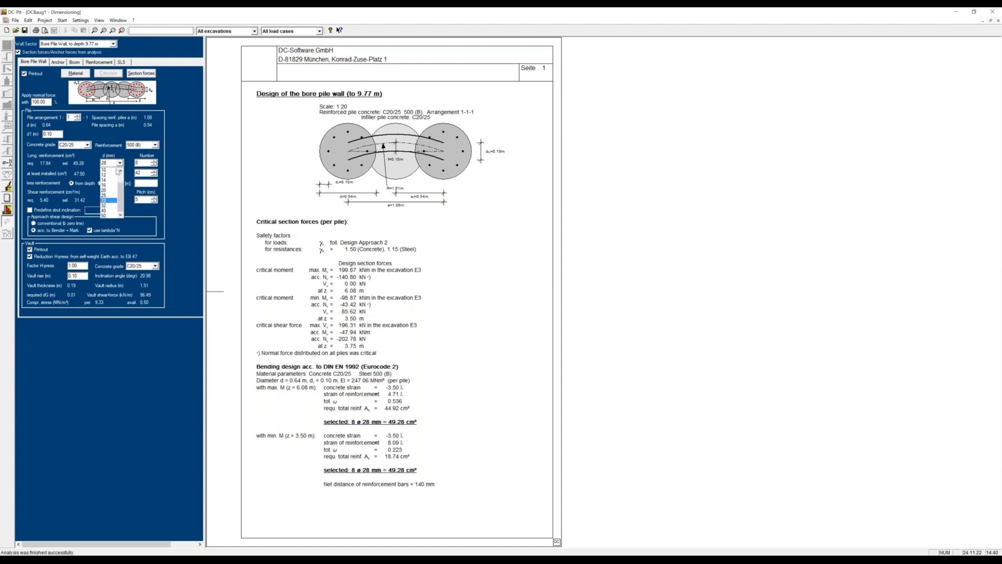
left_click(112, 201)
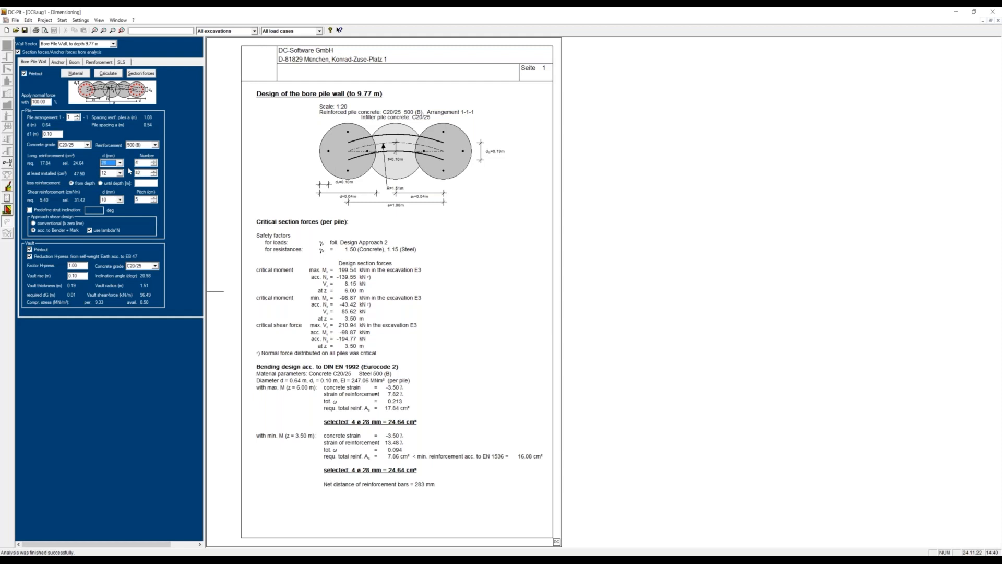
left_click(120, 164)
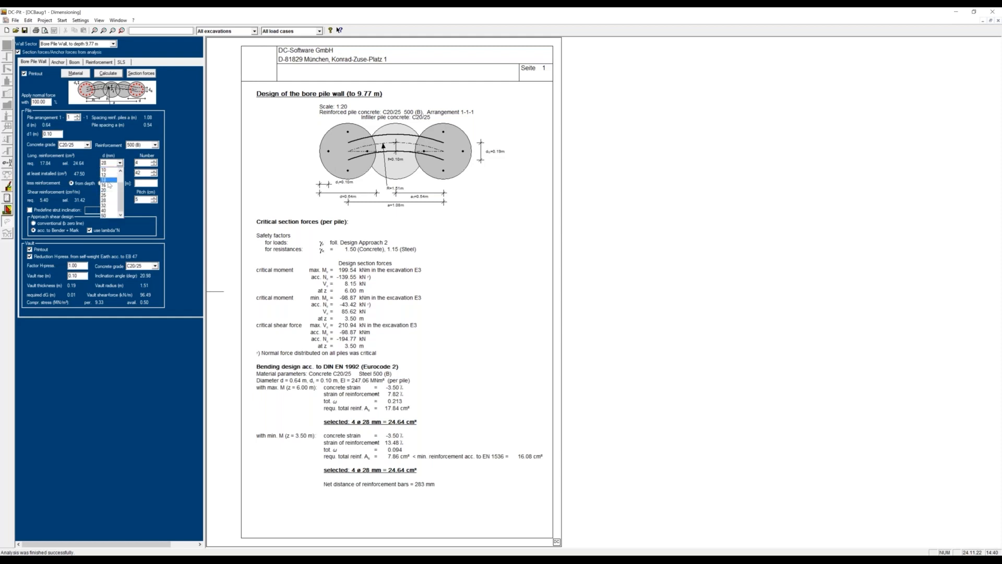
left_click(109, 185)
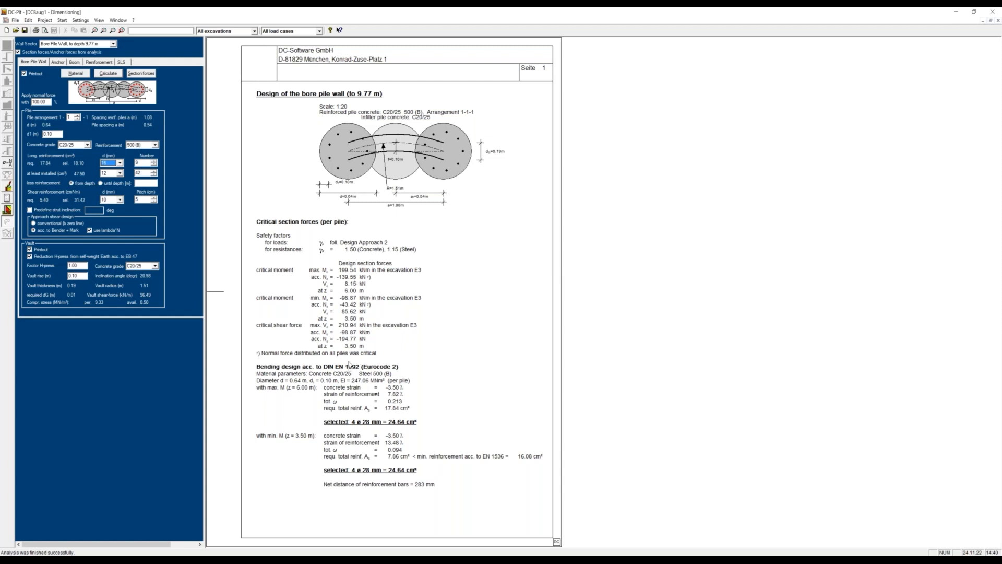
scroll(350, 364, "down", 1)
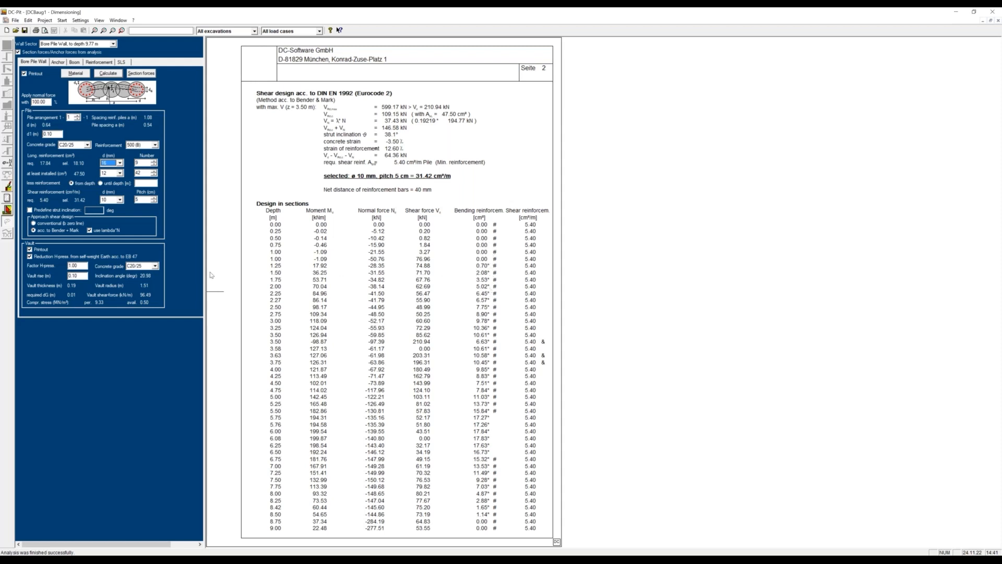
Step: Apply less longitudinal reinforcement until a depth of 0.50 m, using 16 mm bars
left_click(101, 184)
left_click(120, 173)
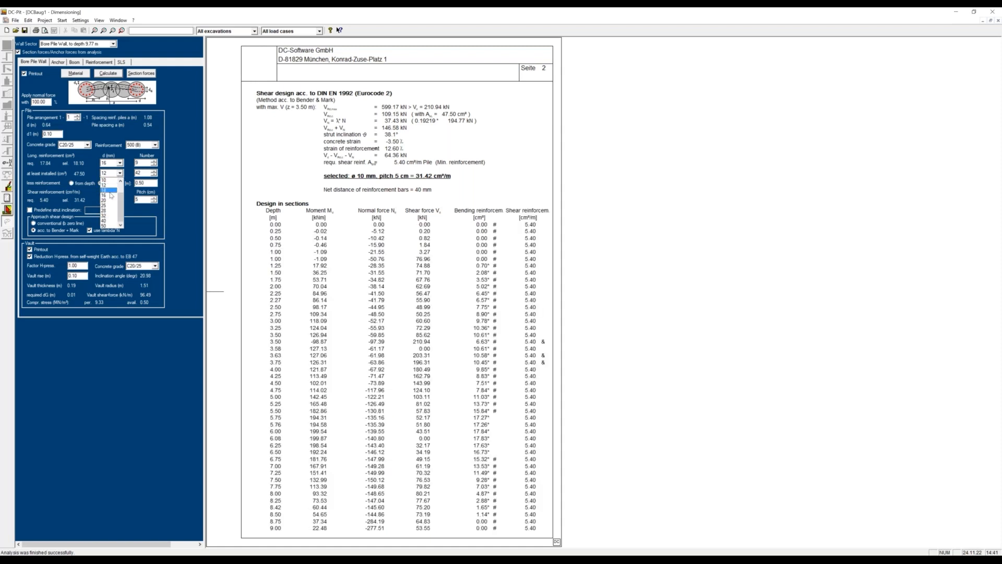
left_click(111, 195)
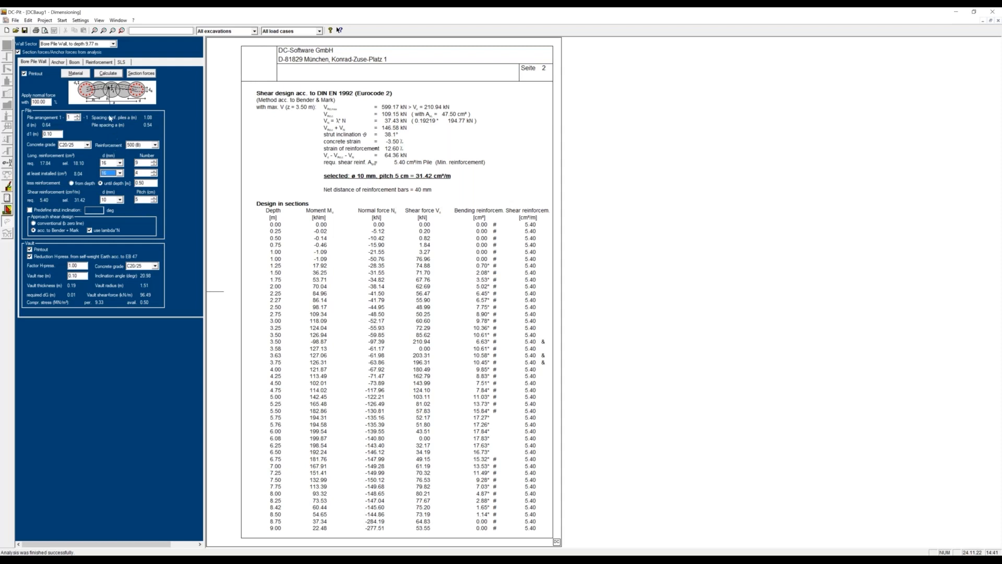
Step: Open the reinforcement curtailment, widen the input area and extend the first bending section to a depth of 2.5 m
left_click(98, 62)
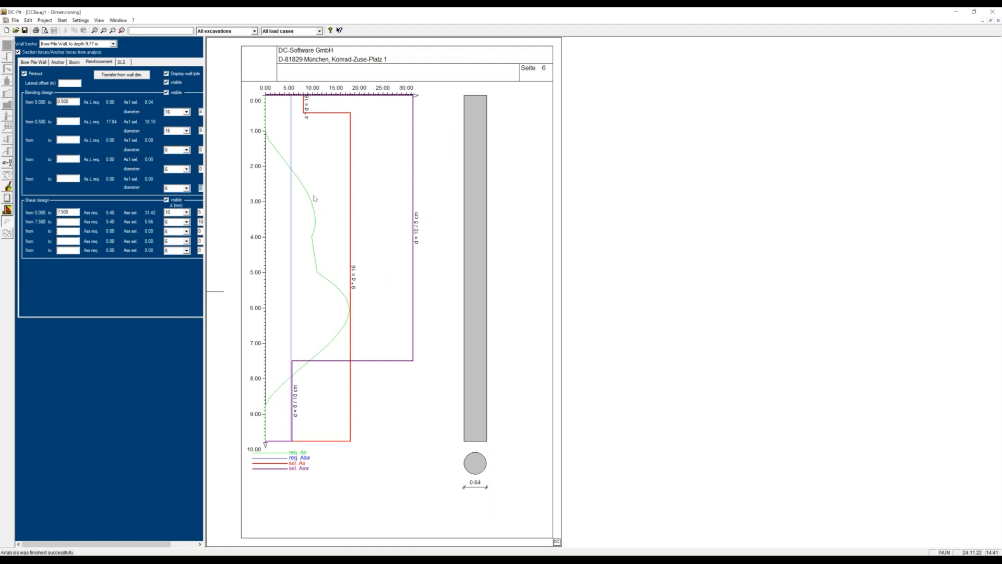
left_click_drag(204, 177, 241, 176)
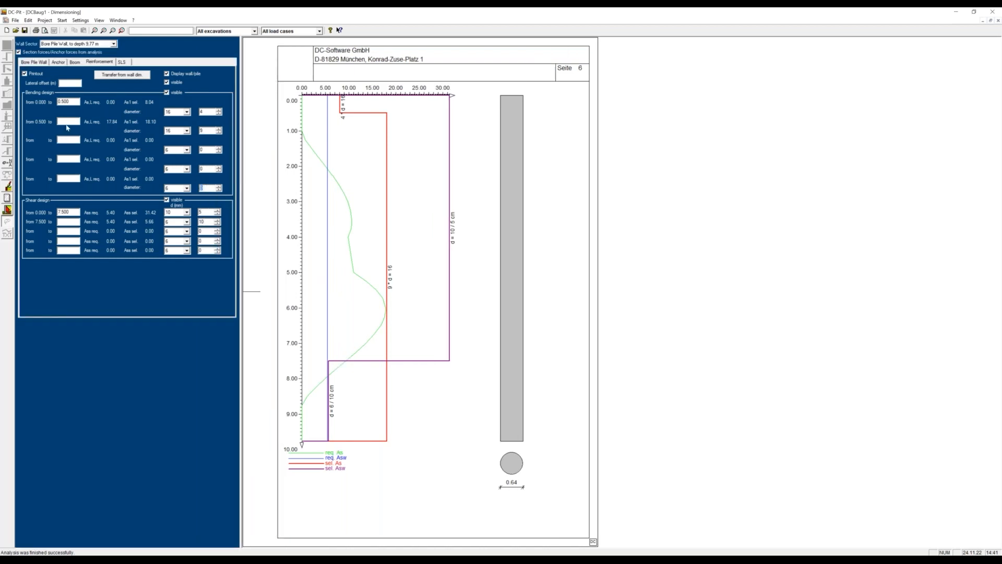
left_click_drag(72, 102, 50, 106)
type("2.5")
key("Tab")
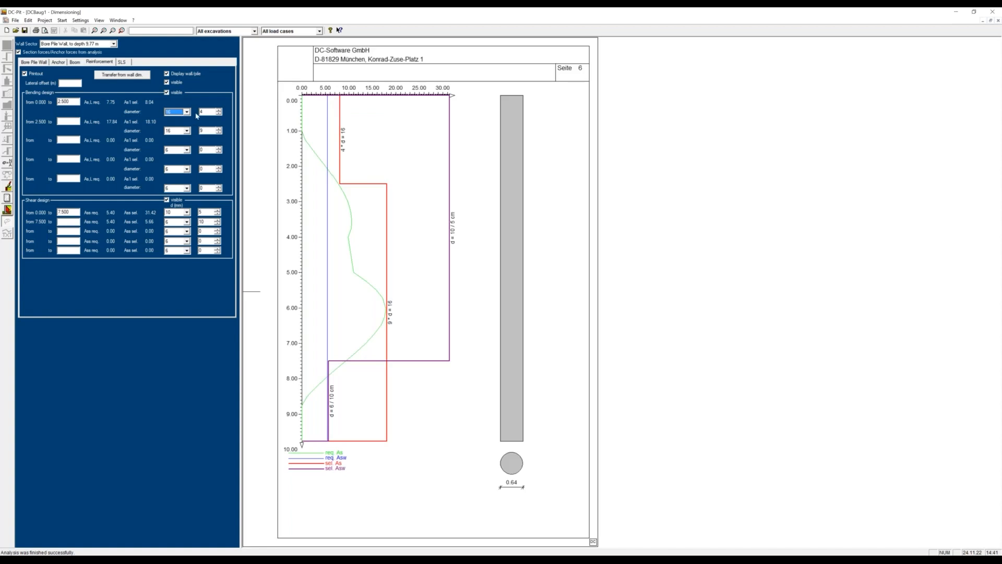
Step: End the second bending section at a depth of 7.5 m and keep 16 mm bars for it
left_click(71, 121)
left_click(188, 131)
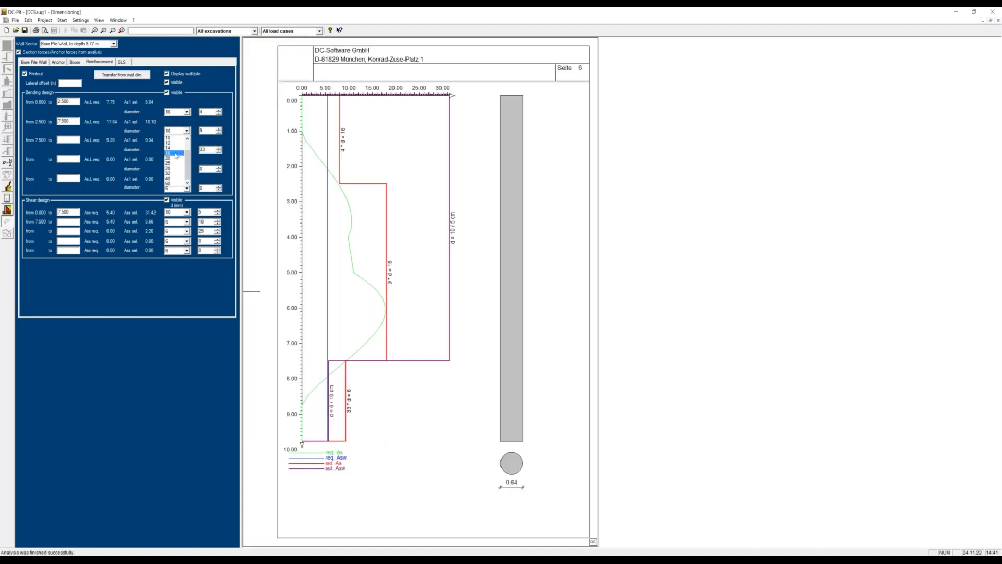
left_click(177, 155)
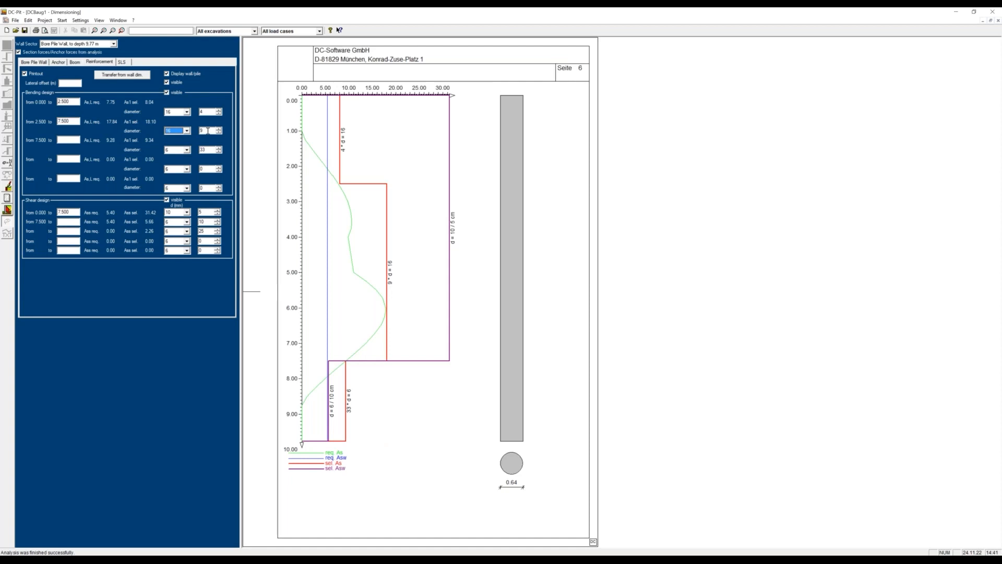
Step: Use 16 mm bars in the bending section below 7.5 m and 8 mm shear reinforcement in the section above it
left_click(187, 151)
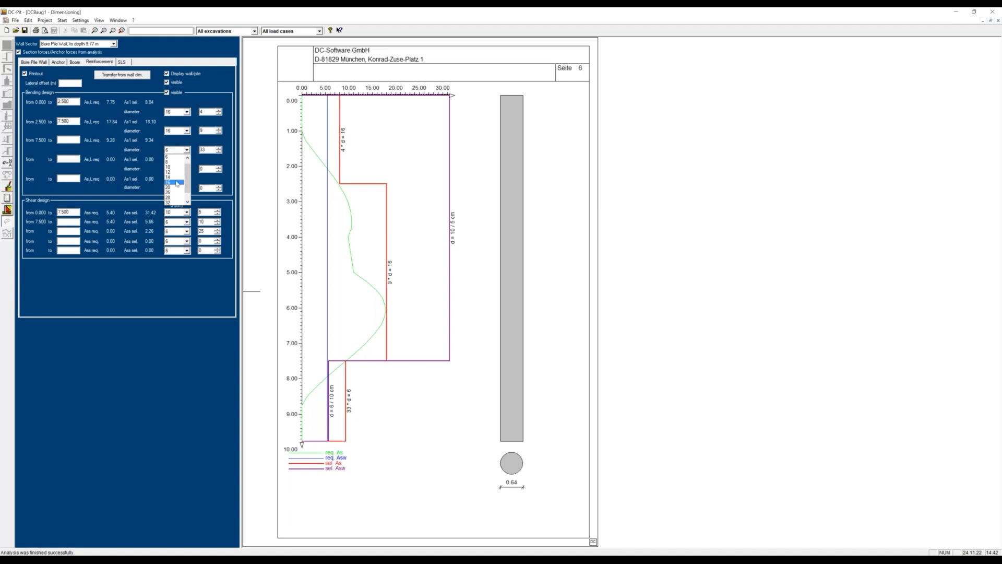
left_click(177, 183)
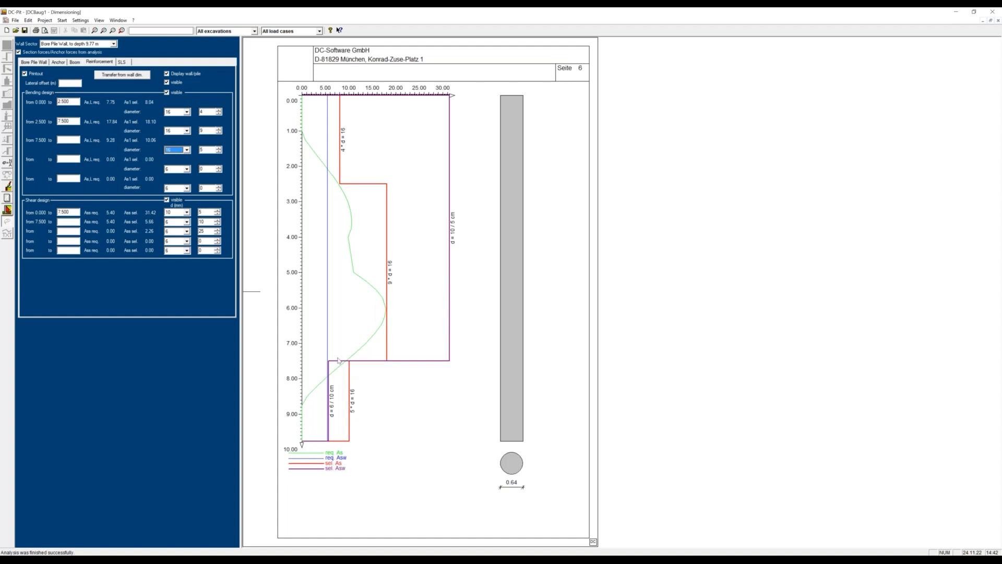
left_click(186, 212)
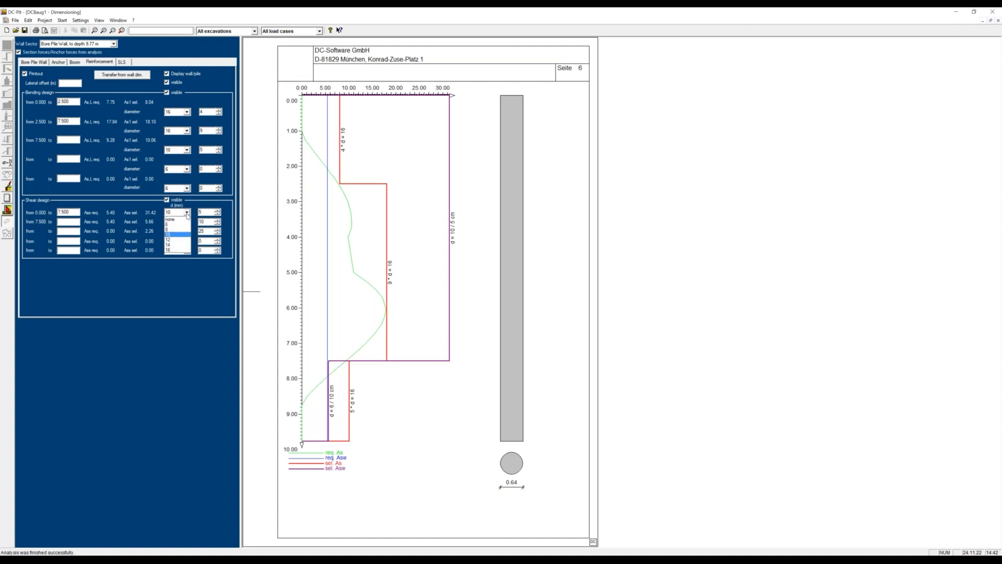
left_click(176, 230)
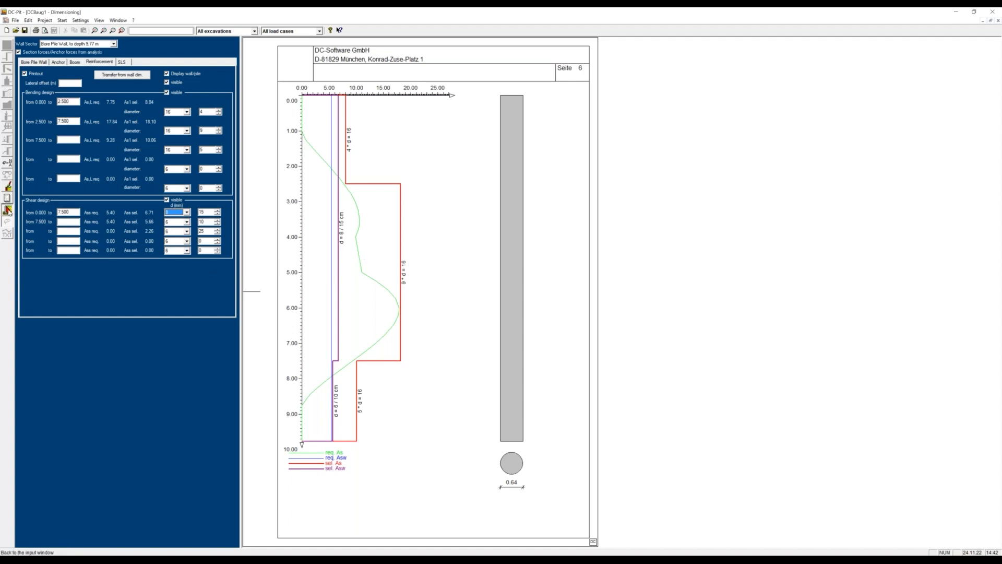
Step: Return to the system input and change the wall type to a girder plank wall with HEB 300 girders
left_click(7, 211)
double_click(451, 229)
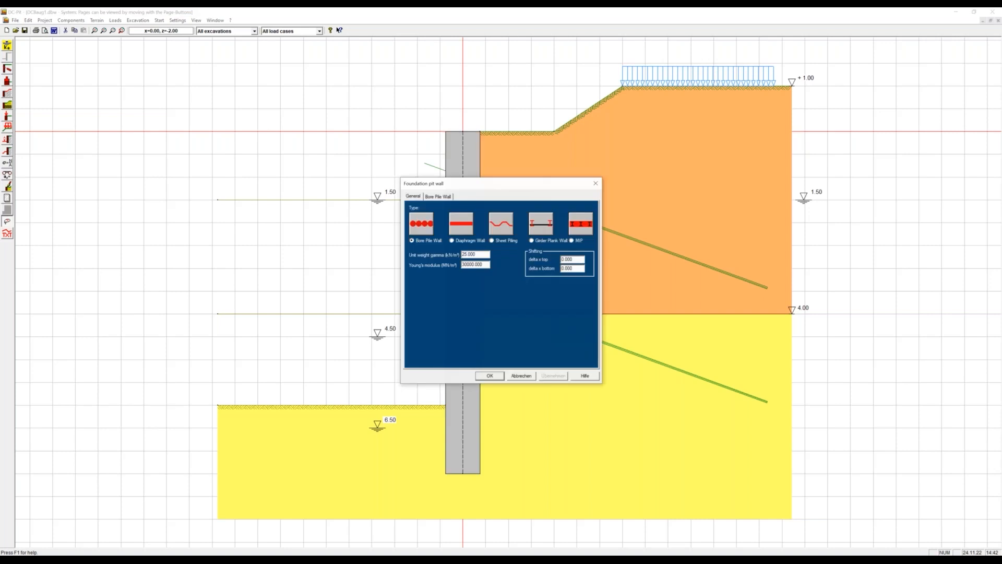
left_click(535, 240)
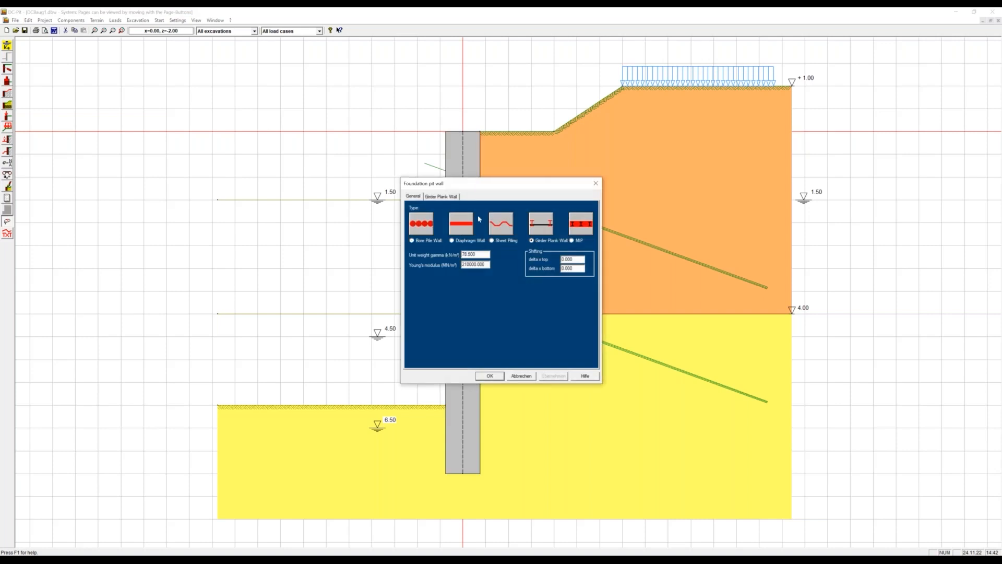
left_click(443, 197)
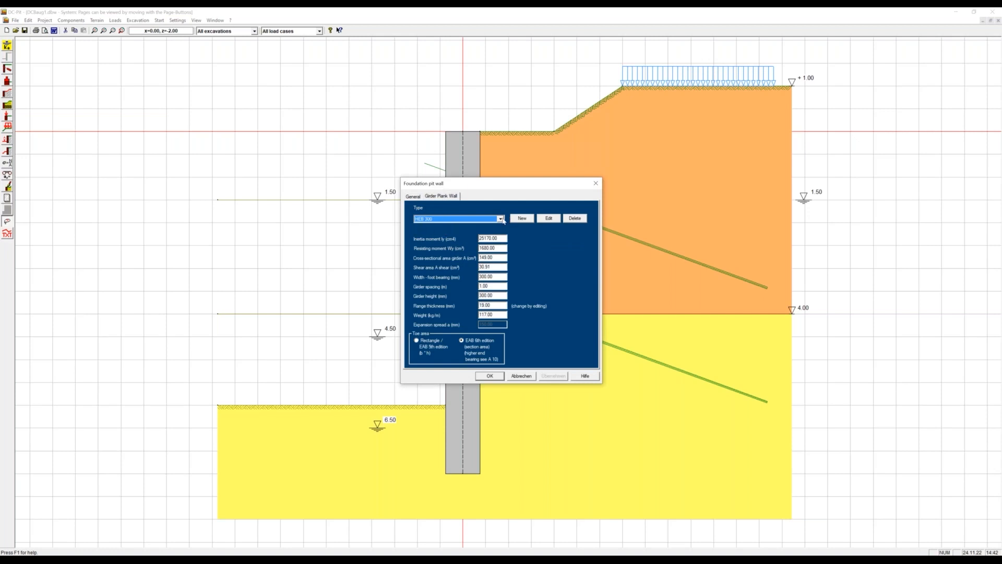
left_click(500, 219)
mouse_move(502, 245)
left_mouse_down()
mouse_move(502, 236)
mouse_move(505, 254)
mouse_move(504, 244)
left_mouse_up()
left_click(495, 376)
left_click(496, 376)
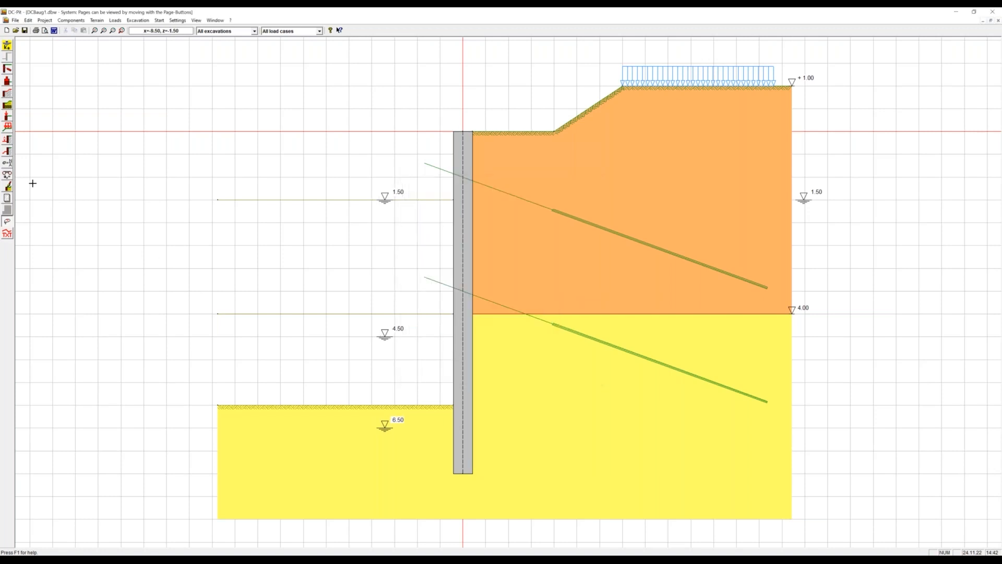
Step: Analyse the girder plank wall, close the verification summary and open its dimensioning
left_click(7, 163)
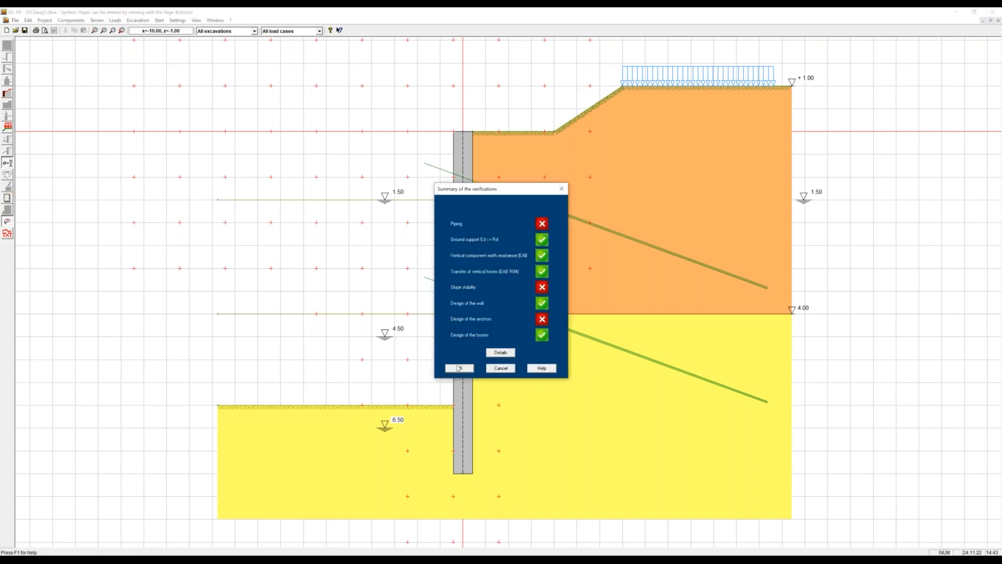
left_click(459, 369)
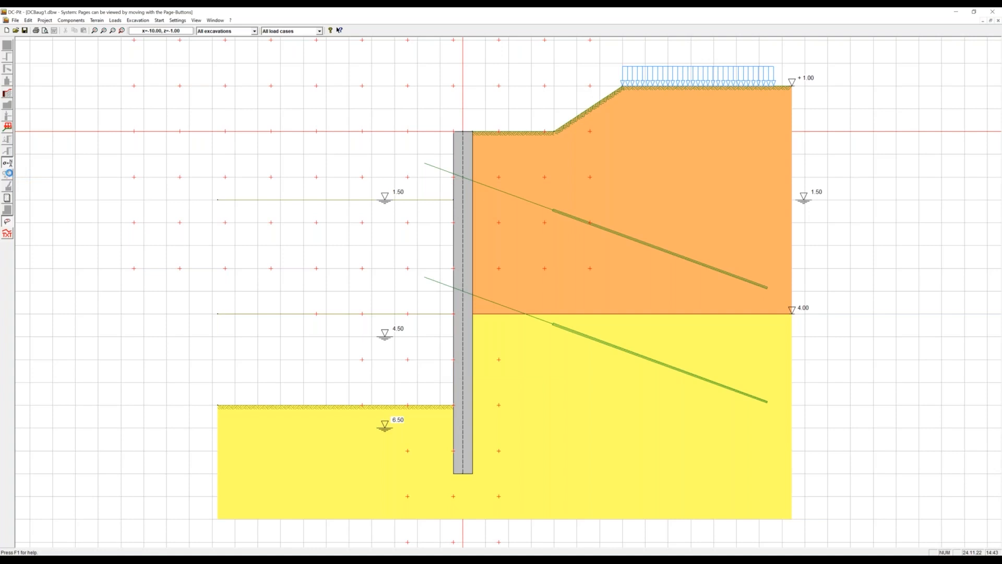
left_click(7, 163)
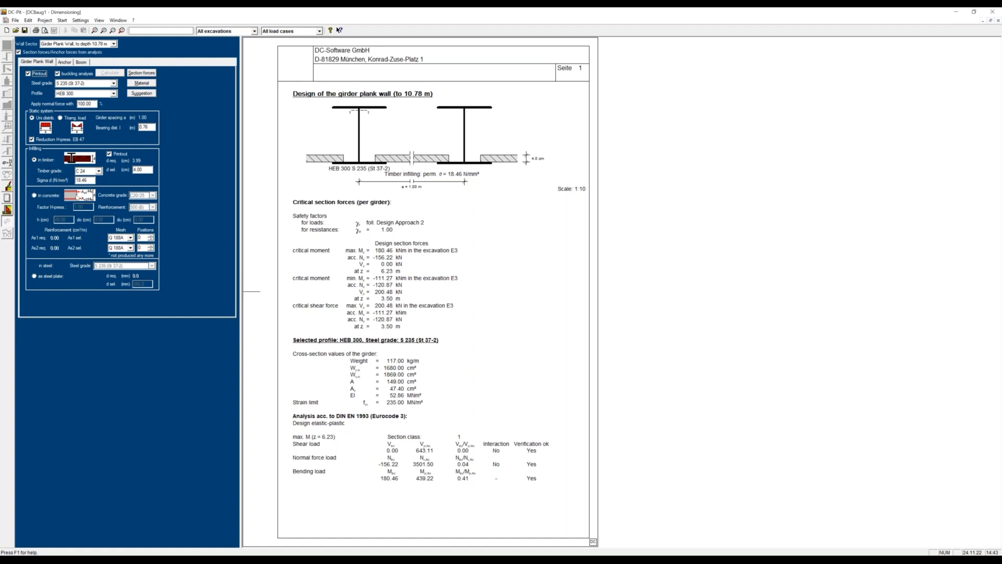
Step: Change the timber grade of the infilling to C 16 and review the timber infilling and anchor design output
left_click(99, 172)
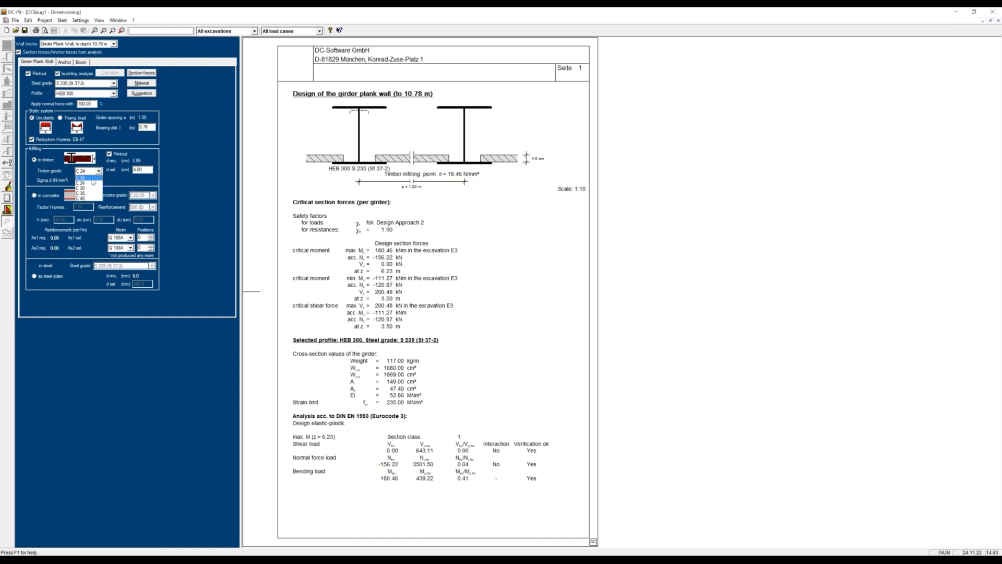
left_click(92, 178)
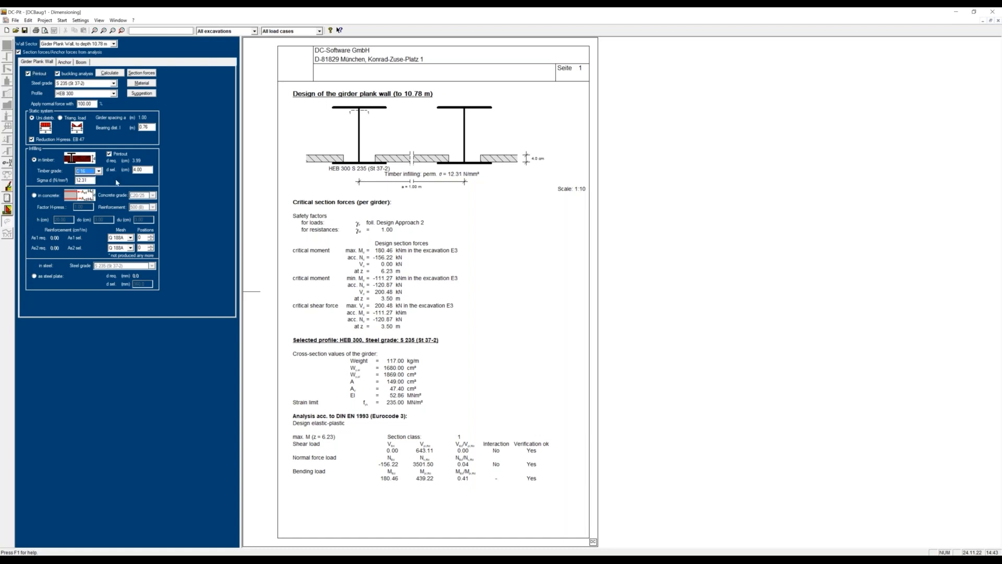
key("Tab")
key("Page_Down")
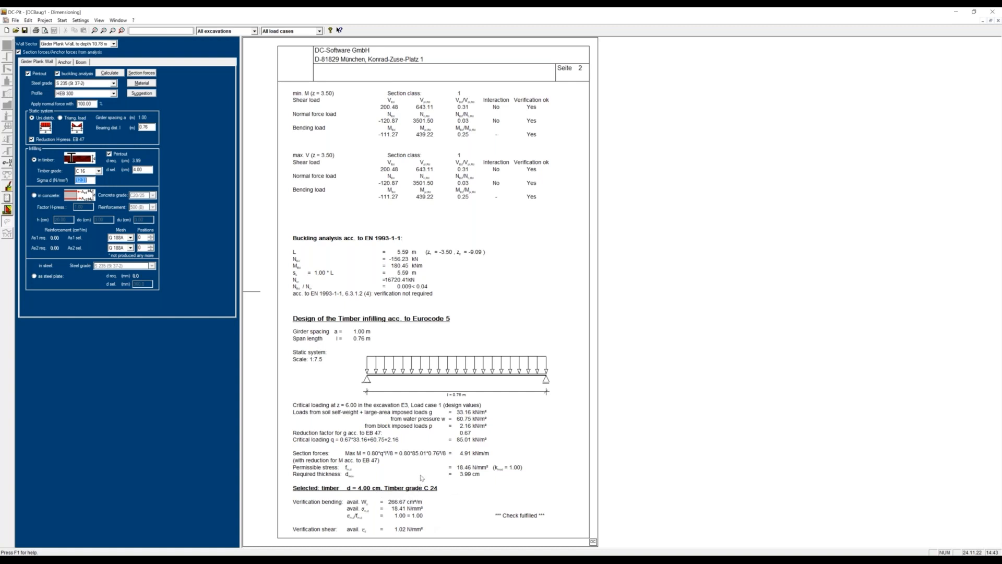
scroll(422, 478, "down", 1)
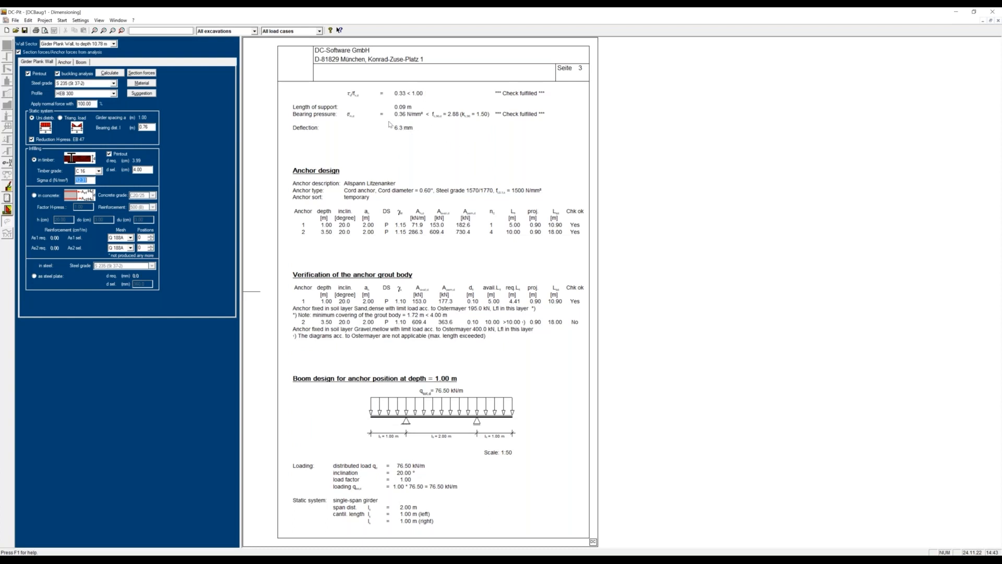
scroll(389, 125, "up", 1)
scroll(390, 125, "up", 1)
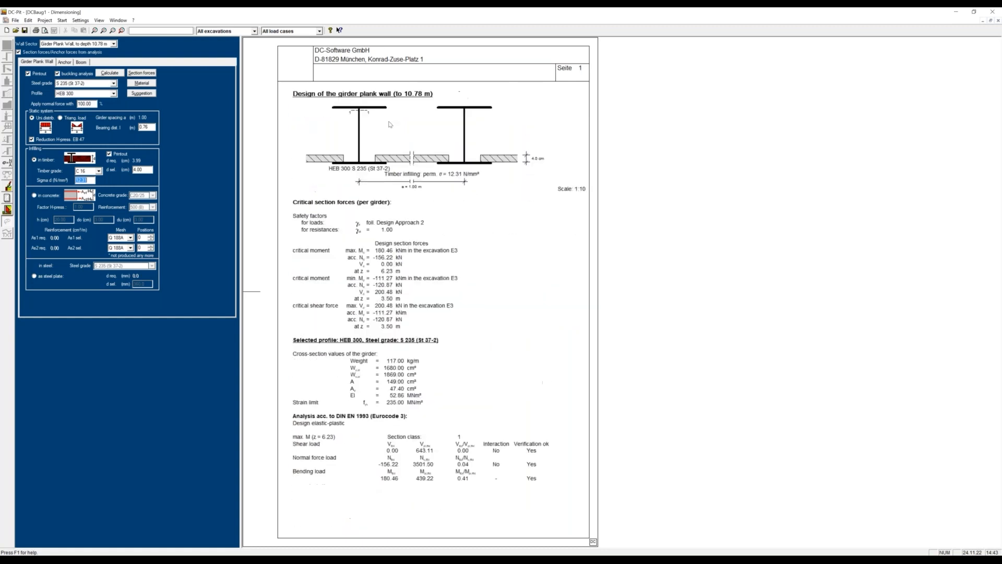